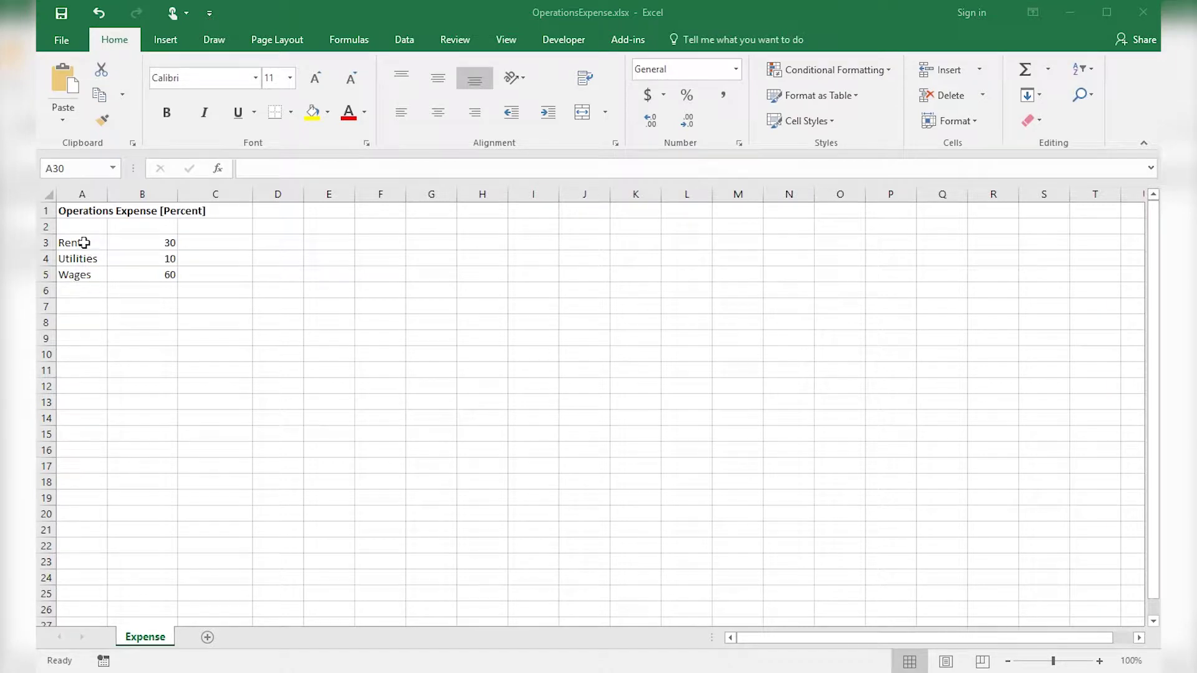
# - Insert a 2-D pie chart from the Rent, Utilities and Wages data in A3:B5
pyautogui.moveTo(83, 243); pyautogui.dragTo(138, 276)
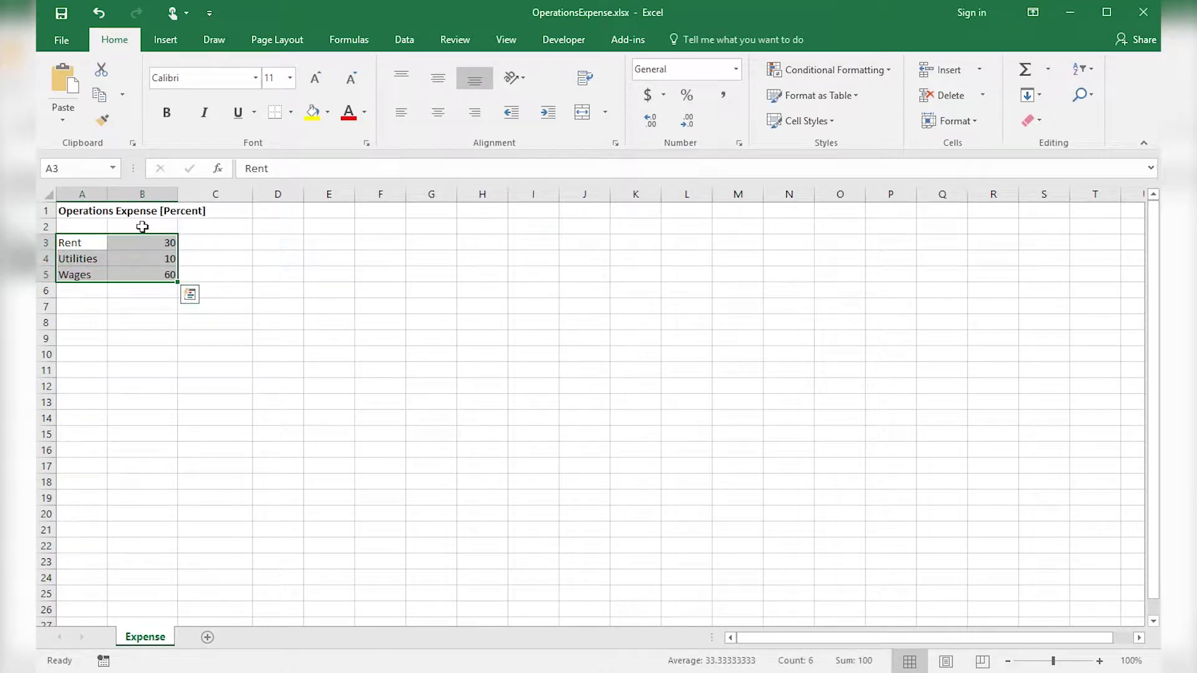
pyautogui.click(162, 42)
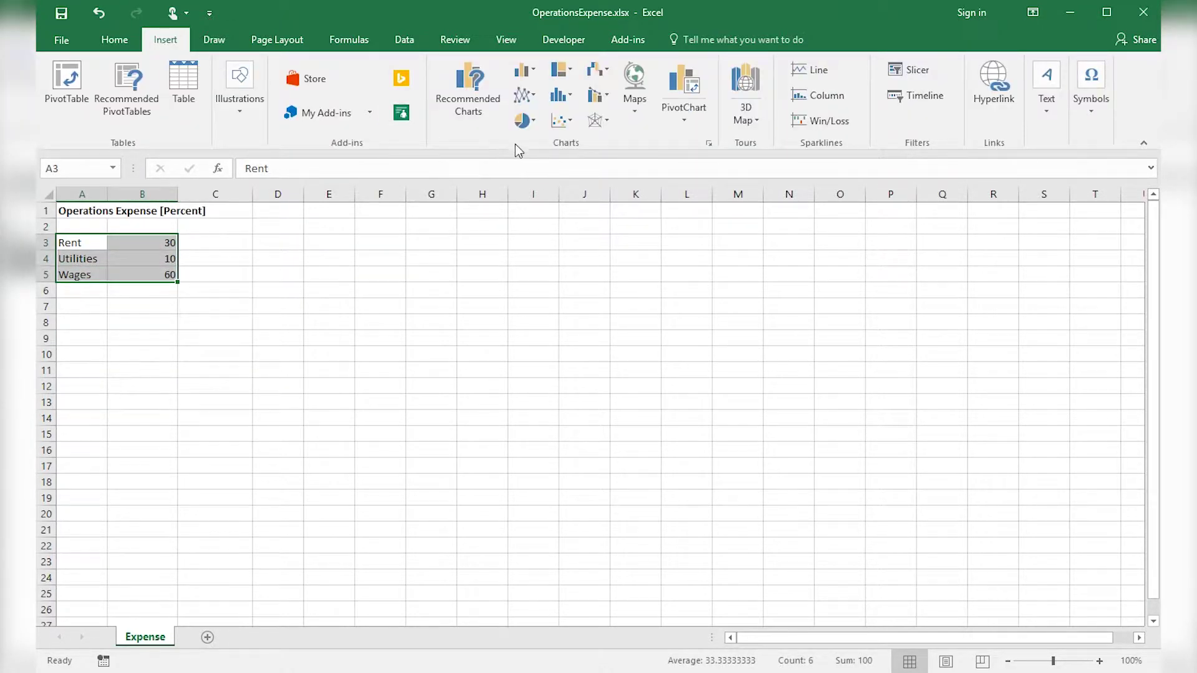
pyautogui.click(529, 122)
pyautogui.click(533, 167)
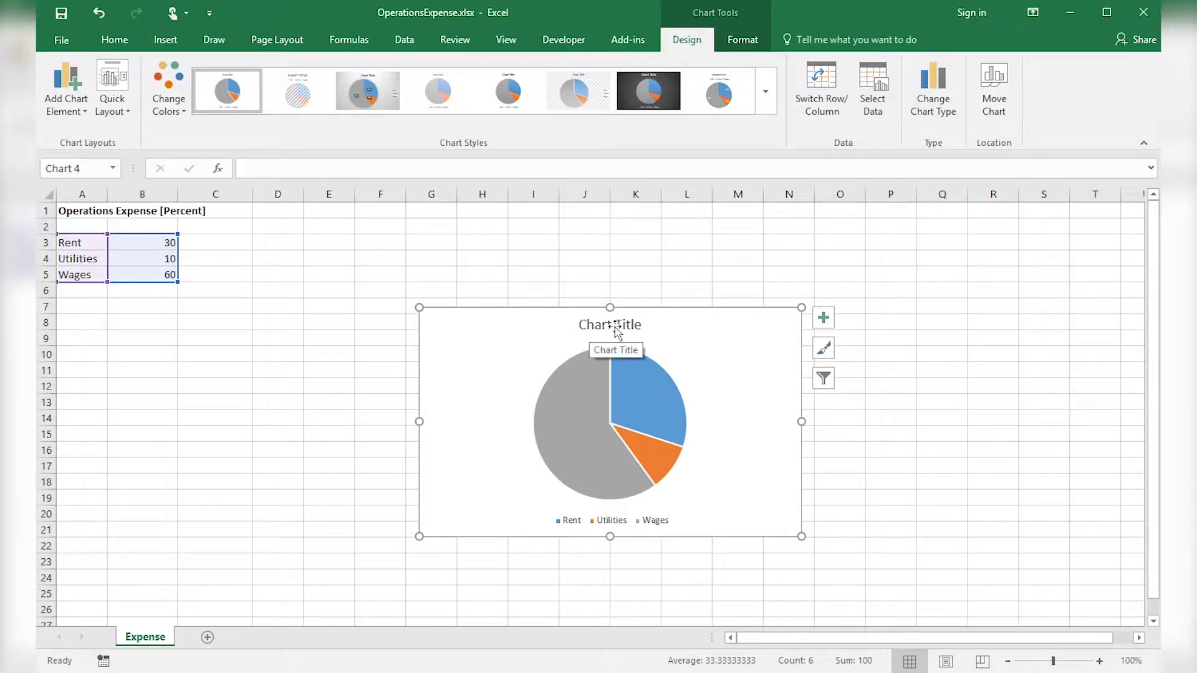
# - Retitle the pie chart 'Operations Expense [Percent]' using the A1 heading, then nudge it up-left
pyautogui.click(106, 216)
pyautogui.moveTo(394, 169); pyautogui.dragTo(244, 171)
pyautogui.hotkey('ctrl', 'c')
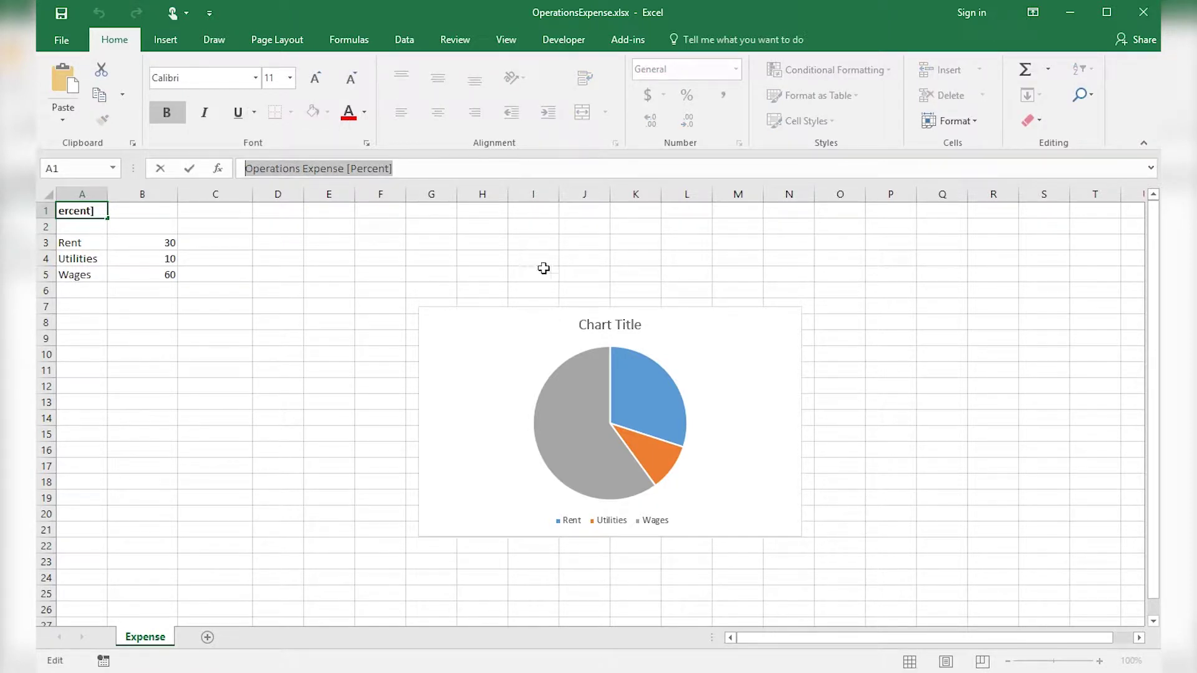
pyautogui.click(645, 325)
pyautogui.moveTo(642, 325); pyautogui.dragTo(584, 330)
pyautogui.hotkey('ctrl', 'v')
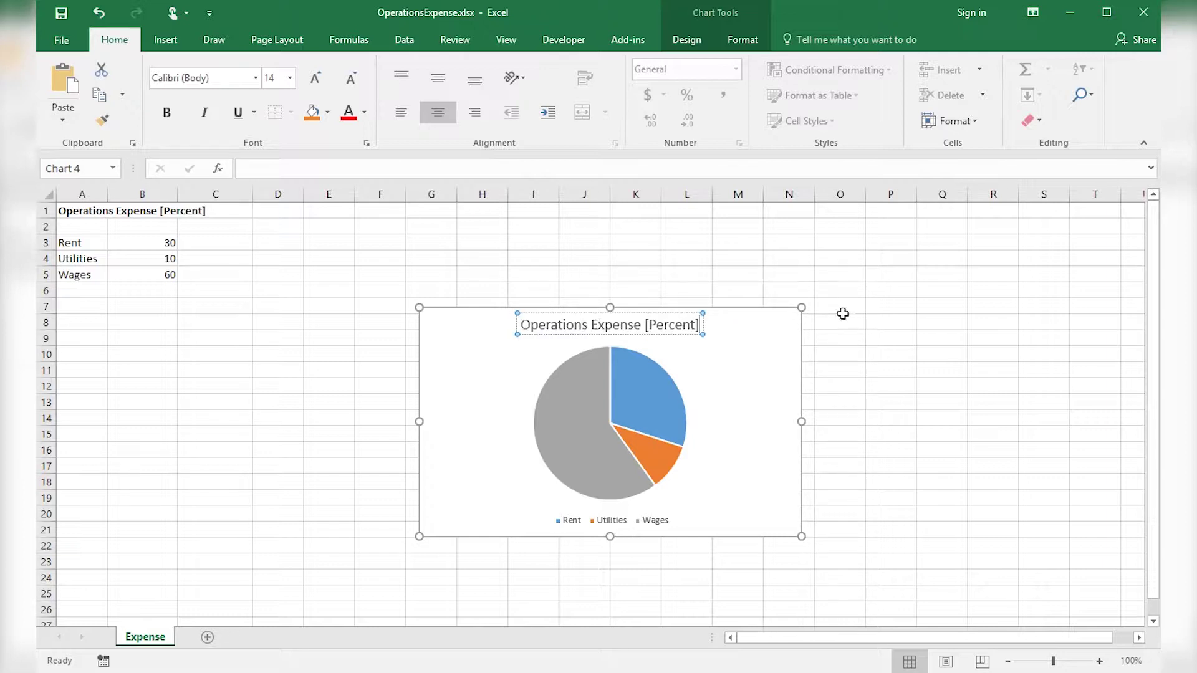
pyautogui.click(835, 321)
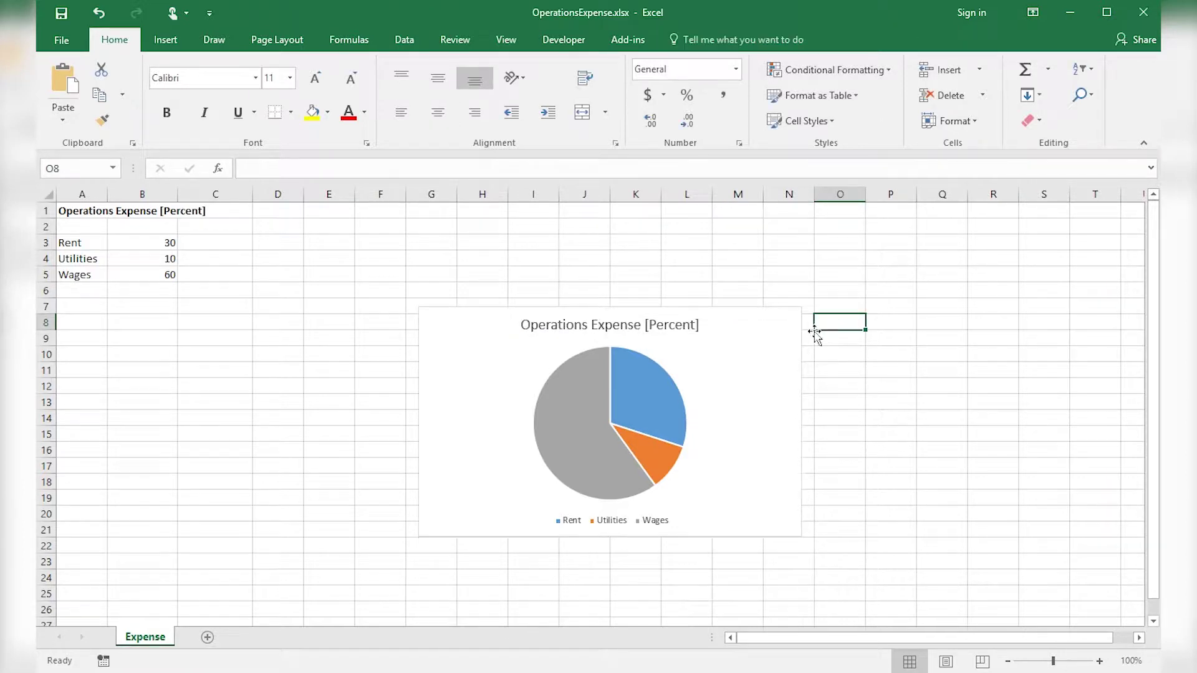
pyautogui.moveTo(772, 372); pyautogui.dragTo(734, 315)
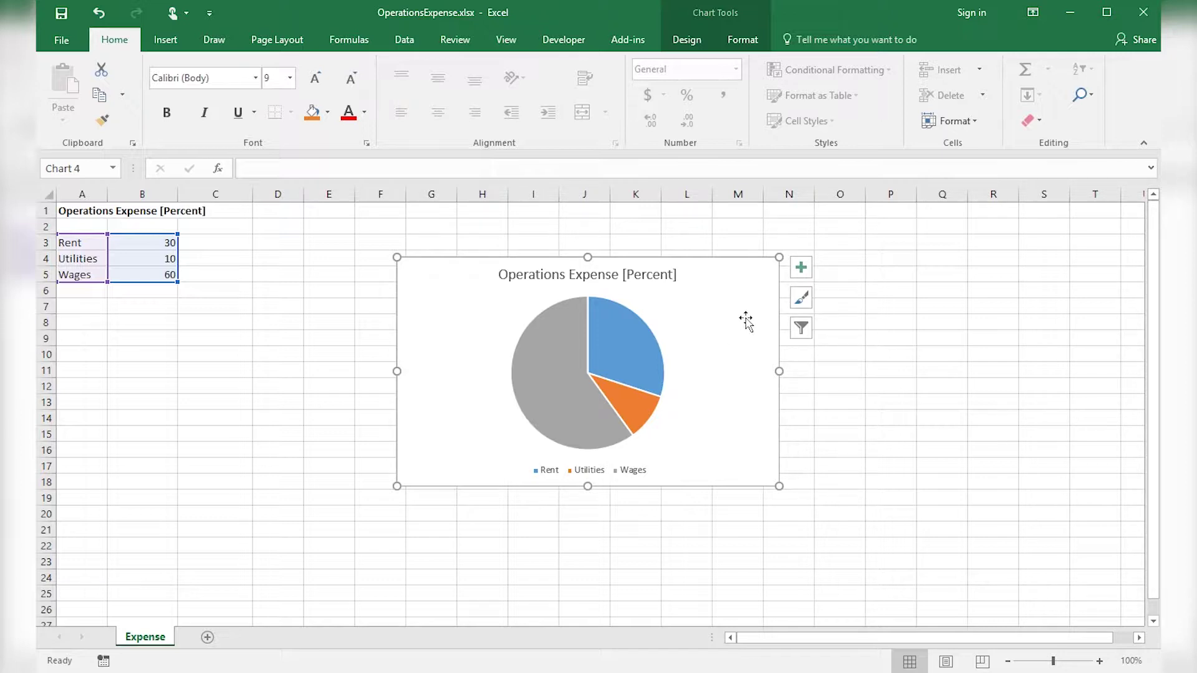
# - Move the pie chart to a new chart sheet Chart1, checking the Expense tab afterward
pyautogui.rightClick(746, 270)
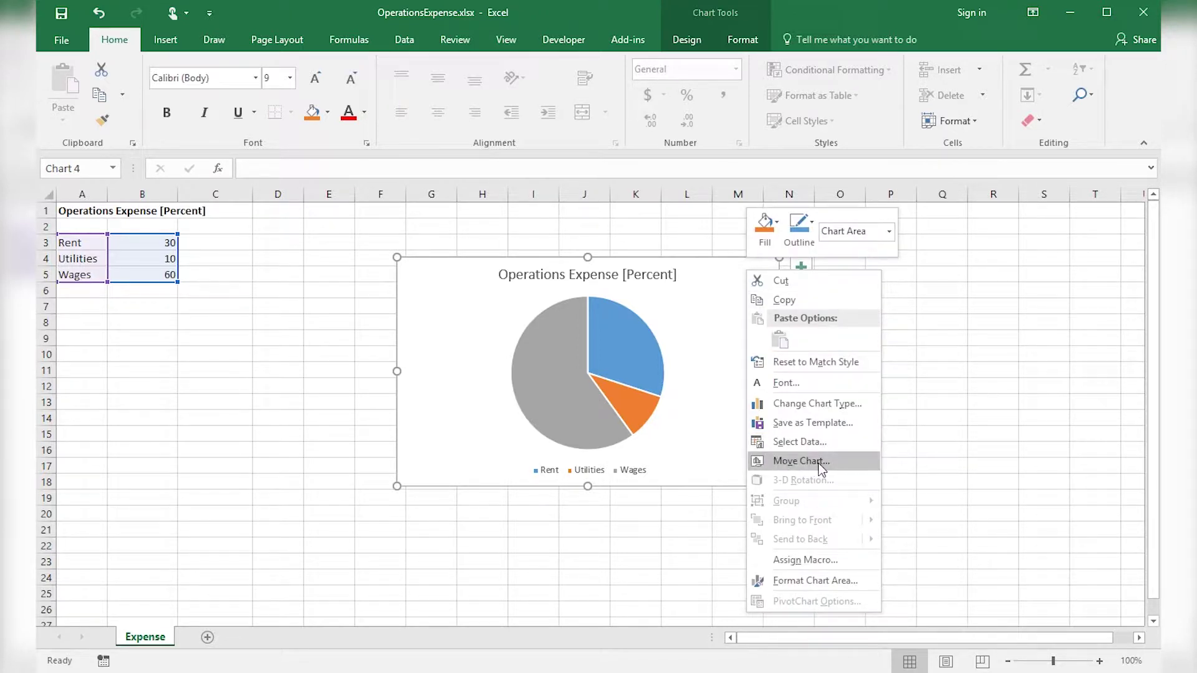
pyautogui.click(693, 39)
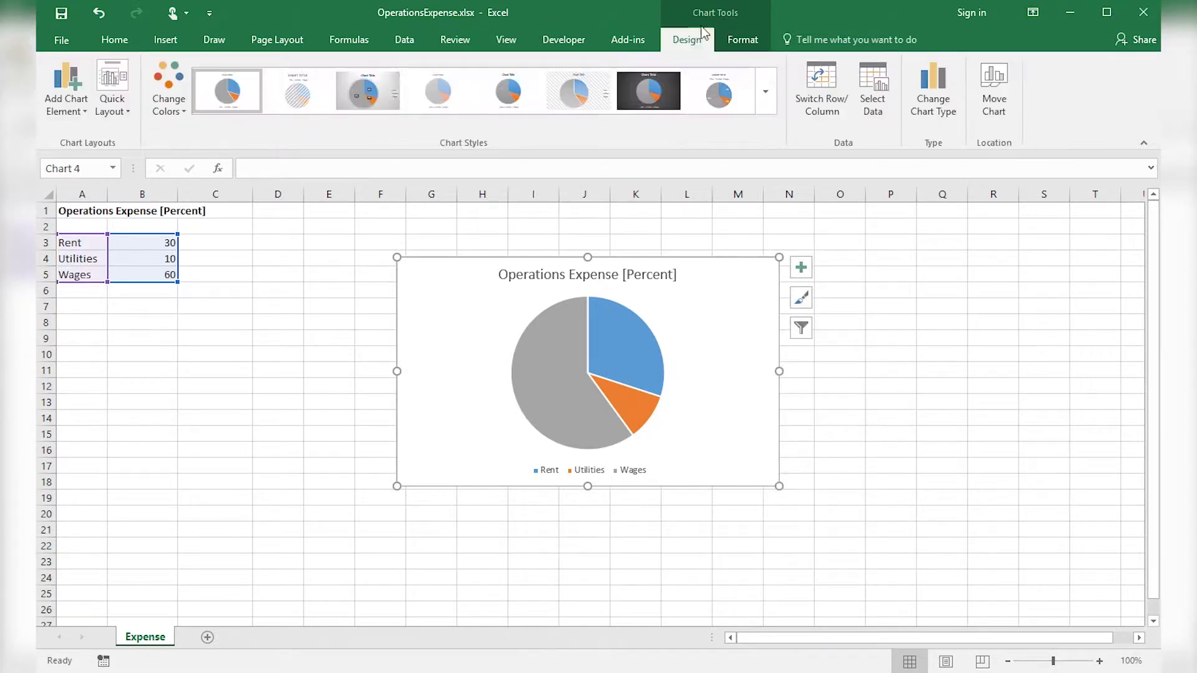
pyautogui.click(1000, 88)
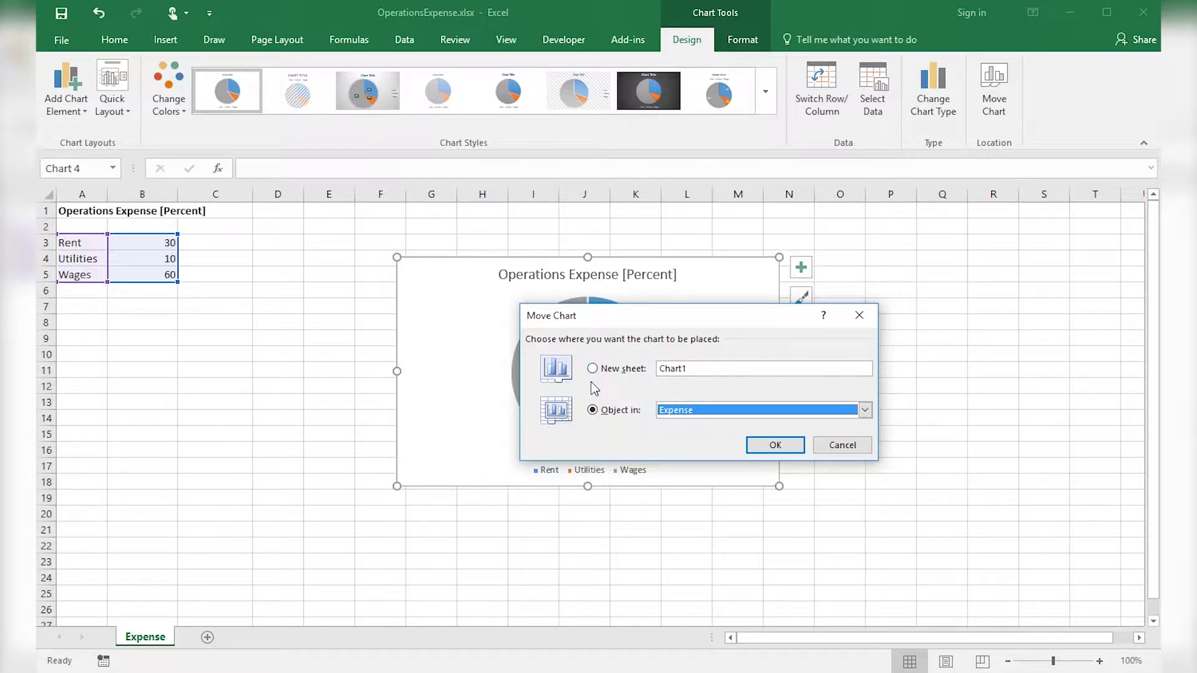
pyautogui.click(593, 368)
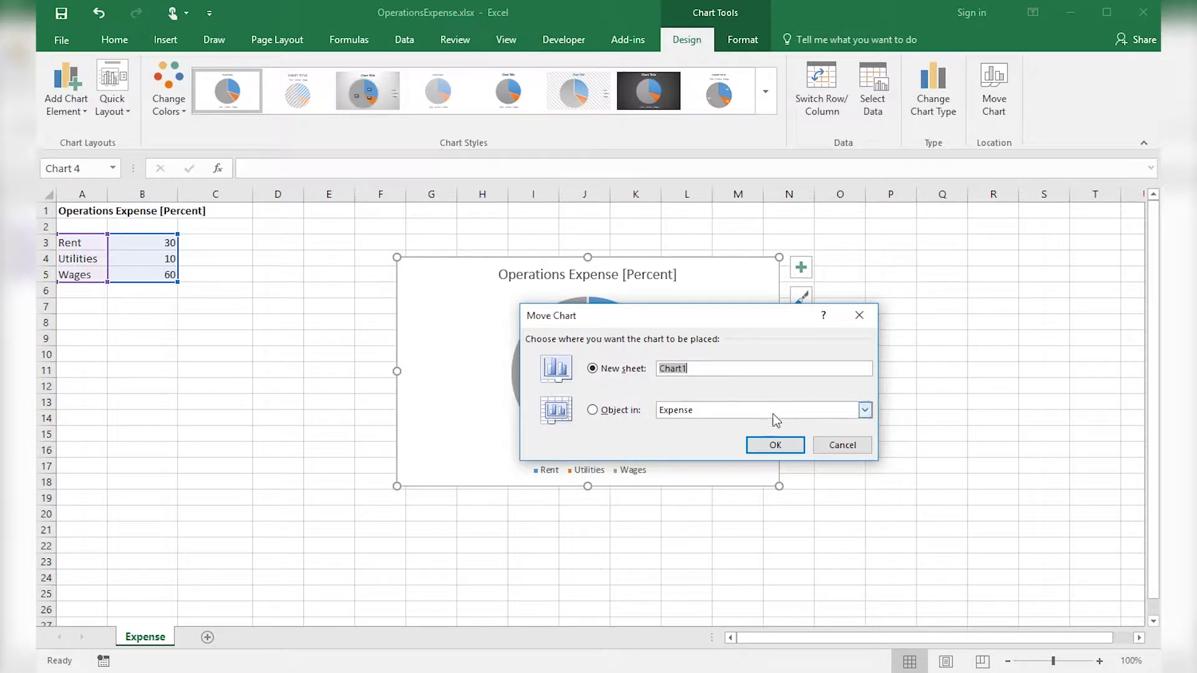
pyautogui.click(775, 445)
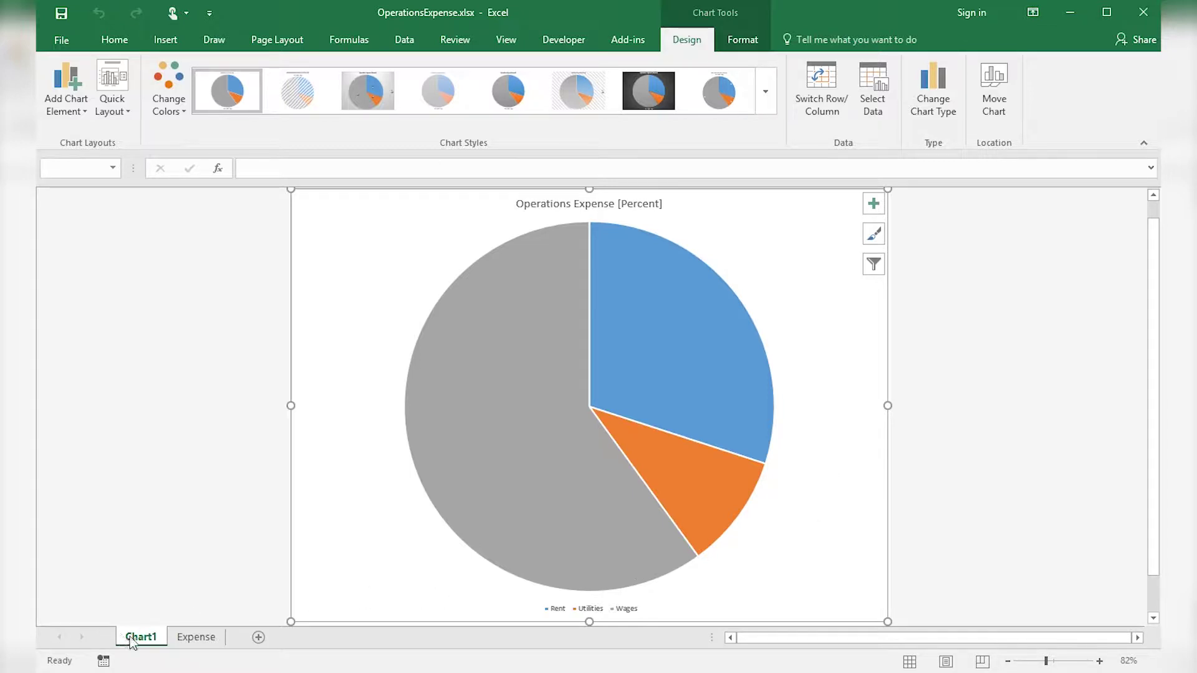
pyautogui.click(190, 637)
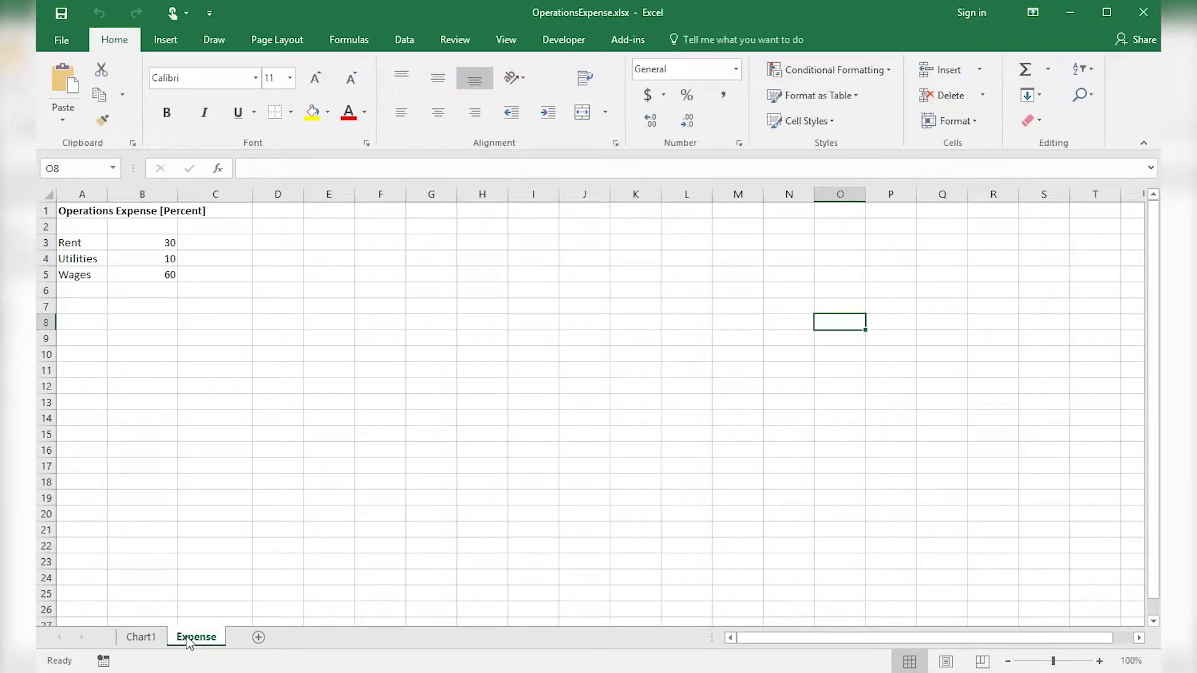
pyautogui.click(140, 637)
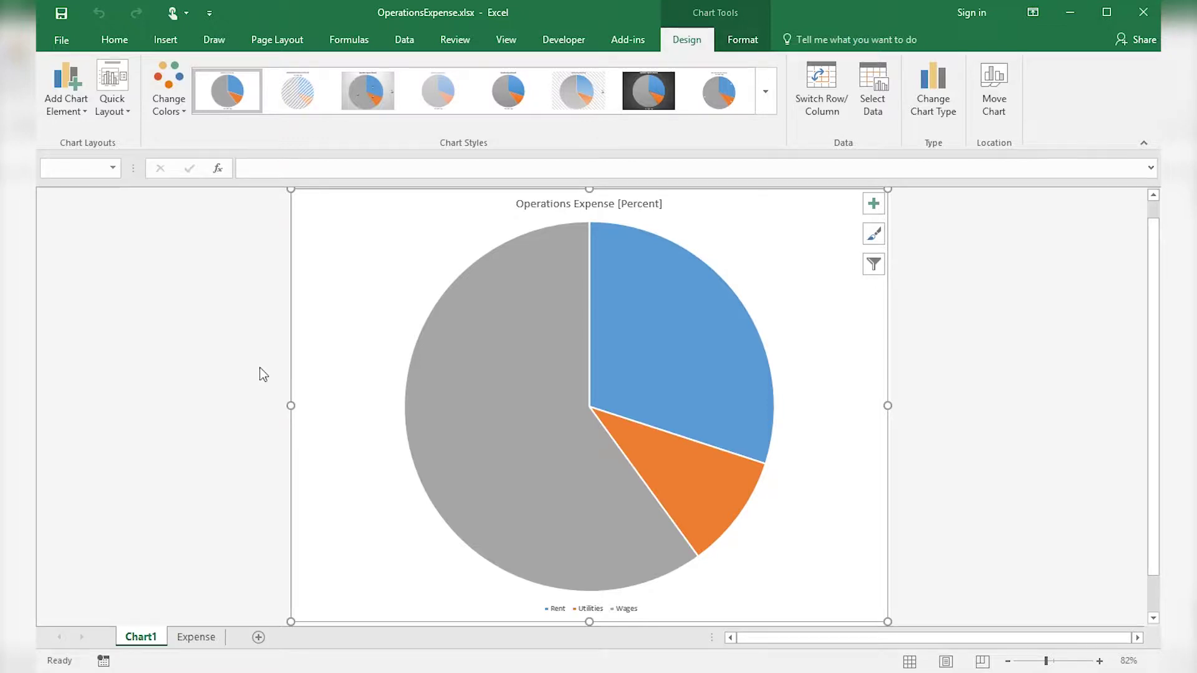
# - Bring up Tiger Formatter Settings from the Add-ins tab via Alt+X
pyautogui.hotkey('alt', 'x')
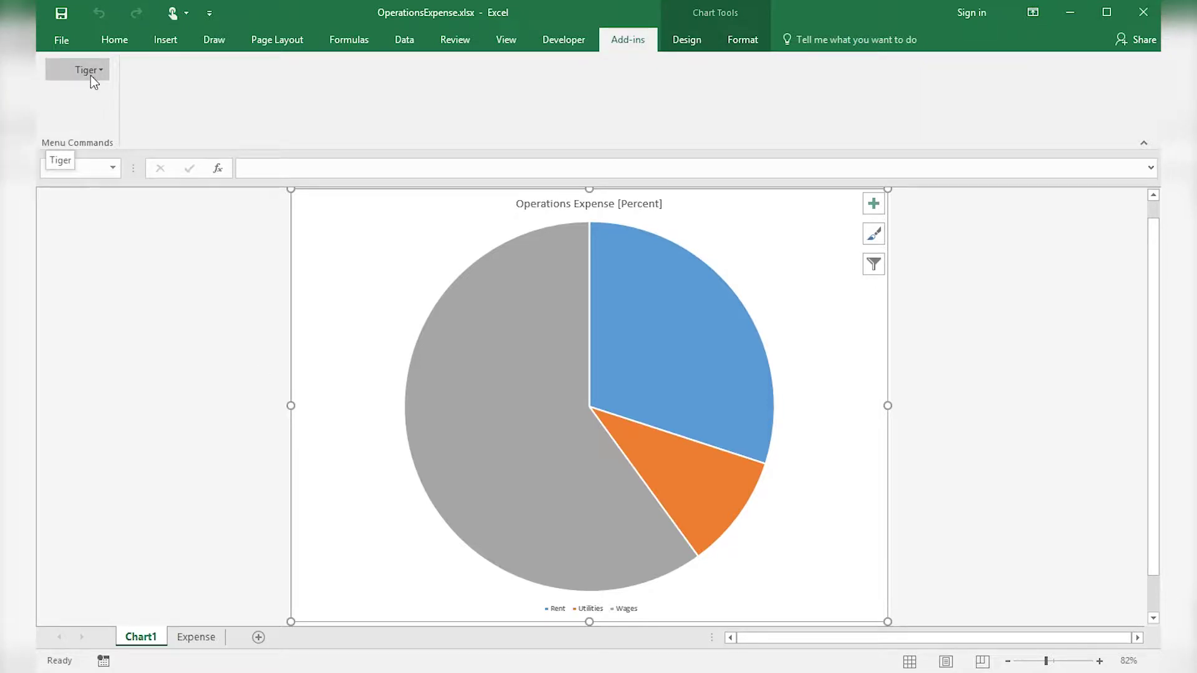
pyautogui.click(91, 76)
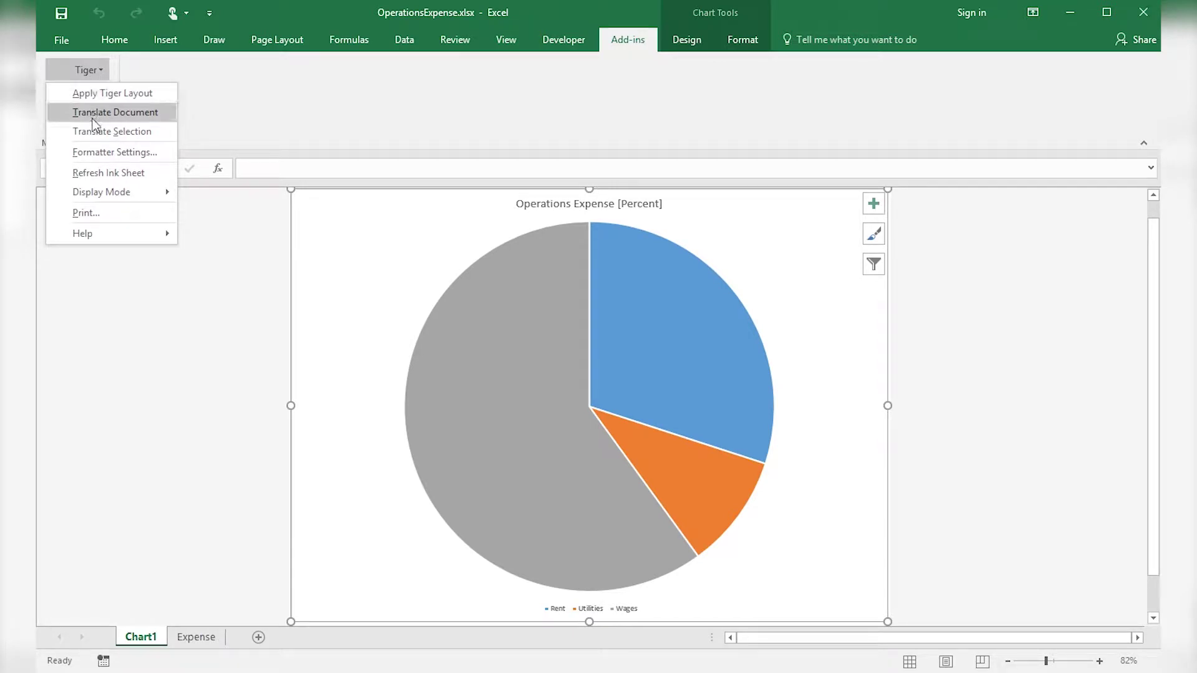
pyautogui.click(112, 155)
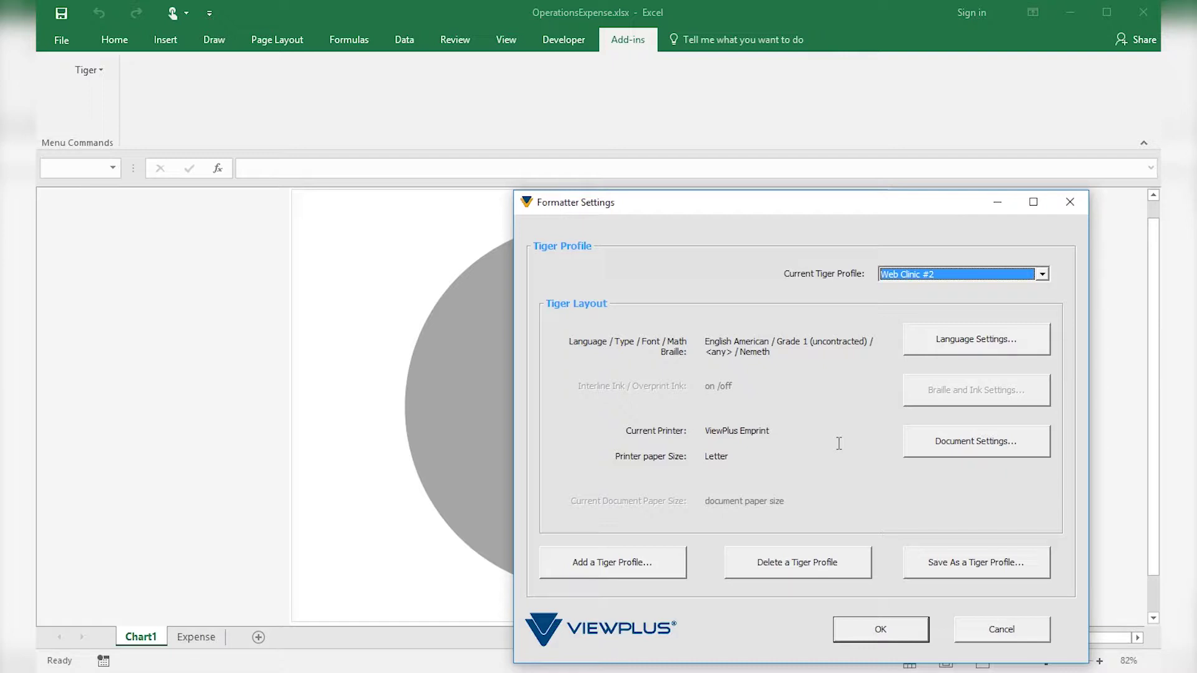
pyautogui.click(983, 349)
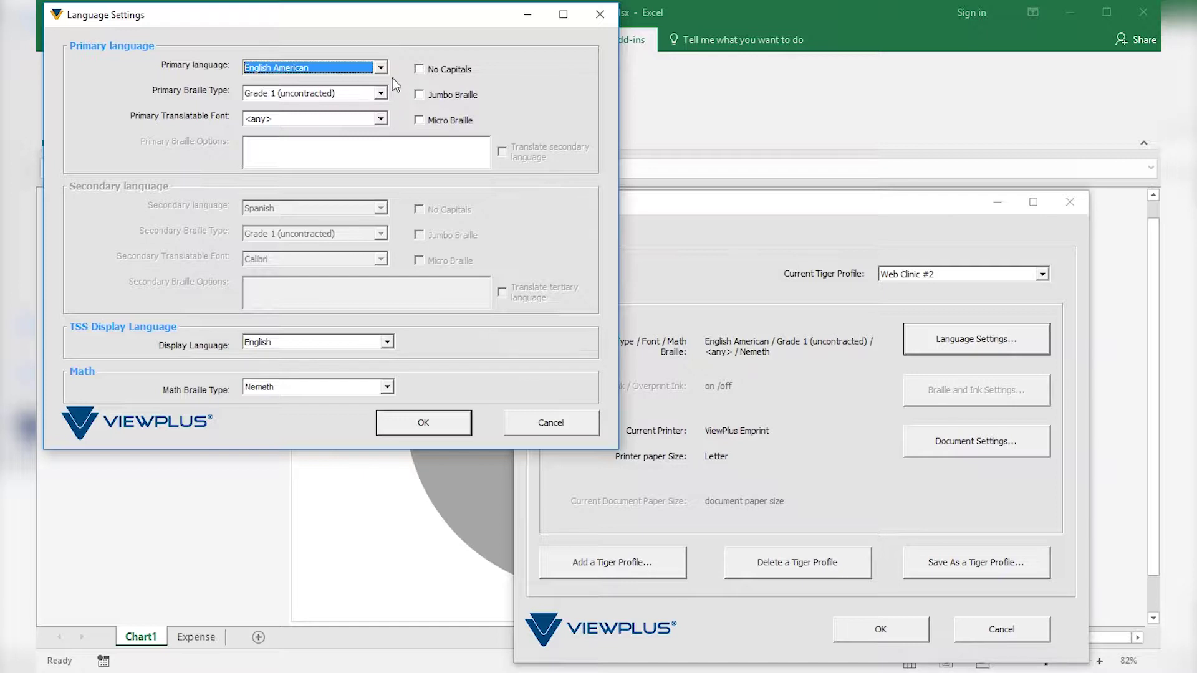
pyautogui.click(380, 68)
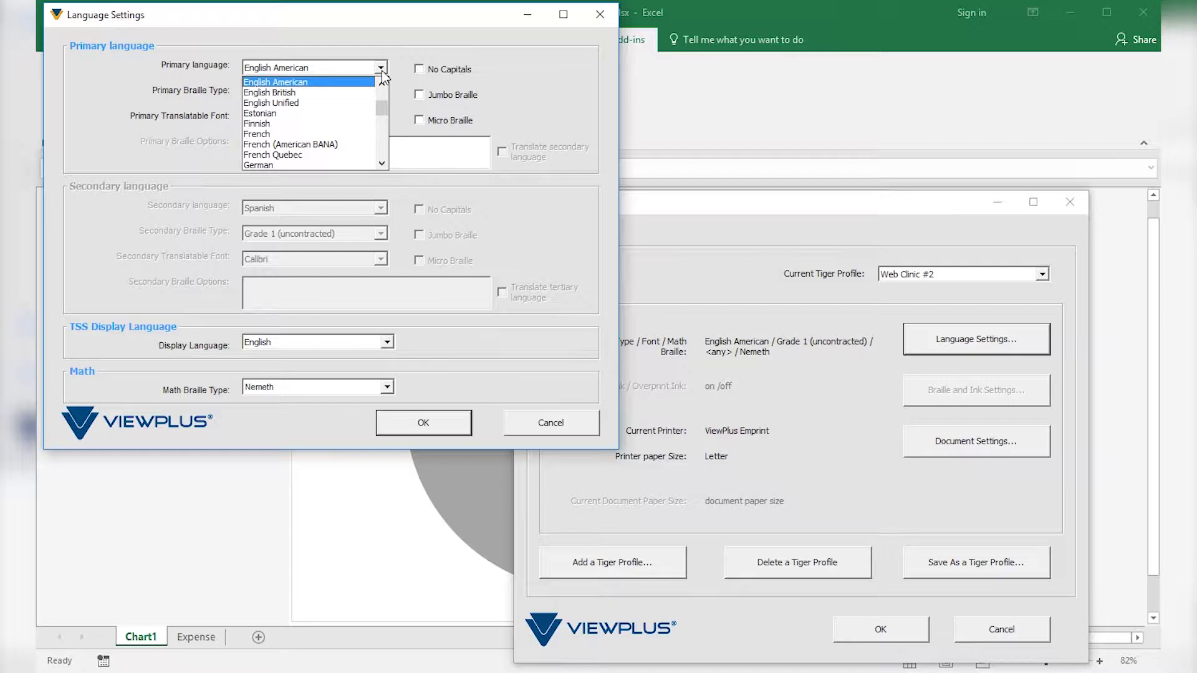
pyautogui.click(357, 83)
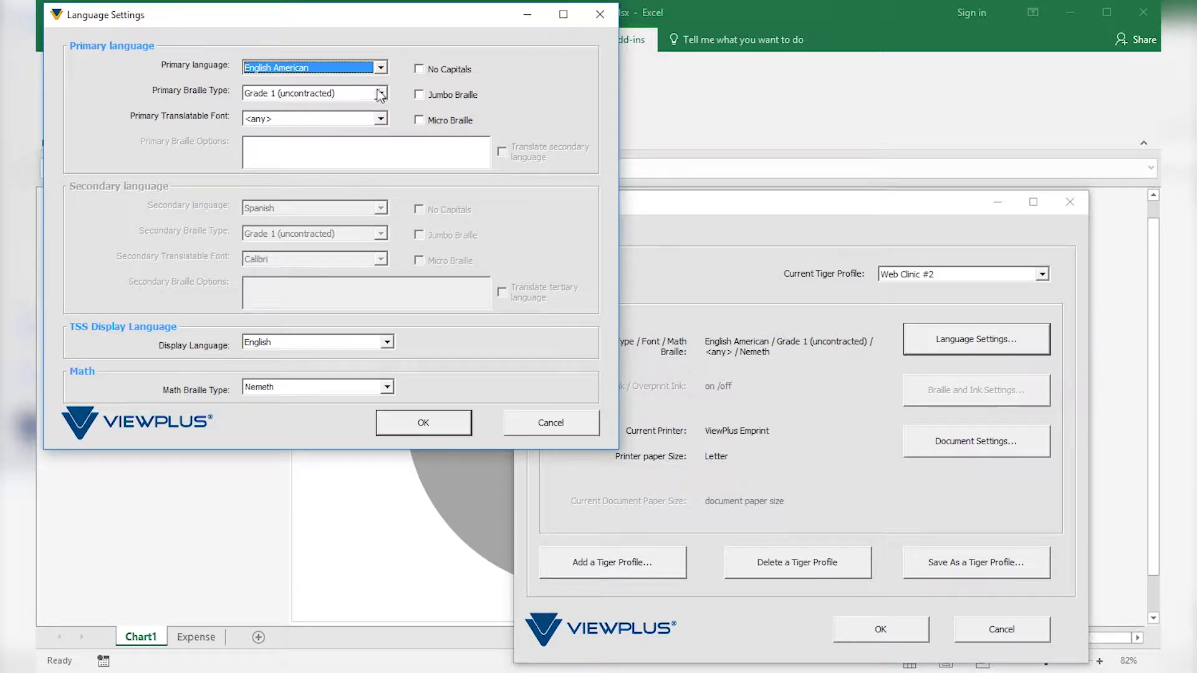
pyautogui.click(369, 97)
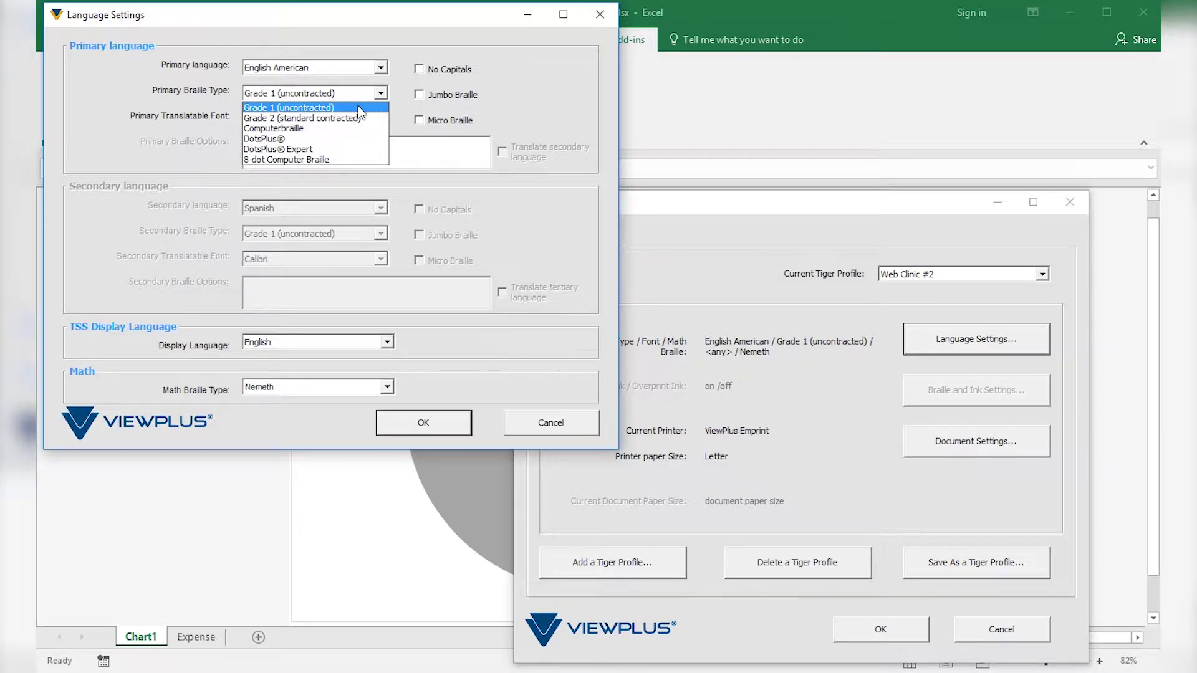
pyautogui.click(359, 107)
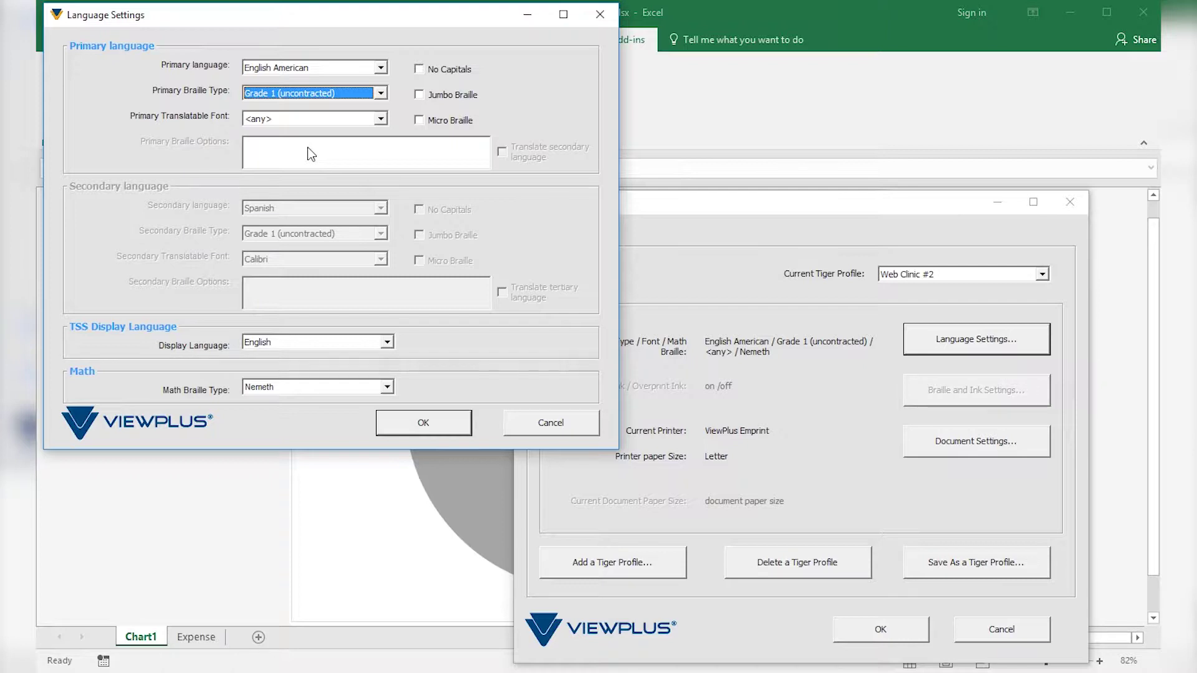
pyautogui.click(381, 68)
pyautogui.click(381, 69)
pyautogui.click(367, 123)
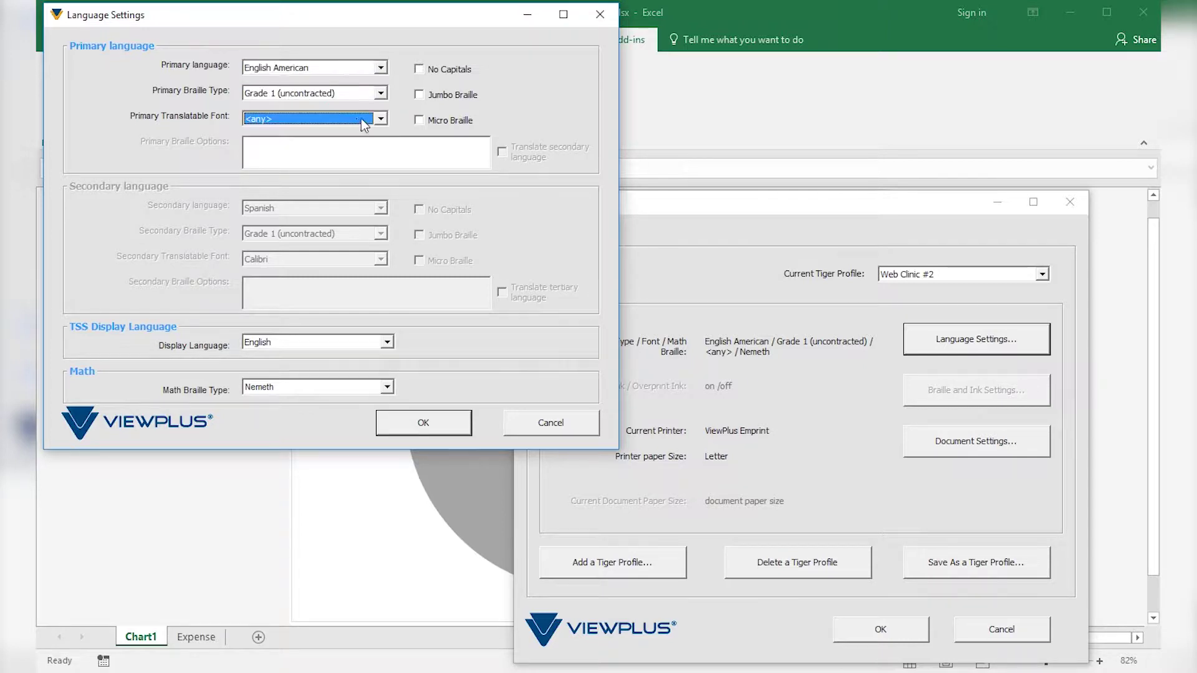
pyautogui.click(449, 422)
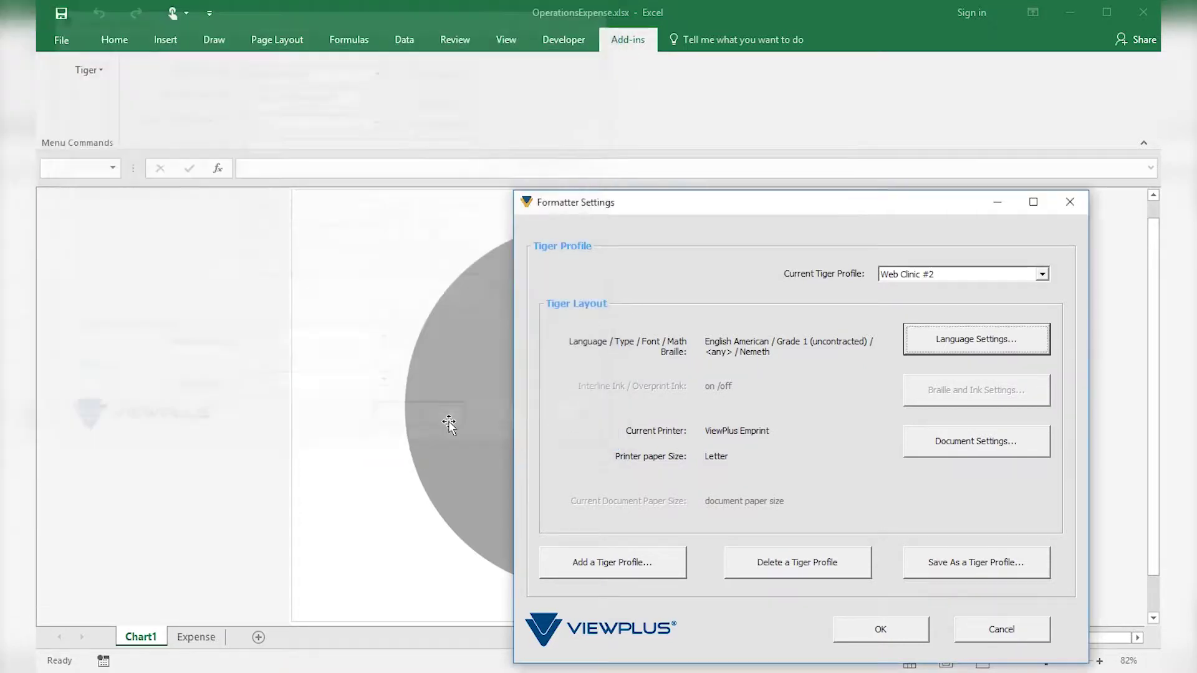
pyautogui.click(962, 451)
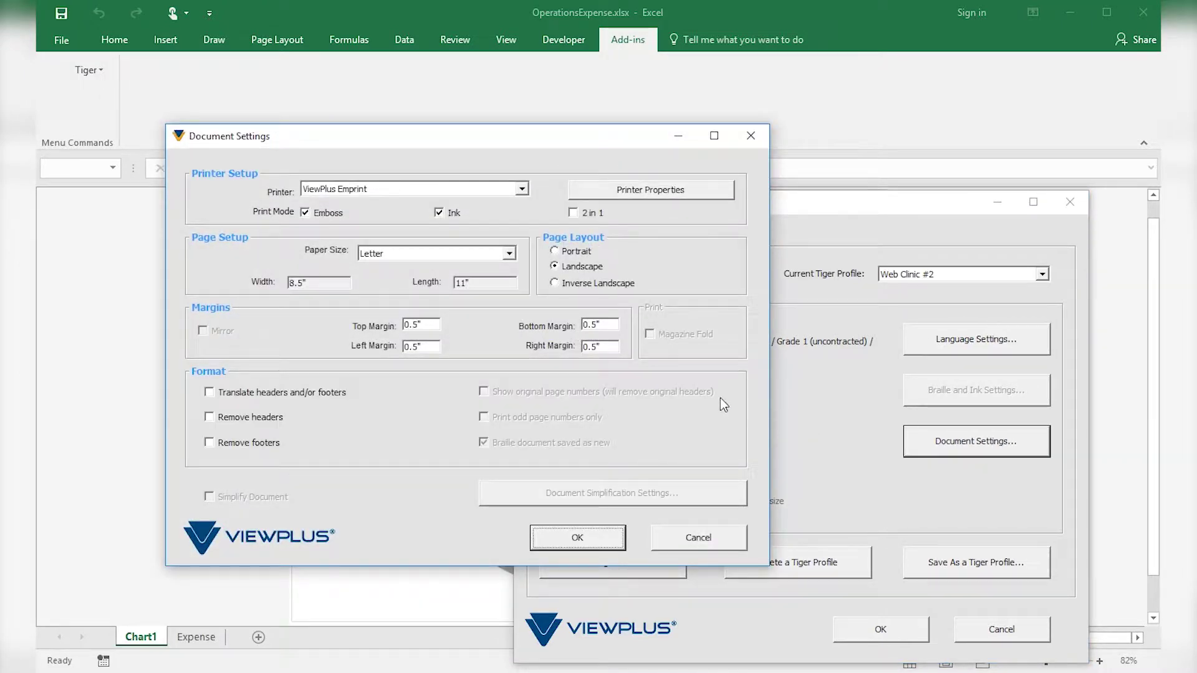
pyautogui.click(522, 190)
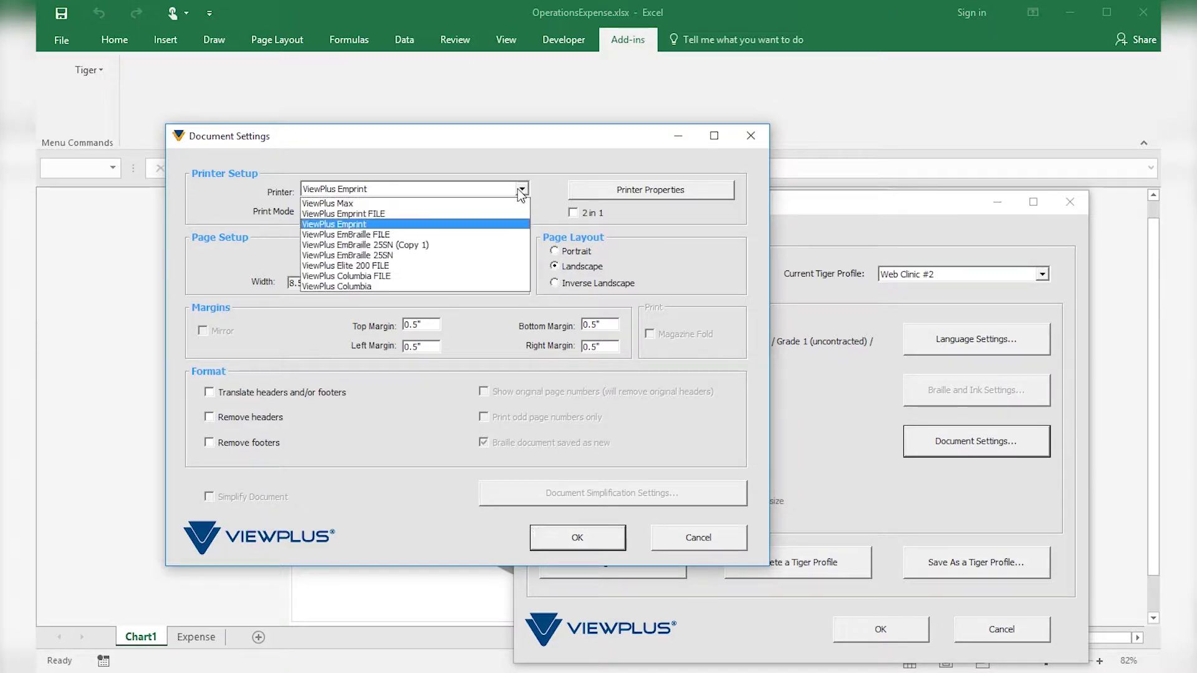
pyautogui.click(440, 232)
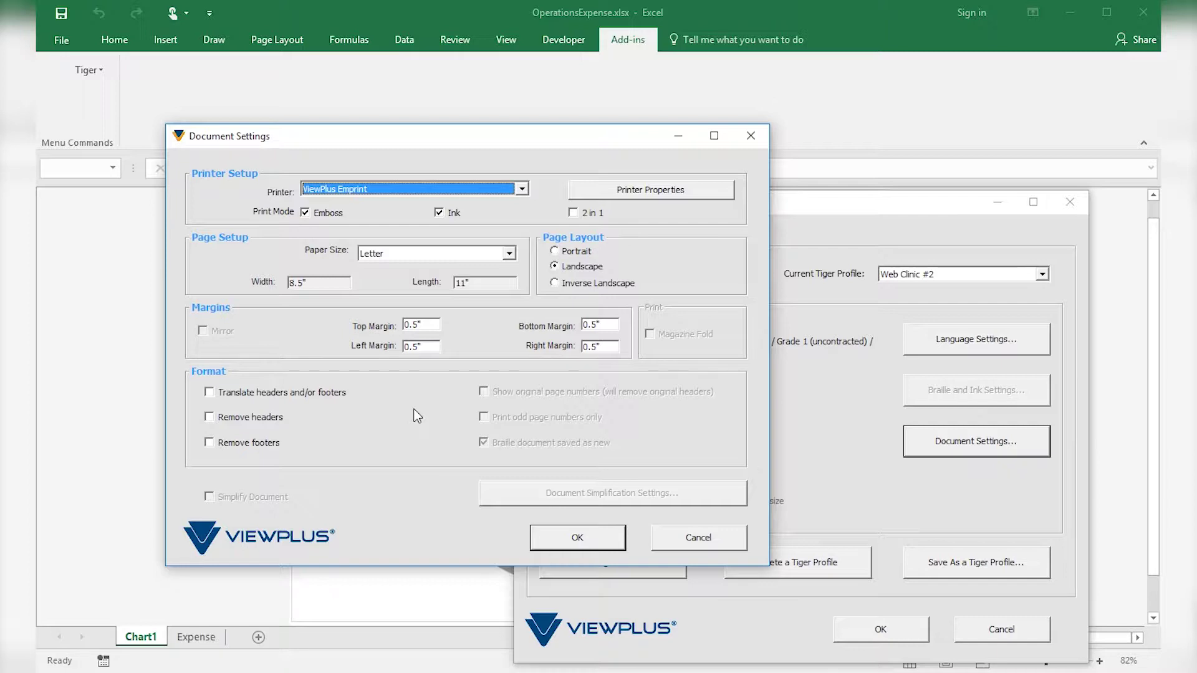
pyautogui.click(579, 539)
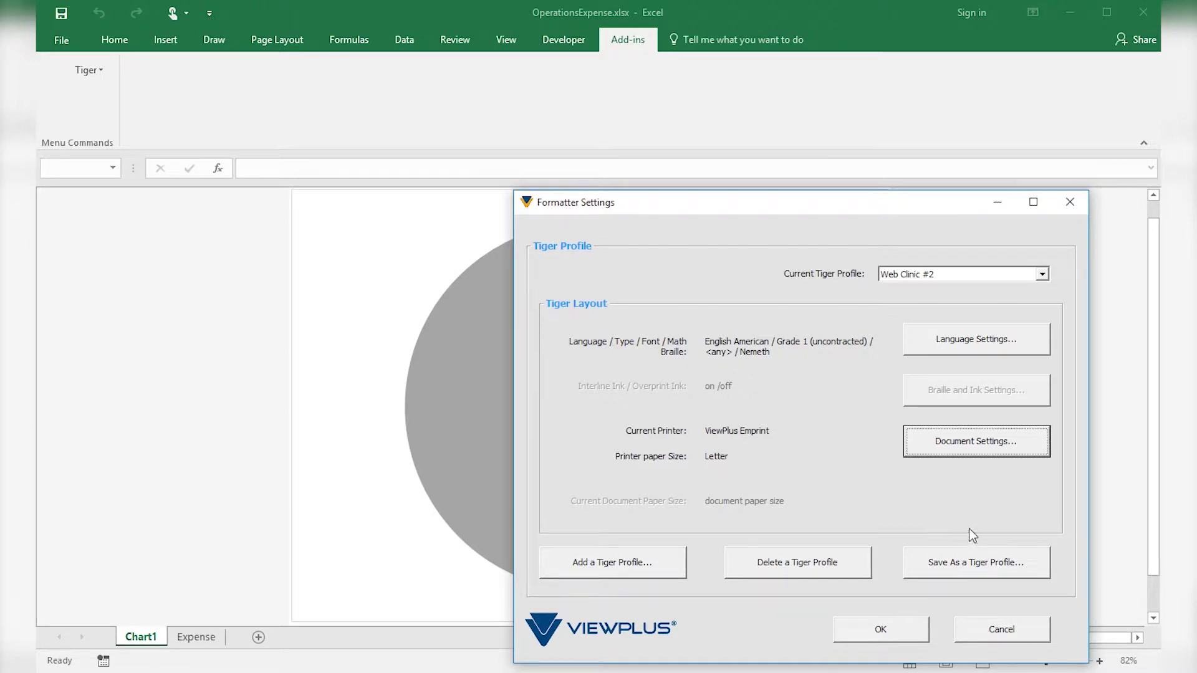
# - Confirm Web Clinic #2 as the current Tiger profile and close Formatter Settings with OK
pyautogui.click(956, 278)
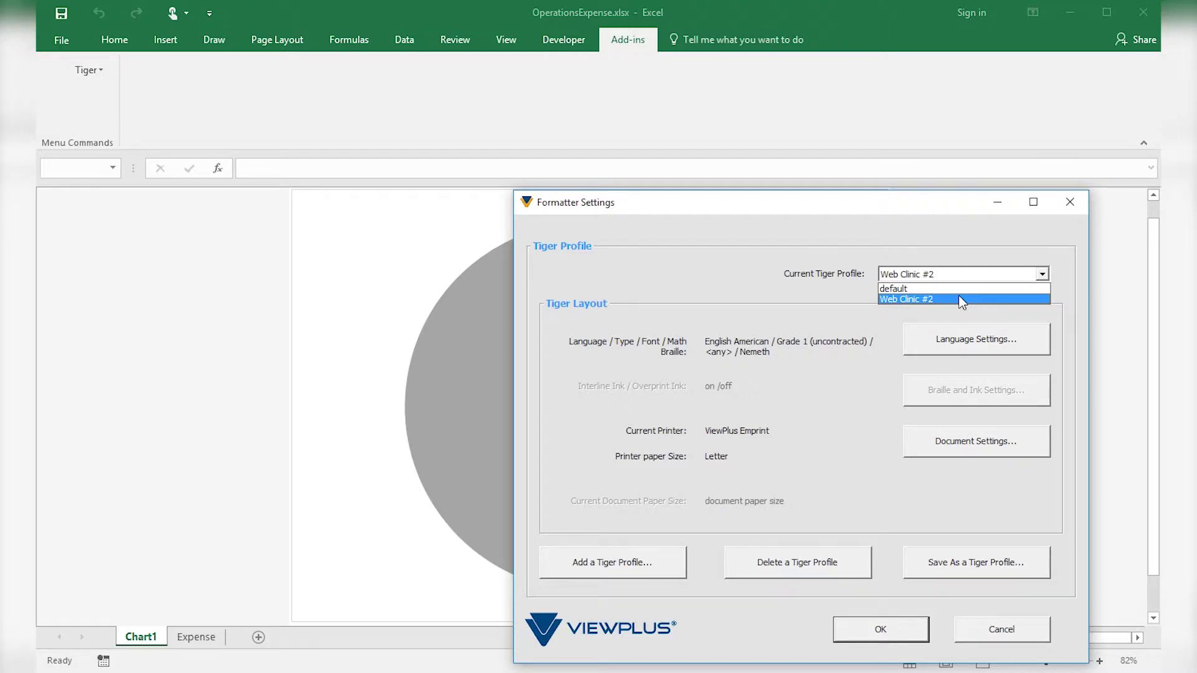
pyautogui.click(963, 300)
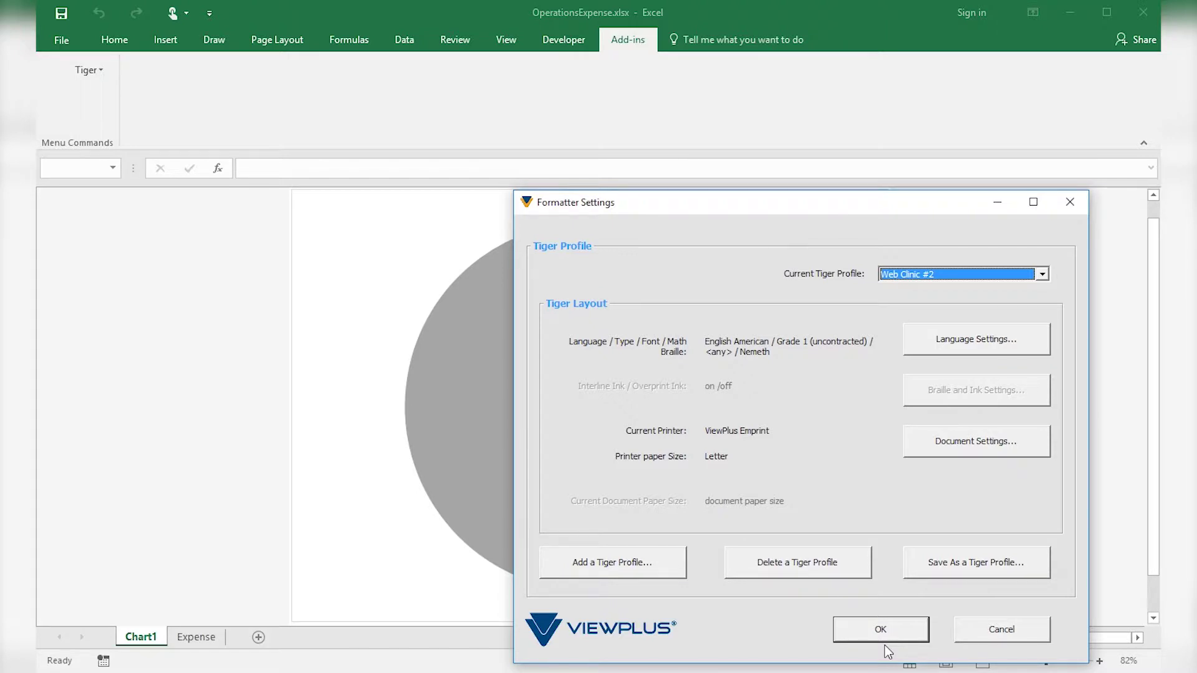
pyautogui.click(883, 635)
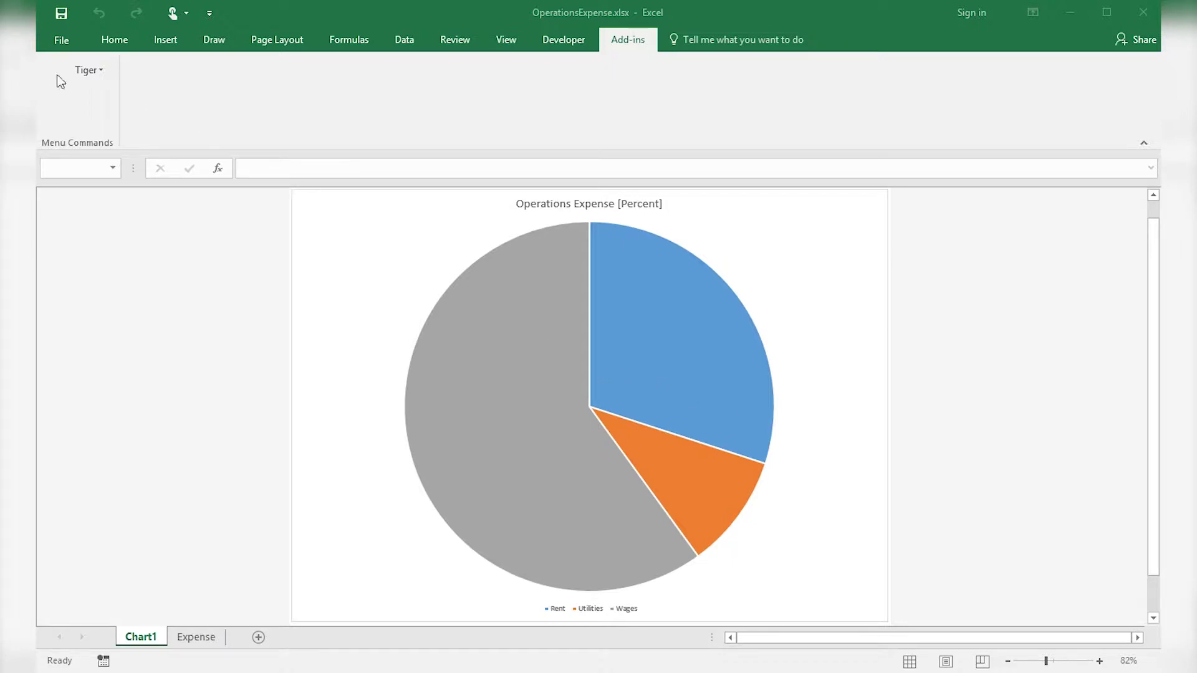
# - Run Tiger Translate Document and agree to translate all workbook sheets to braille
pyautogui.click(81, 69)
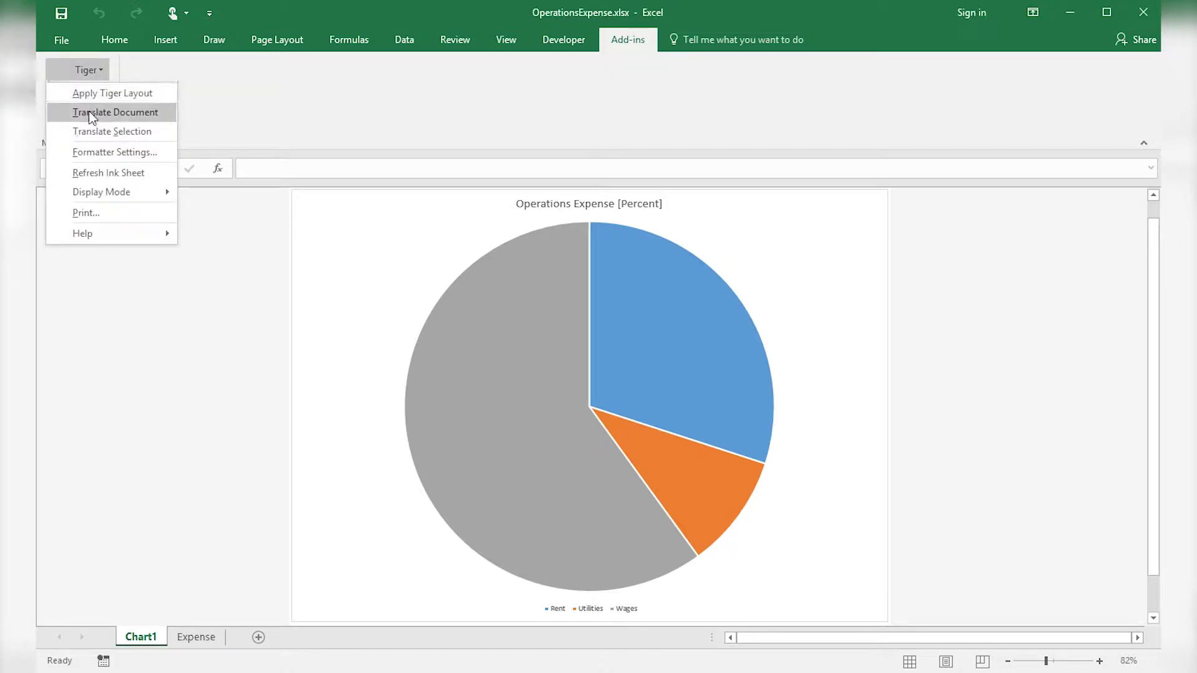
pyautogui.click(89, 113)
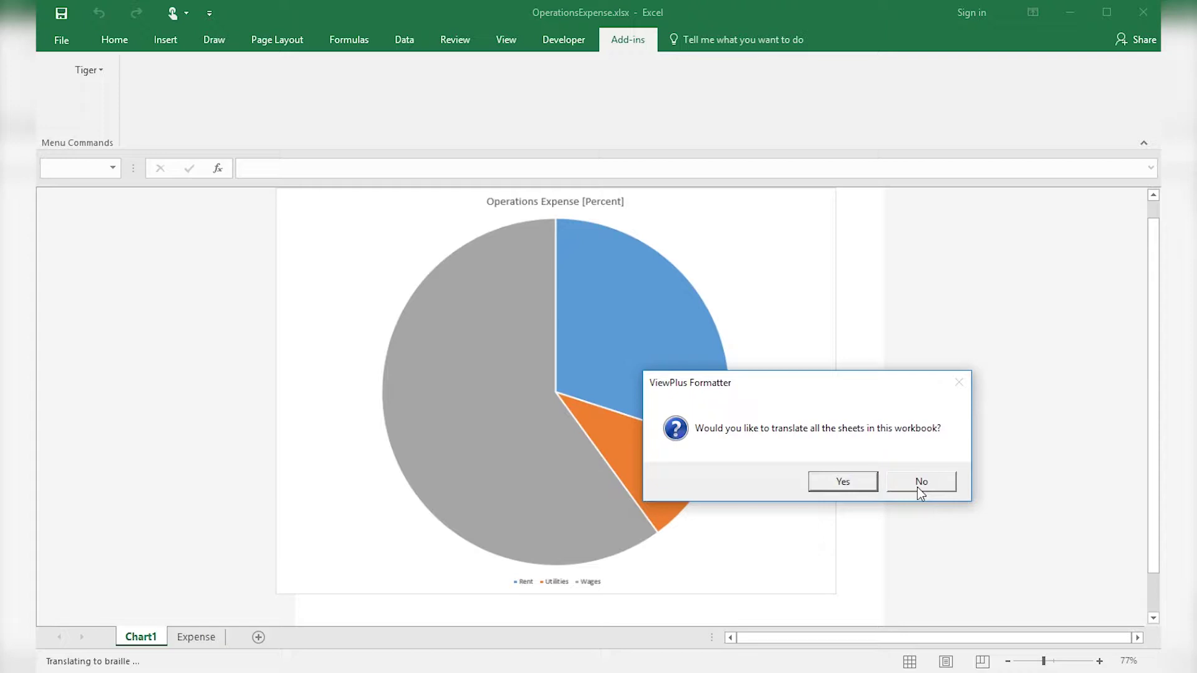
pyautogui.click(839, 482)
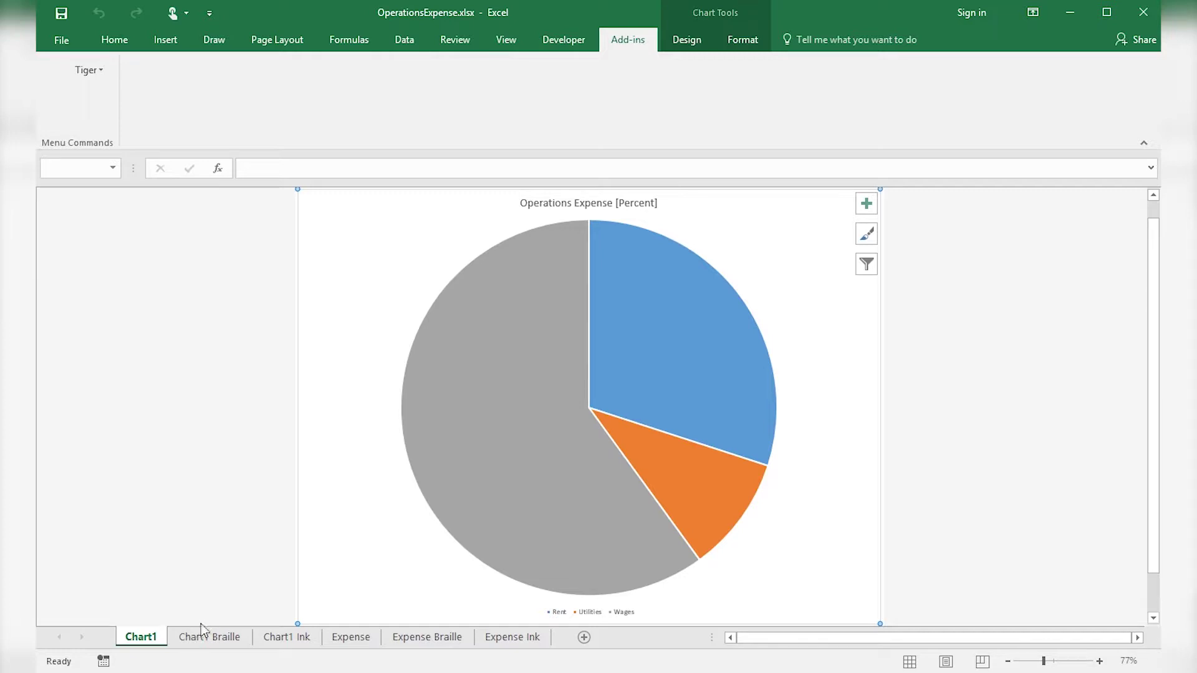
# - Browse the Chart1 Braille, Chart1 Ink, Expense, Expense Braille and Expense Ink sheets in turn
pyautogui.click(237, 638)
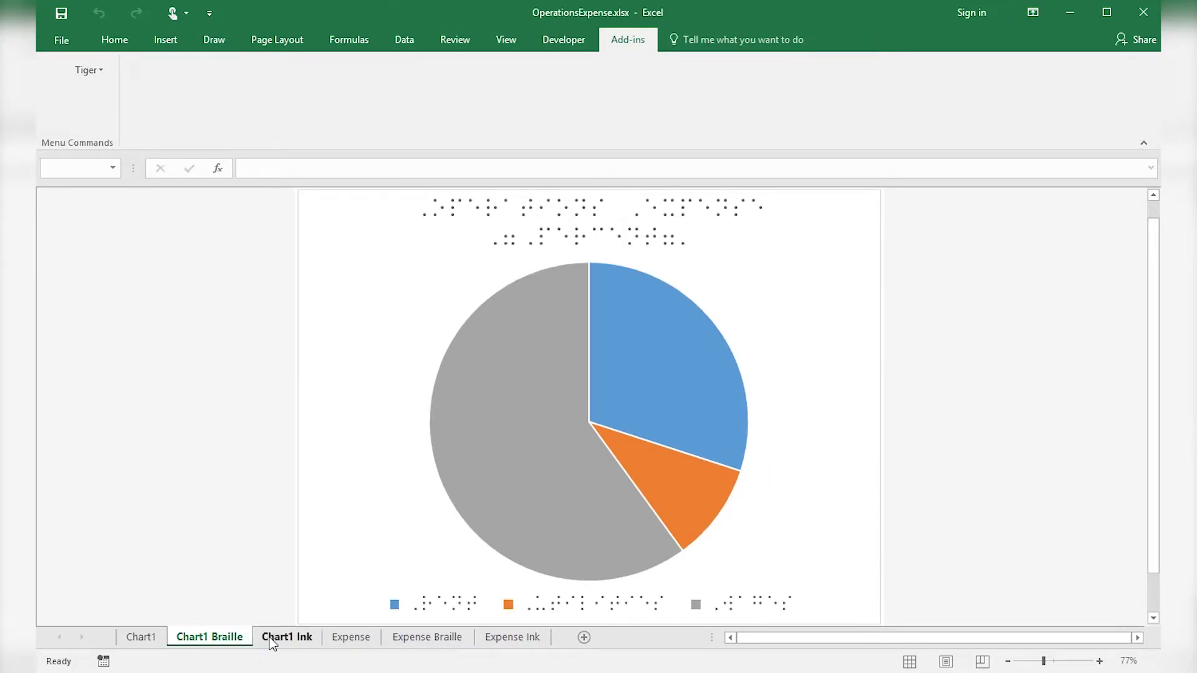
pyautogui.click(272, 642)
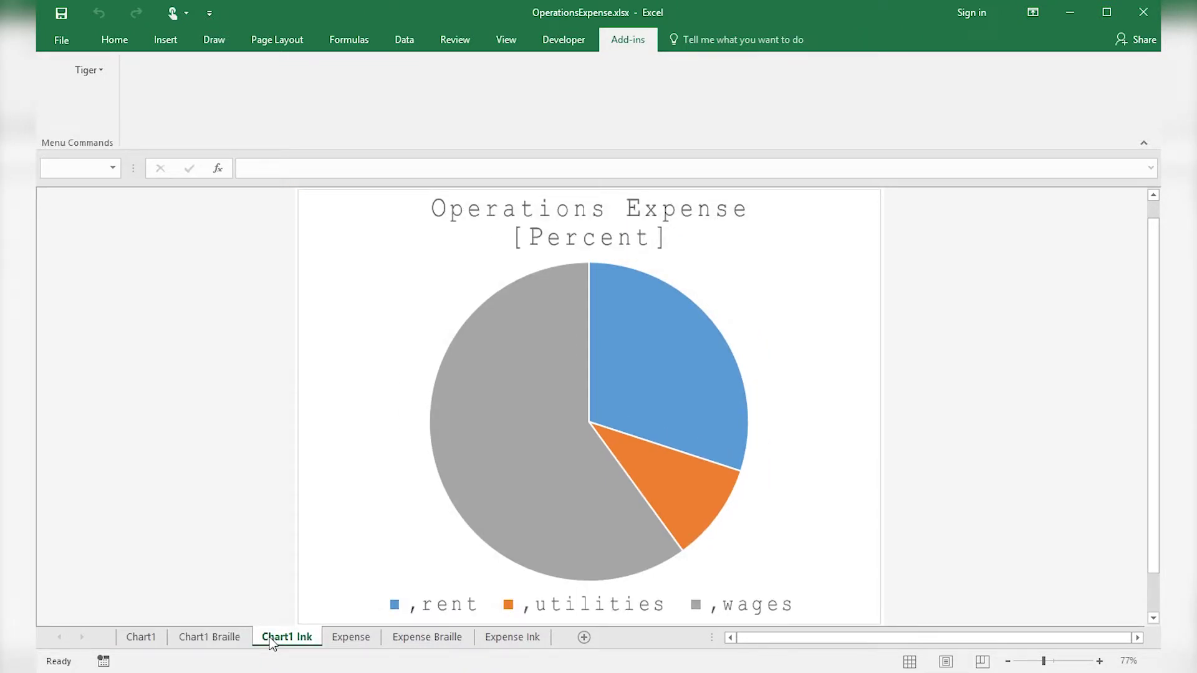
pyautogui.click(366, 642)
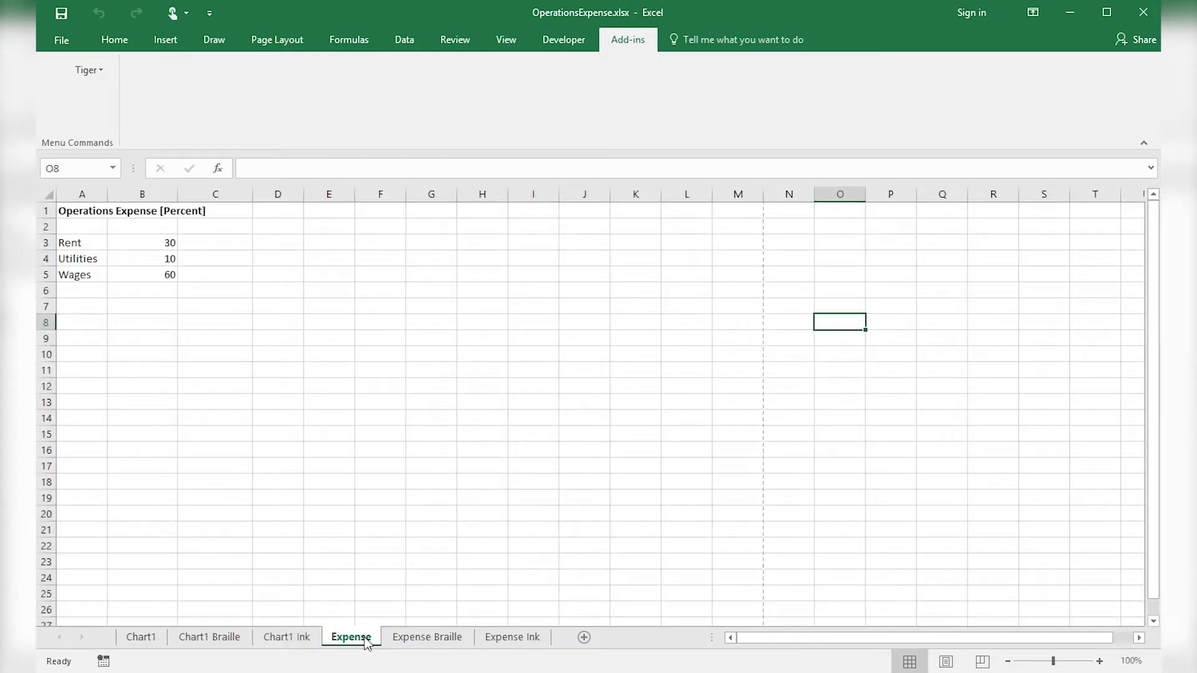
pyautogui.click(446, 643)
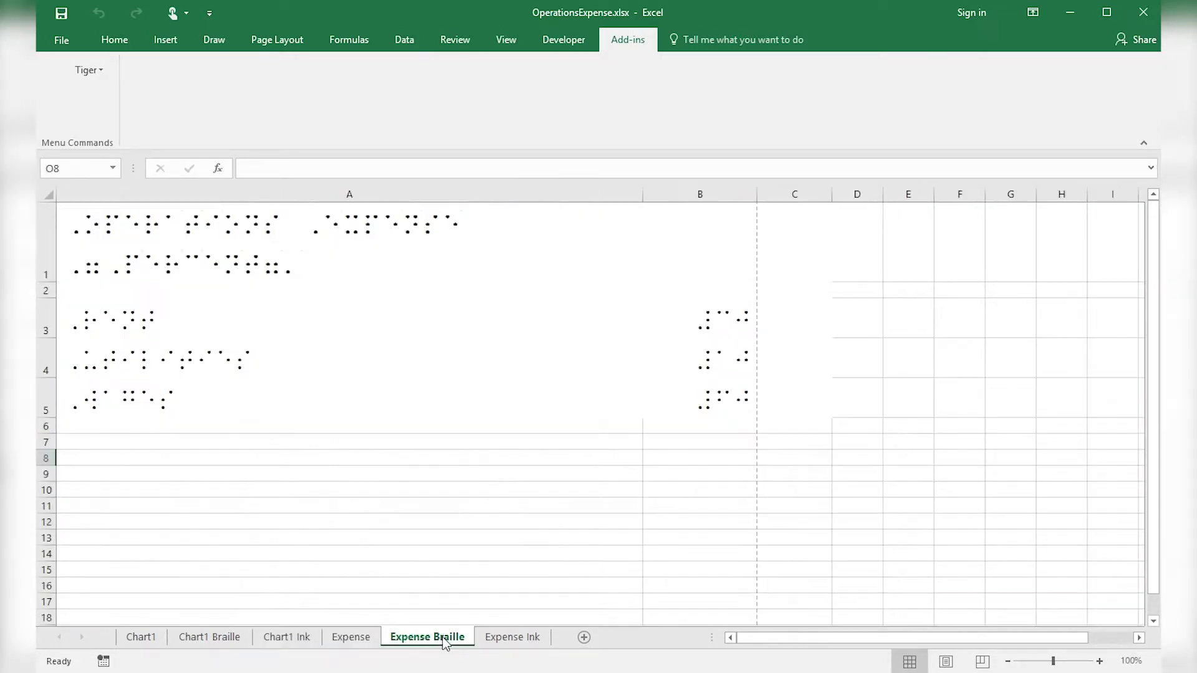
pyautogui.click(506, 641)
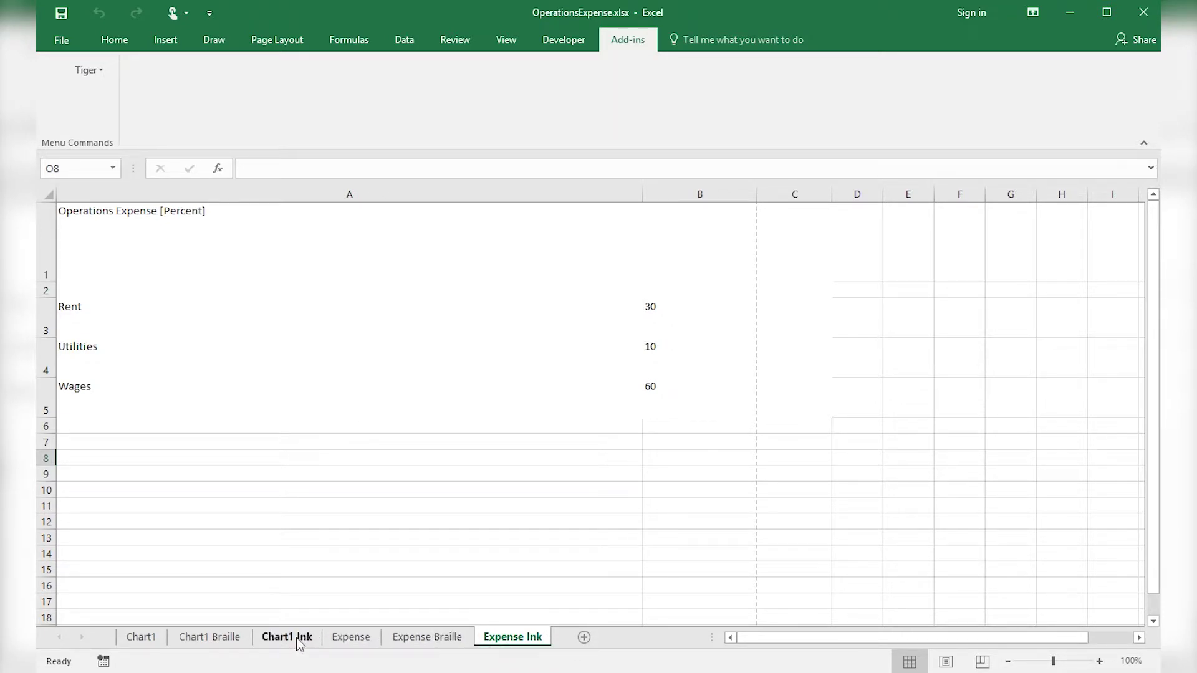
pyautogui.click(237, 642)
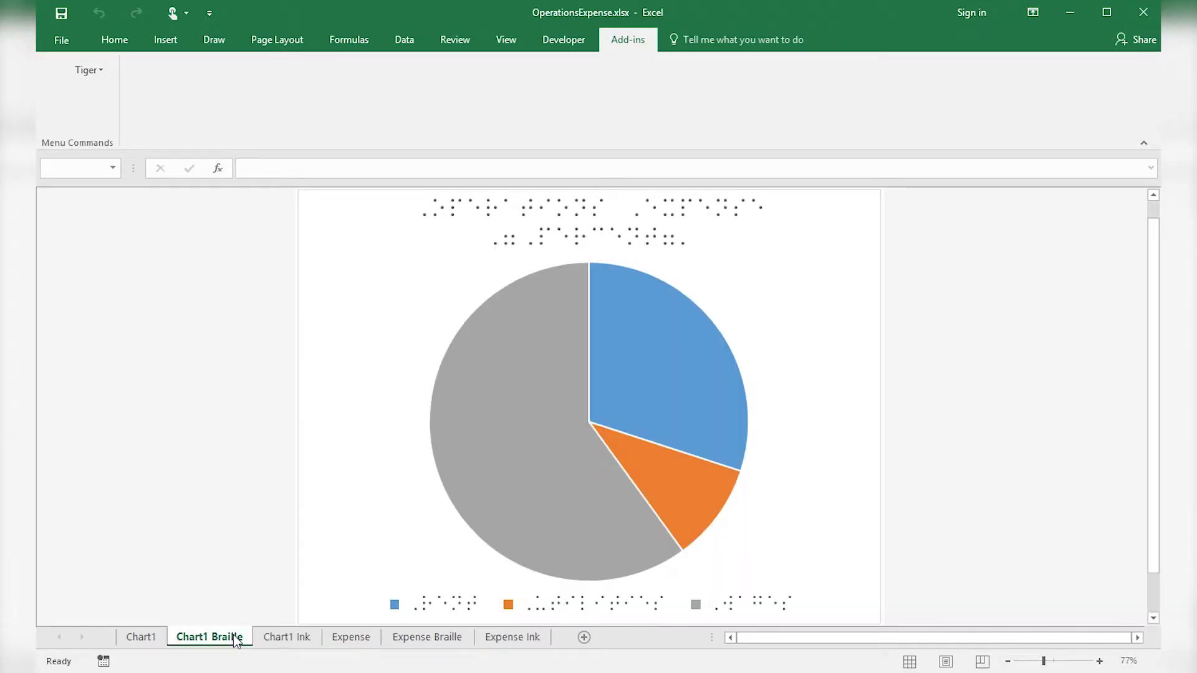
pyautogui.click(286, 638)
pyautogui.click(367, 643)
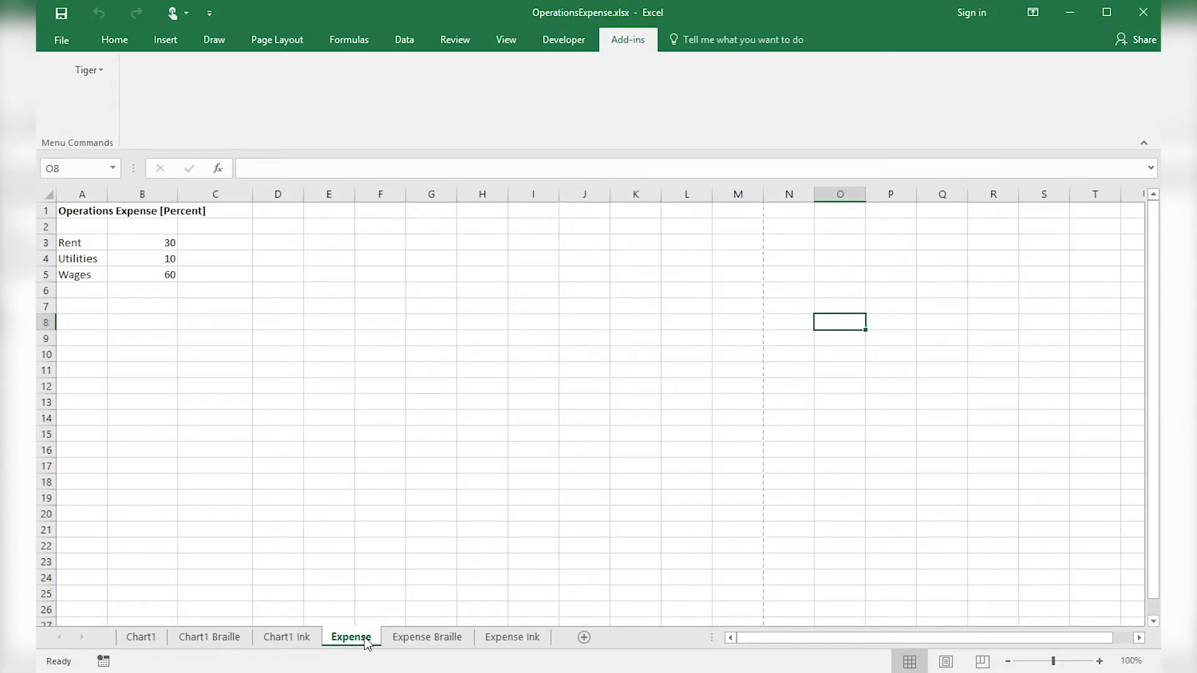
pyautogui.click(446, 642)
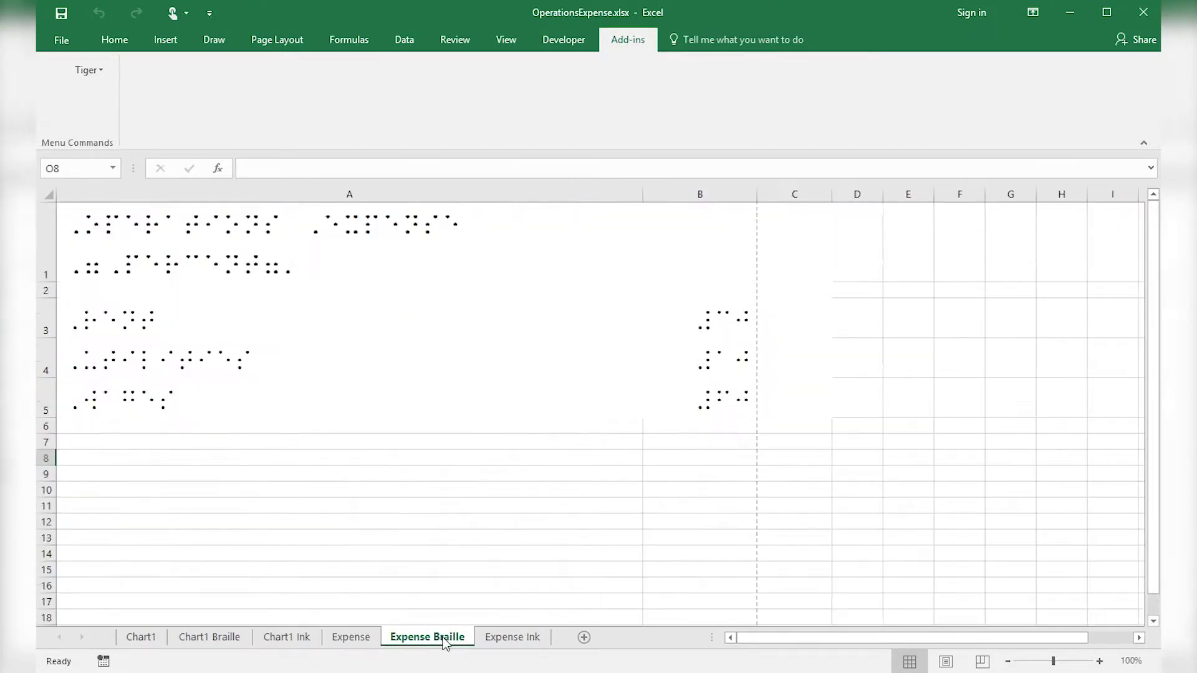
pyautogui.click(507, 641)
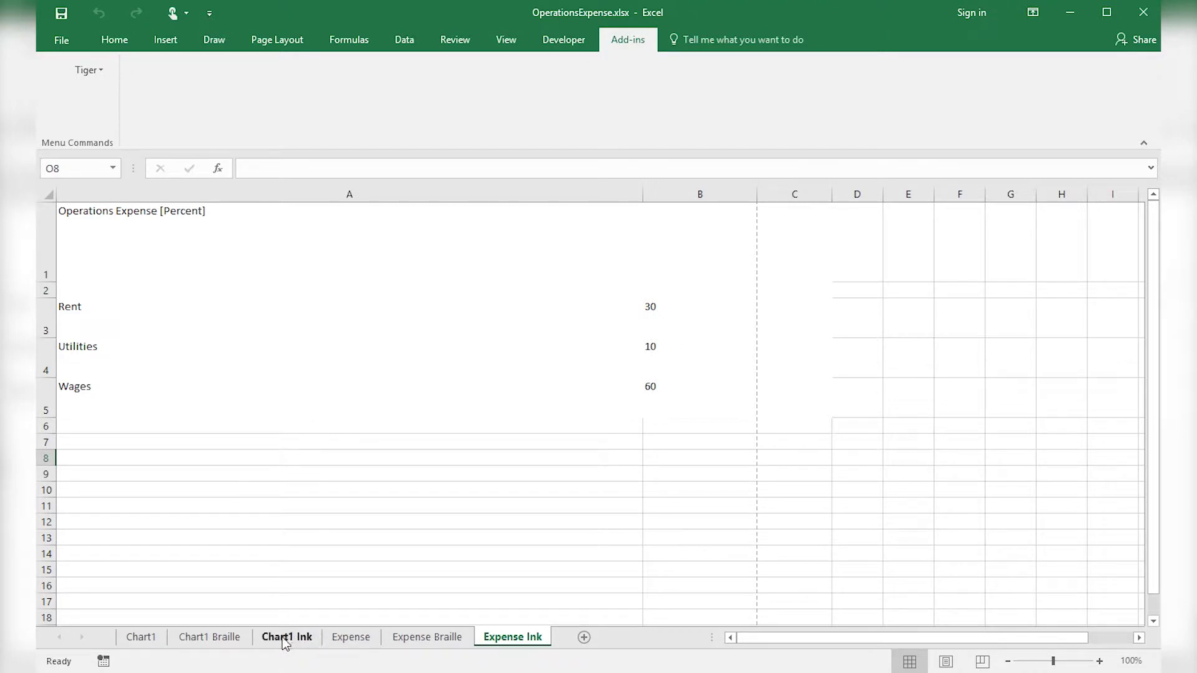
pyautogui.click(236, 637)
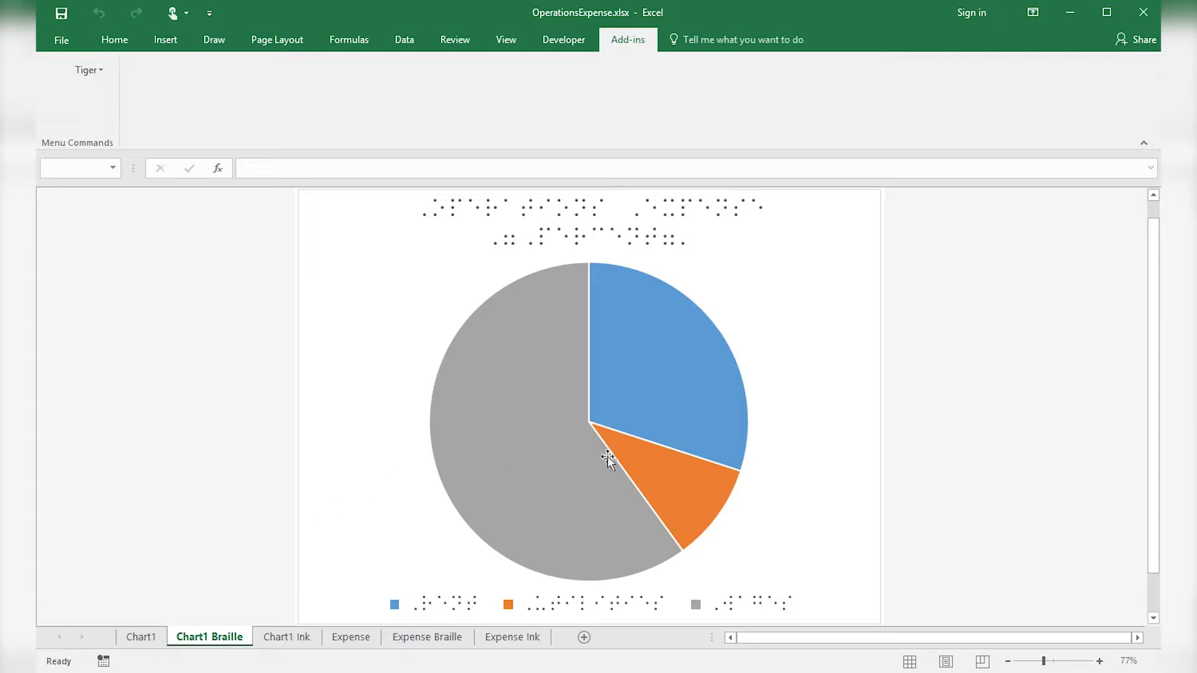
pyautogui.moveTo(600, 508)
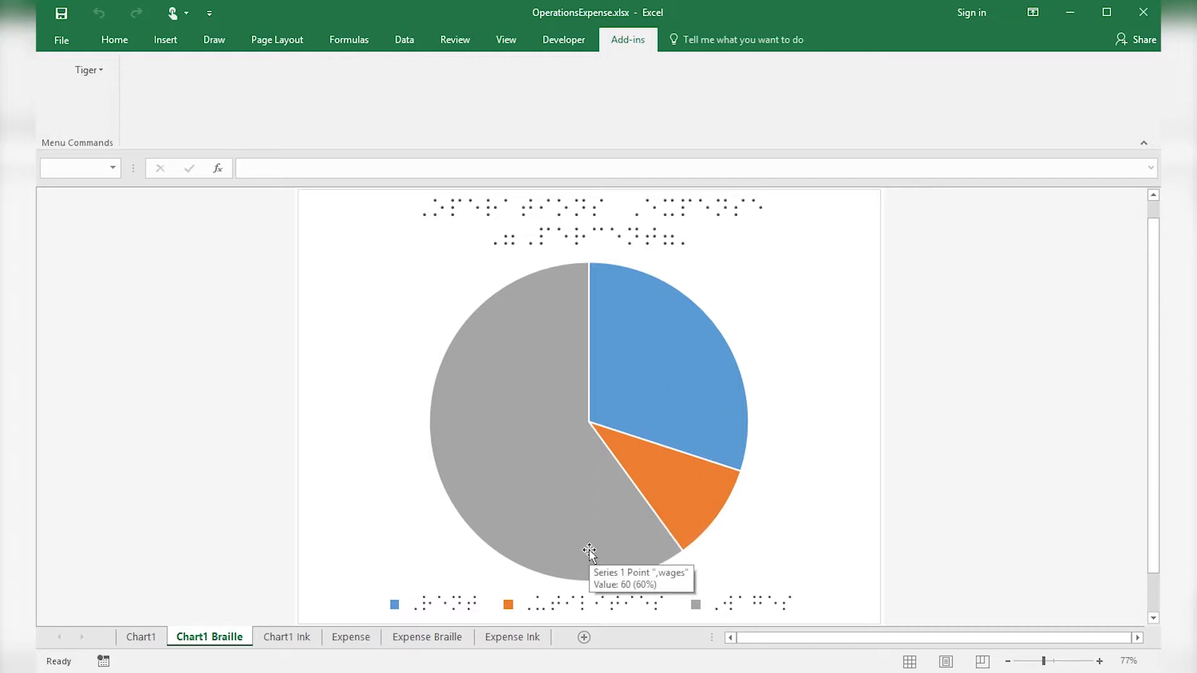
# - Group the Chart1 Braille and Chart1 Ink sheets and choose Delete for both
pyautogui.keyDown('ctrl'); pyautogui.click(275, 640); pyautogui.keyUp('ctrl')
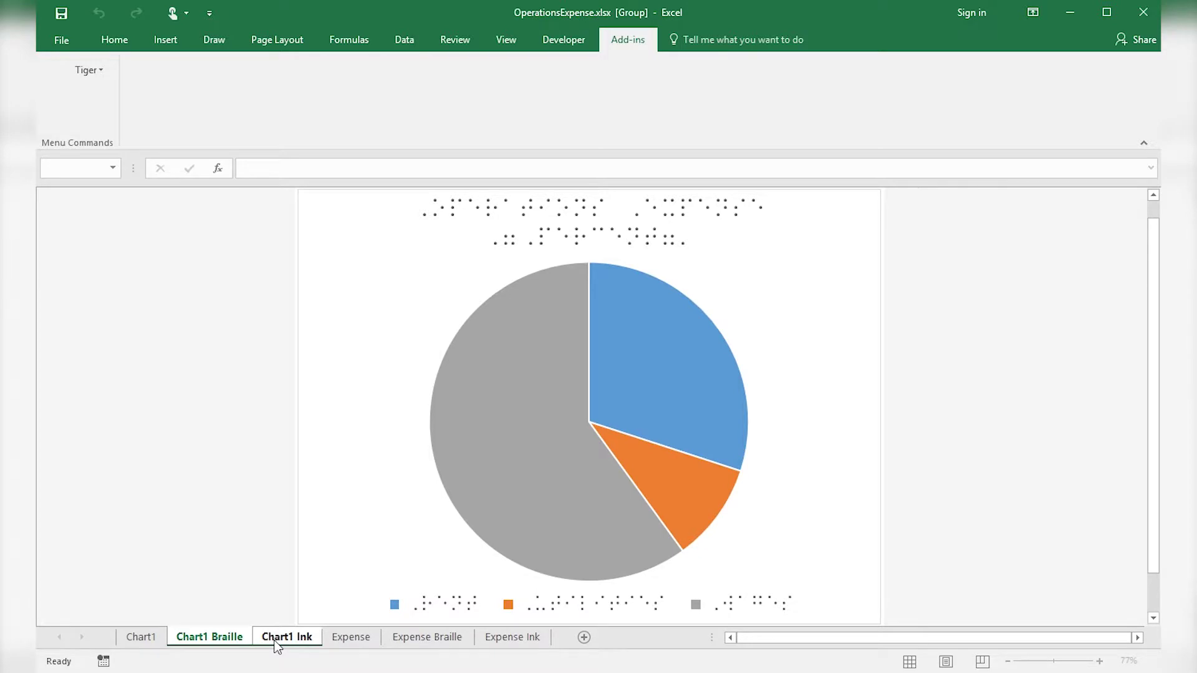
pyautogui.rightClick(277, 643)
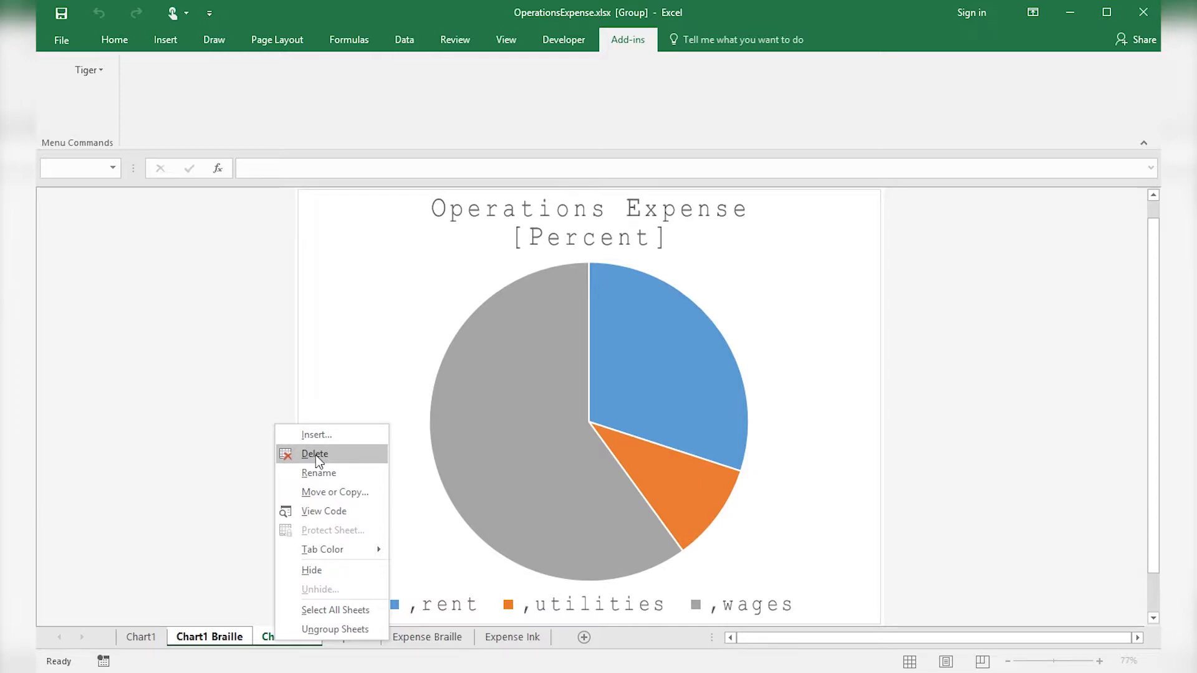
pyautogui.click(316, 454)
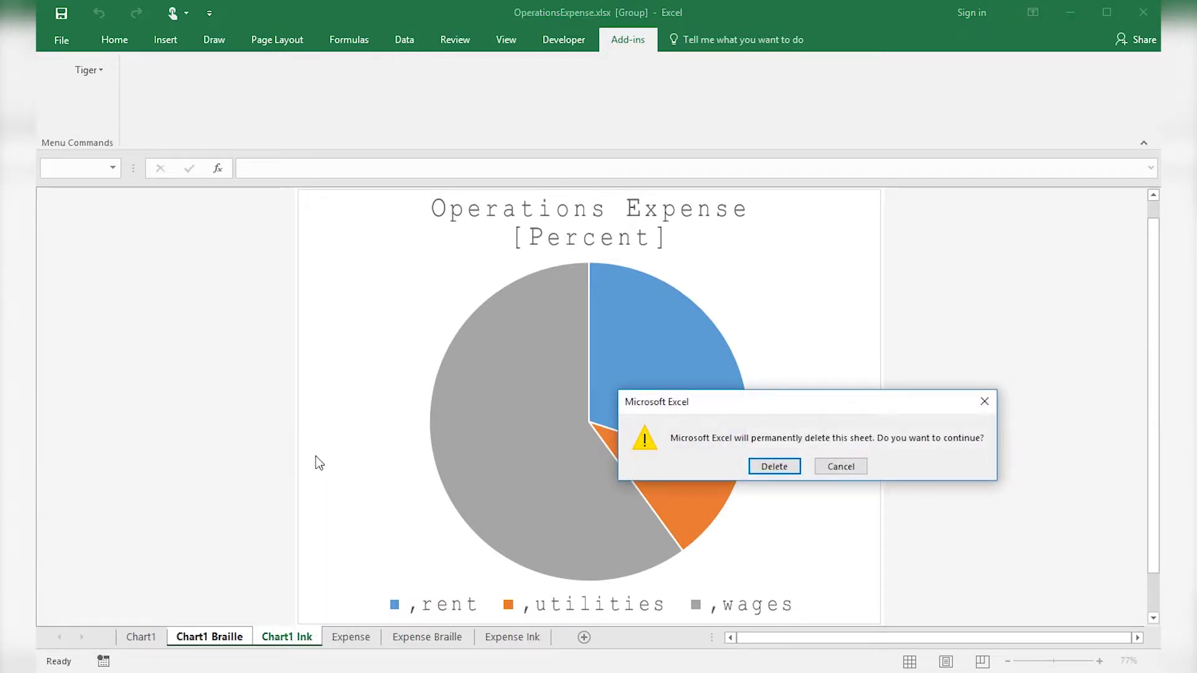
# - Confirm permanently deleting the Chart1 Braille and Chart1 Ink sheets and return to Chart1
pyautogui.click(775, 467)
pyautogui.hotkey('ctrl', 'pageup')
pyautogui.click(433, 476)
# - Add 30, 10 and 60 data labels to the pie and retranslate it with Tiger Translate Selection
pyautogui.rightClick(433, 476)
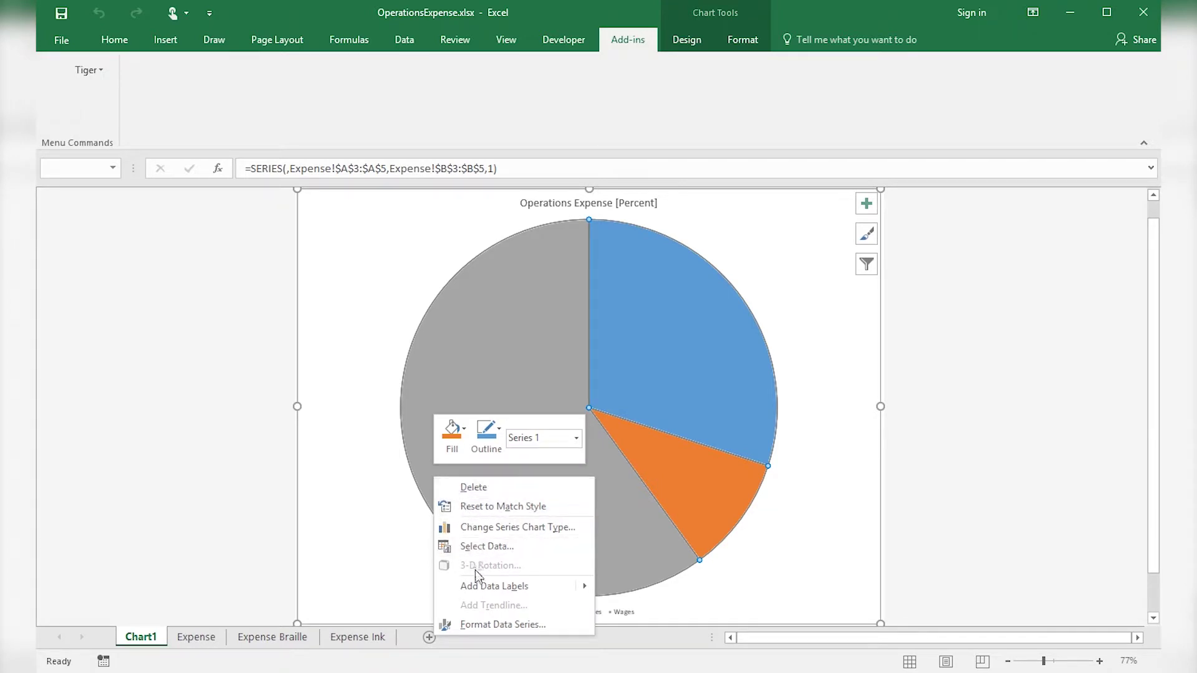
pyautogui.moveTo(480, 586)
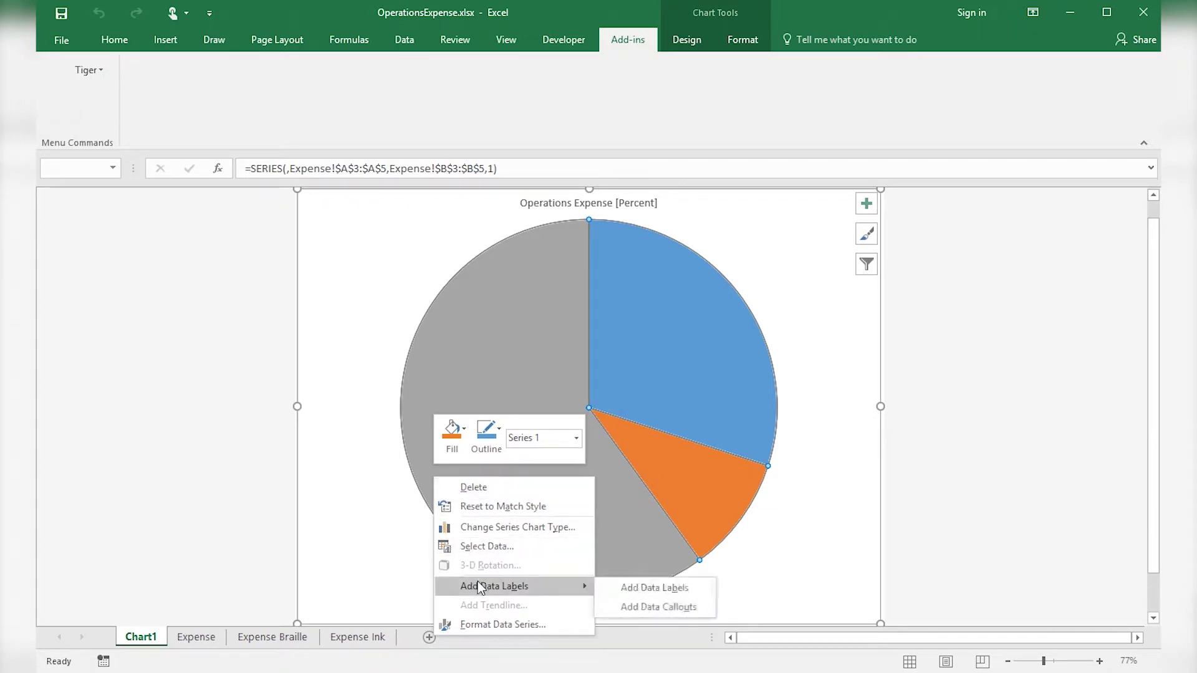
pyautogui.click(655, 588)
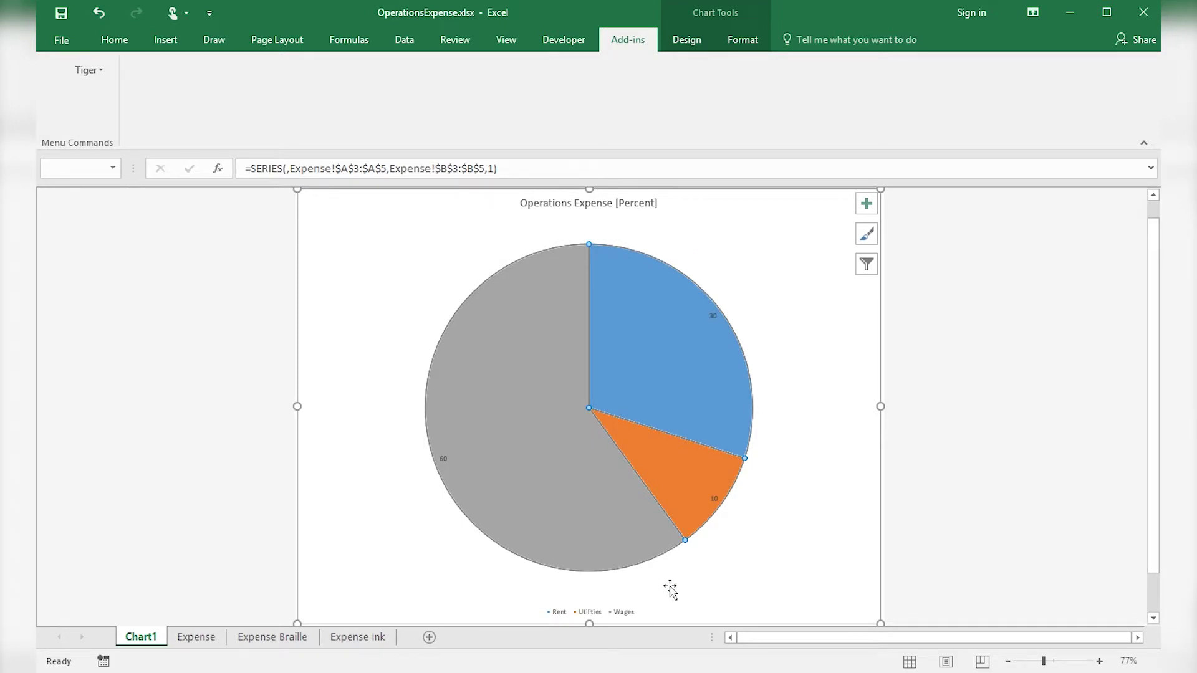
pyautogui.click(86, 71)
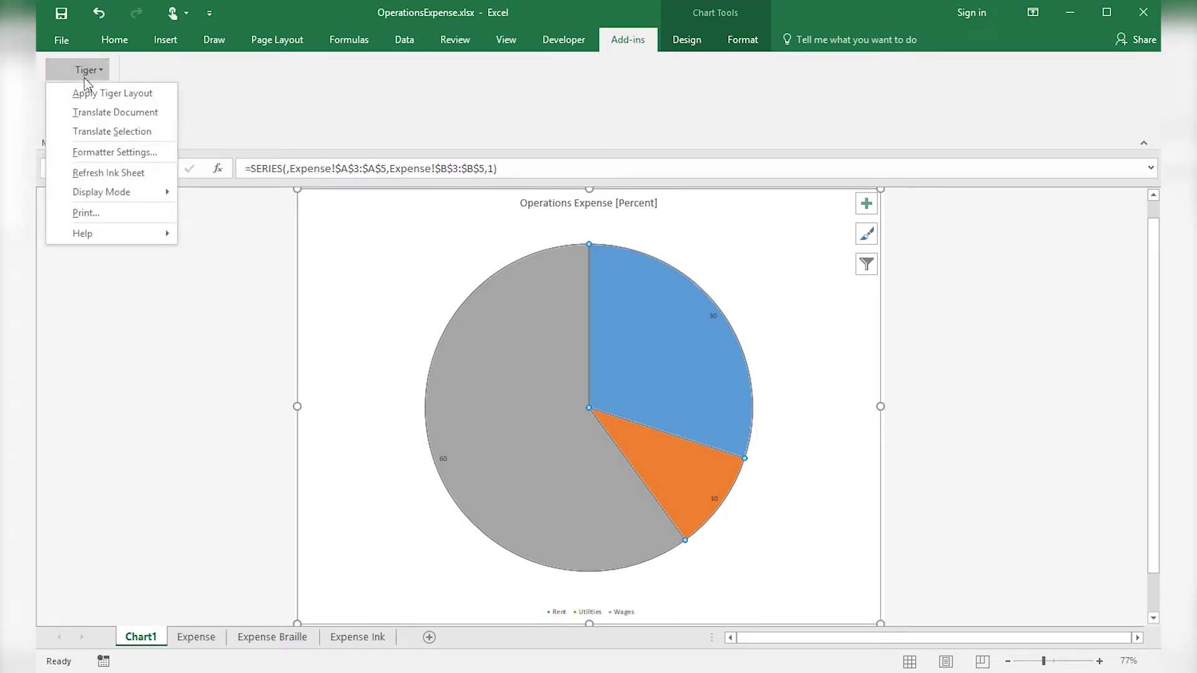
pyautogui.click(101, 131)
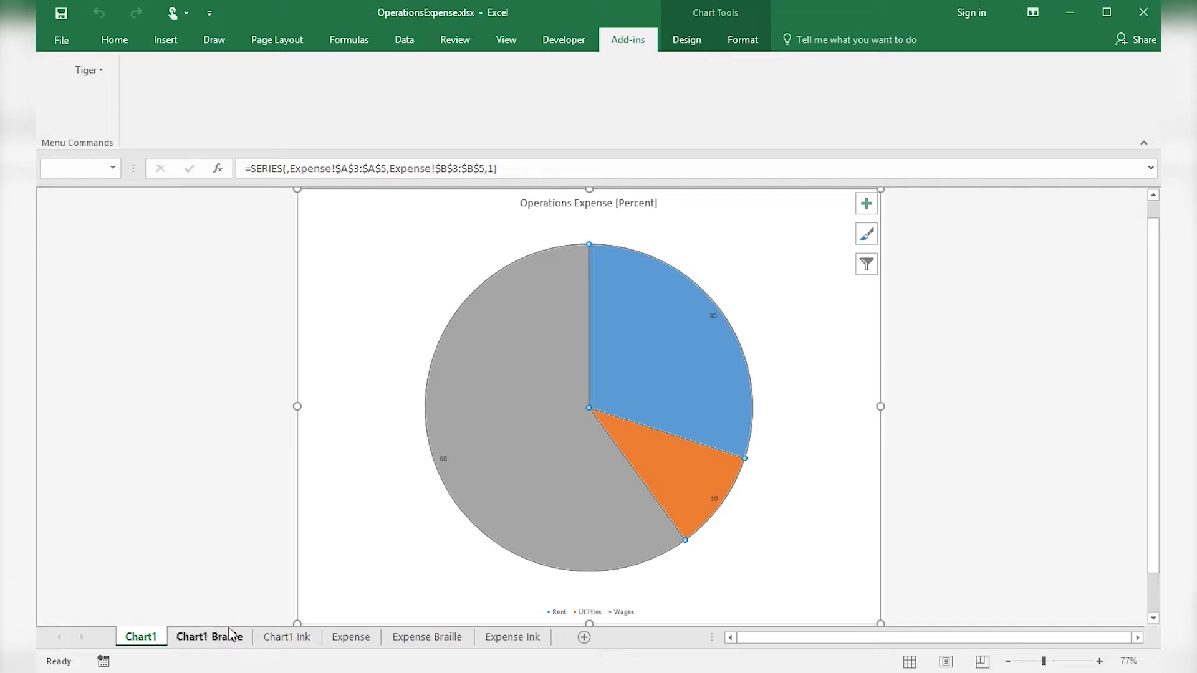
# - Compare the regenerated Chart1 Braille and Chart1 Ink sheets, ending on the braille chart's labelled slices
pyautogui.click(200, 640)
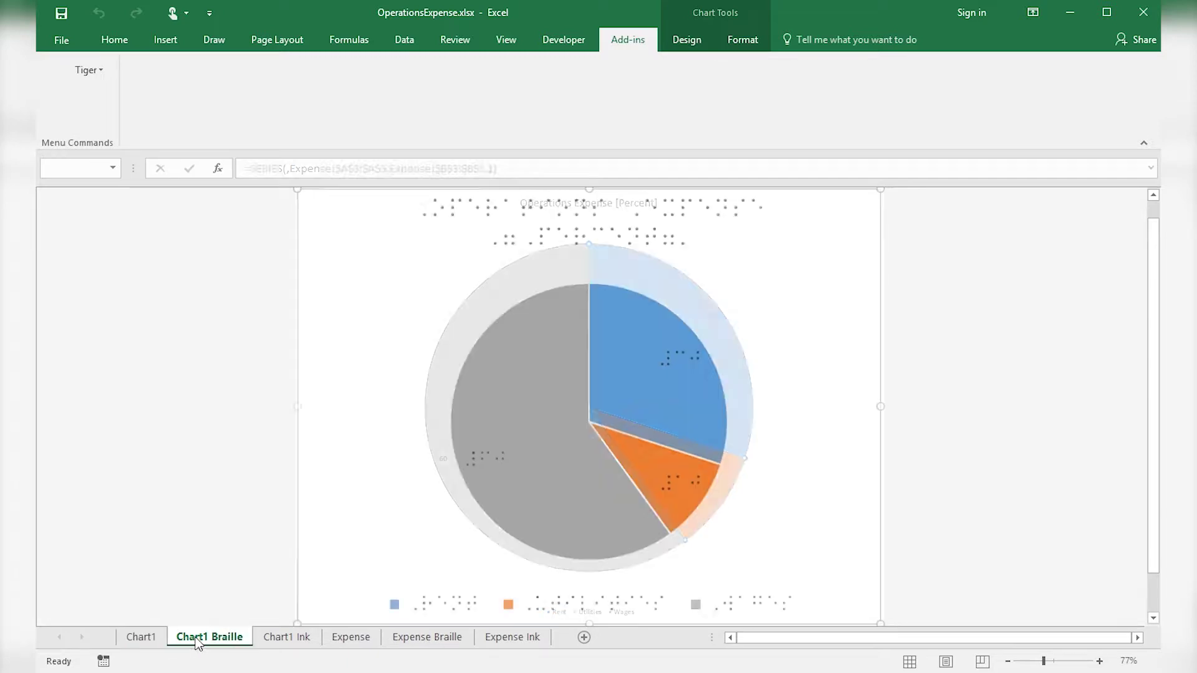
pyautogui.click(274, 639)
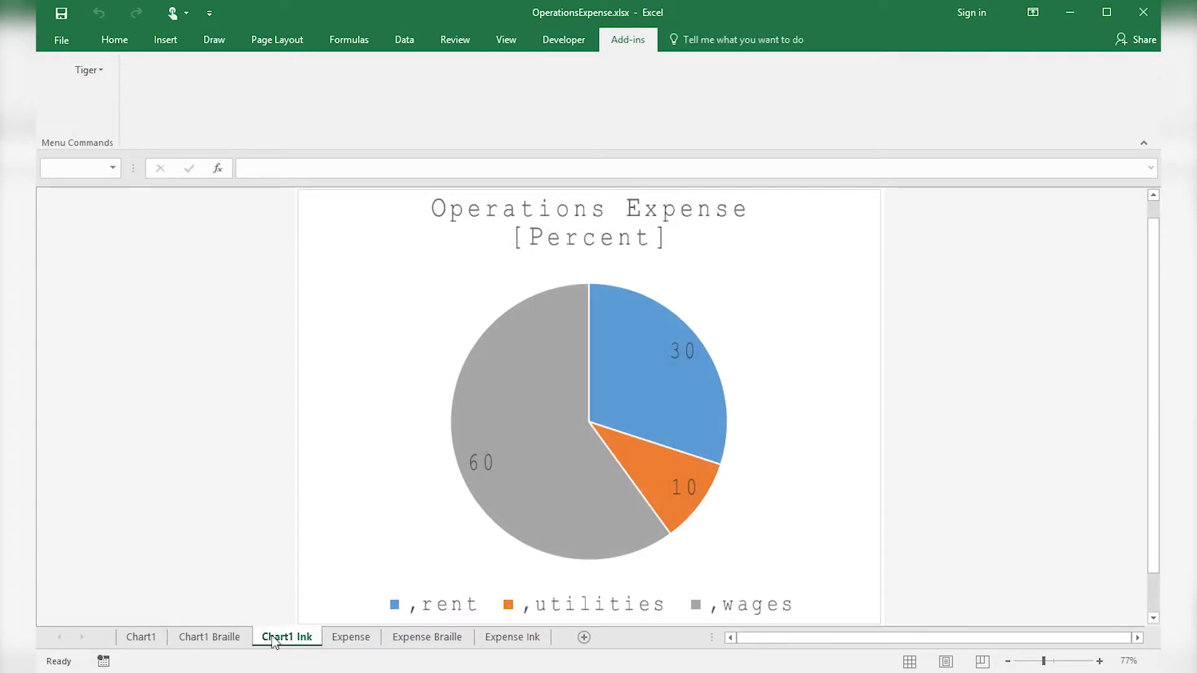
pyautogui.click(200, 637)
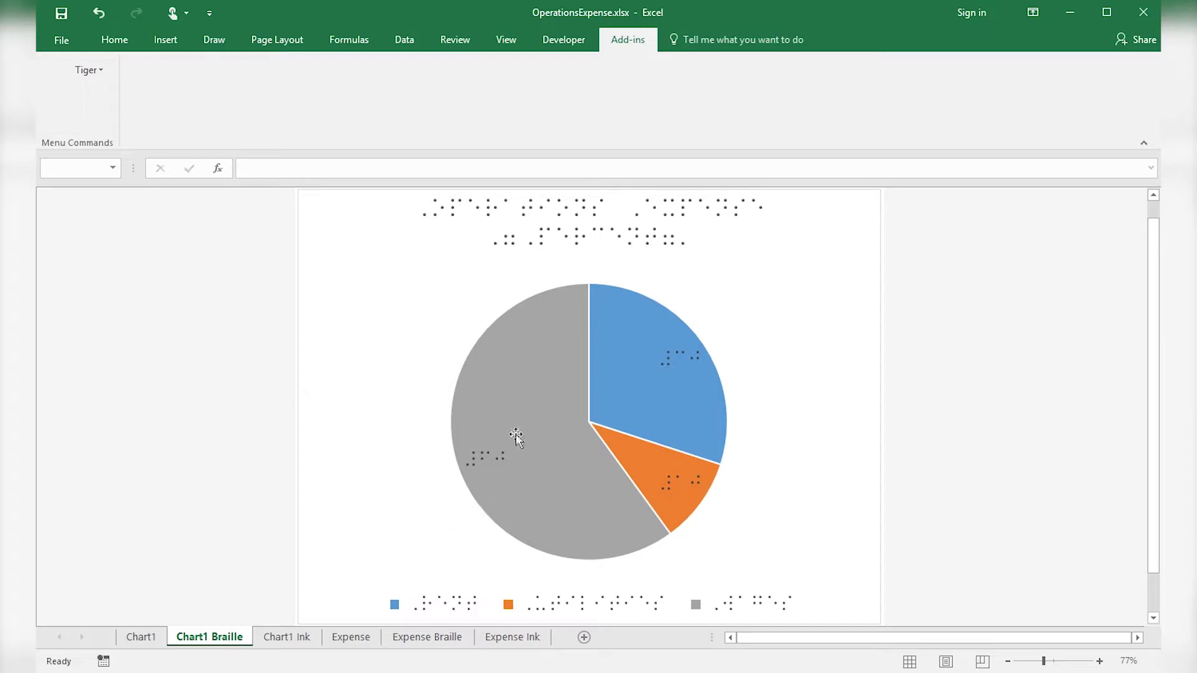
# - Move the pie chart's value labels to the Outside End position
pyautogui.click(693, 361)
pyautogui.rightClick(694, 364)
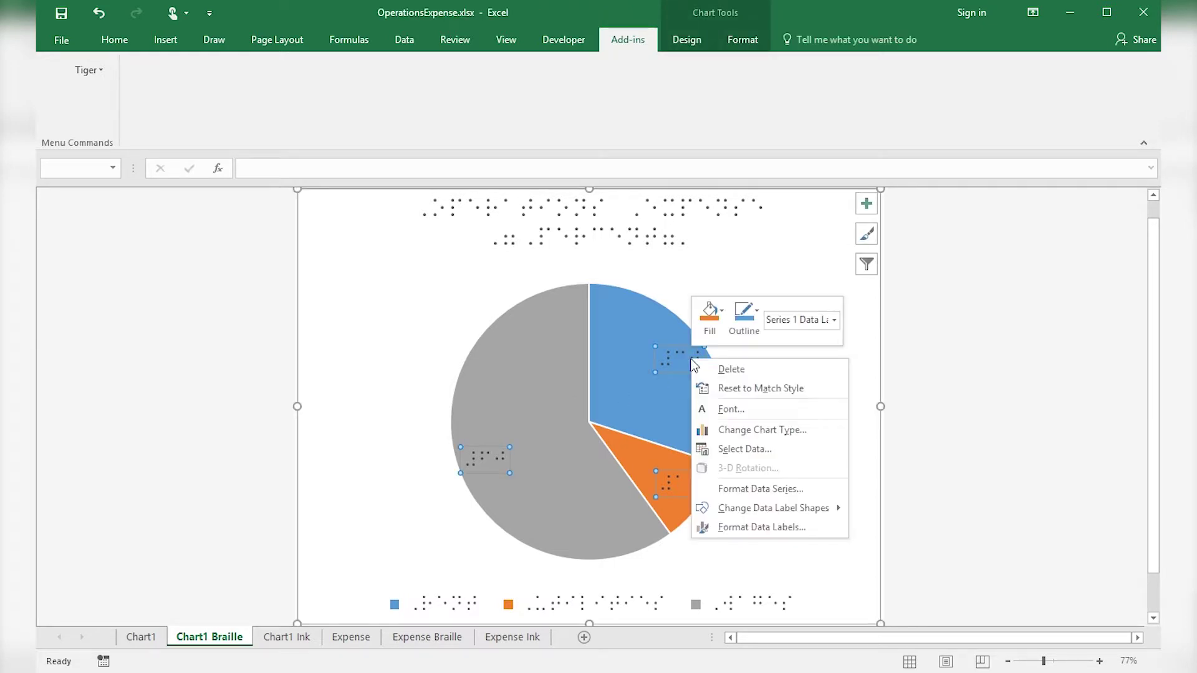
pyautogui.click(740, 528)
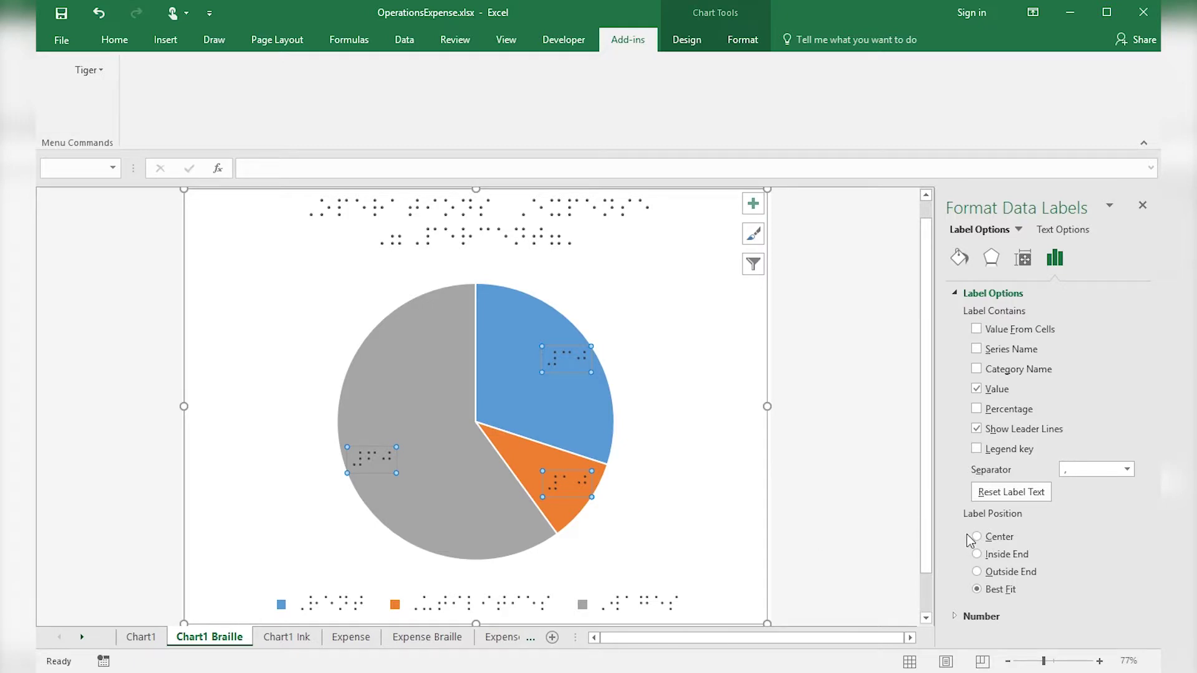
pyautogui.click(978, 573)
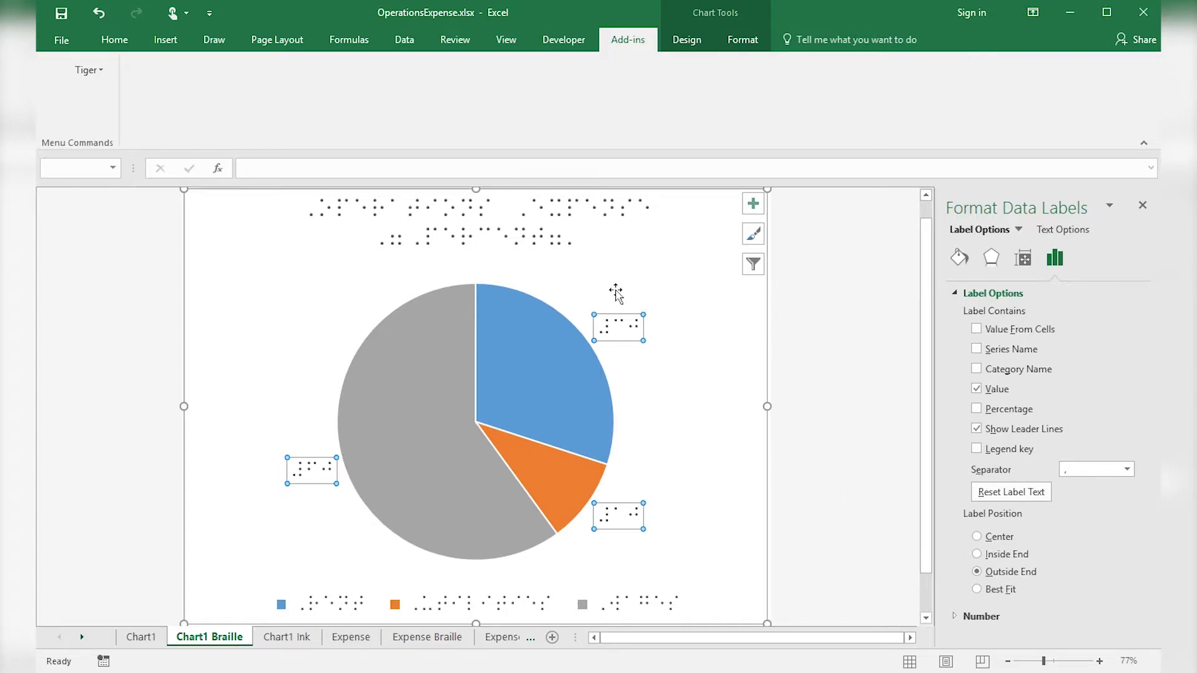
# - Set the legend position to Top, then switch to the Chart1 Ink sheet
pyautogui.click(531, 605)
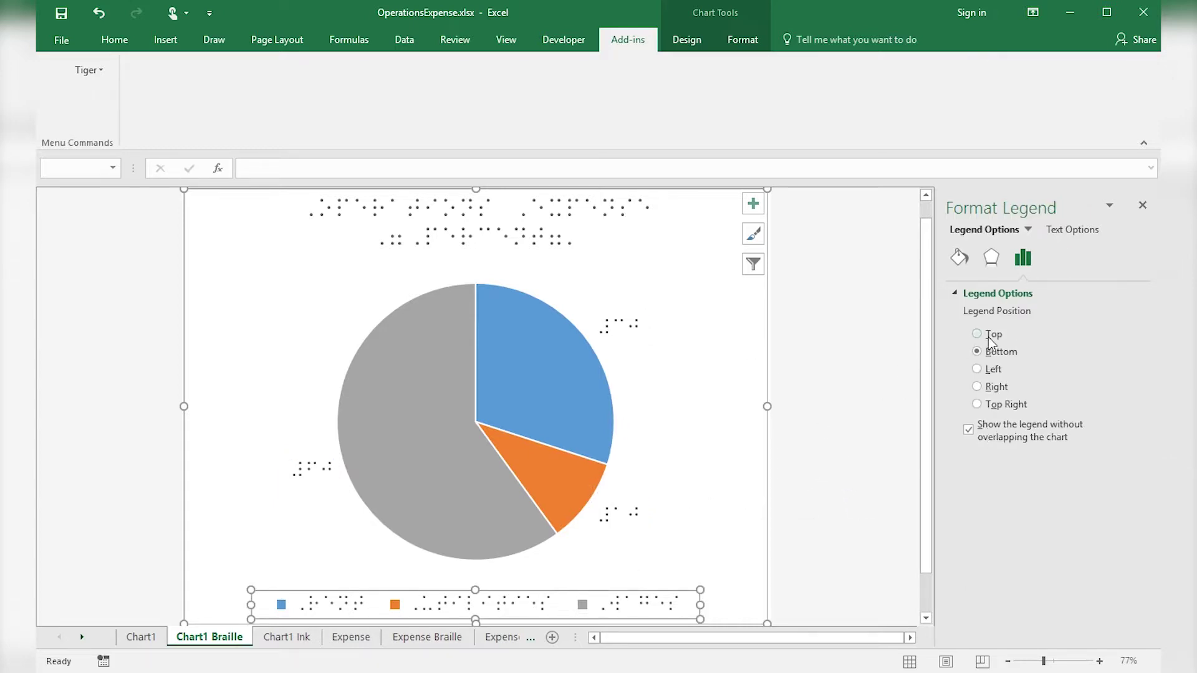
pyautogui.click(980, 334)
pyautogui.click(860, 381)
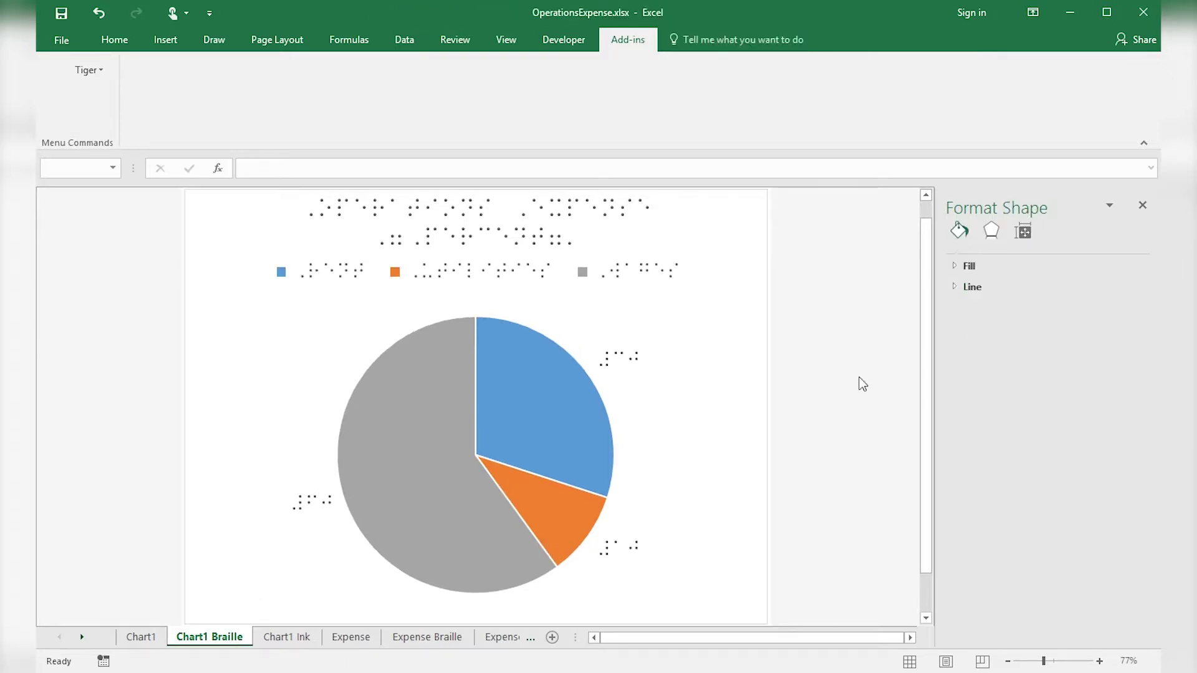
pyautogui.click(310, 646)
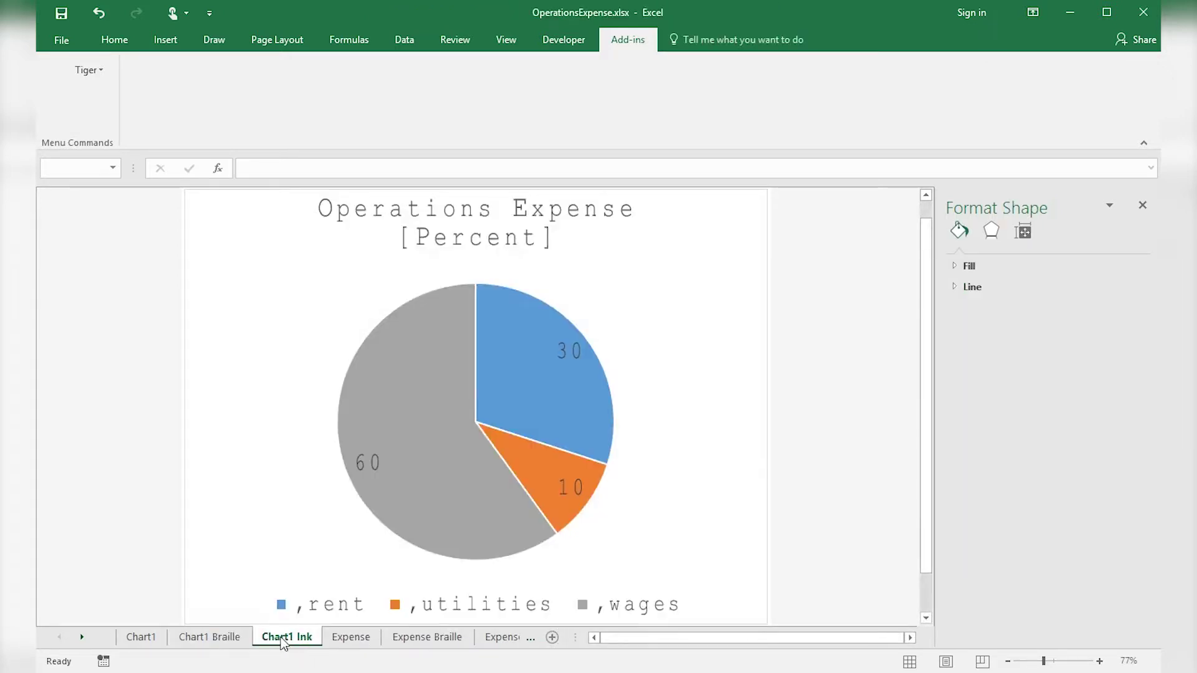
# - Switch between the Chart1 Braille and Chart1 Ink sheets, ending on Chart1 Braille
pyautogui.click(223, 646)
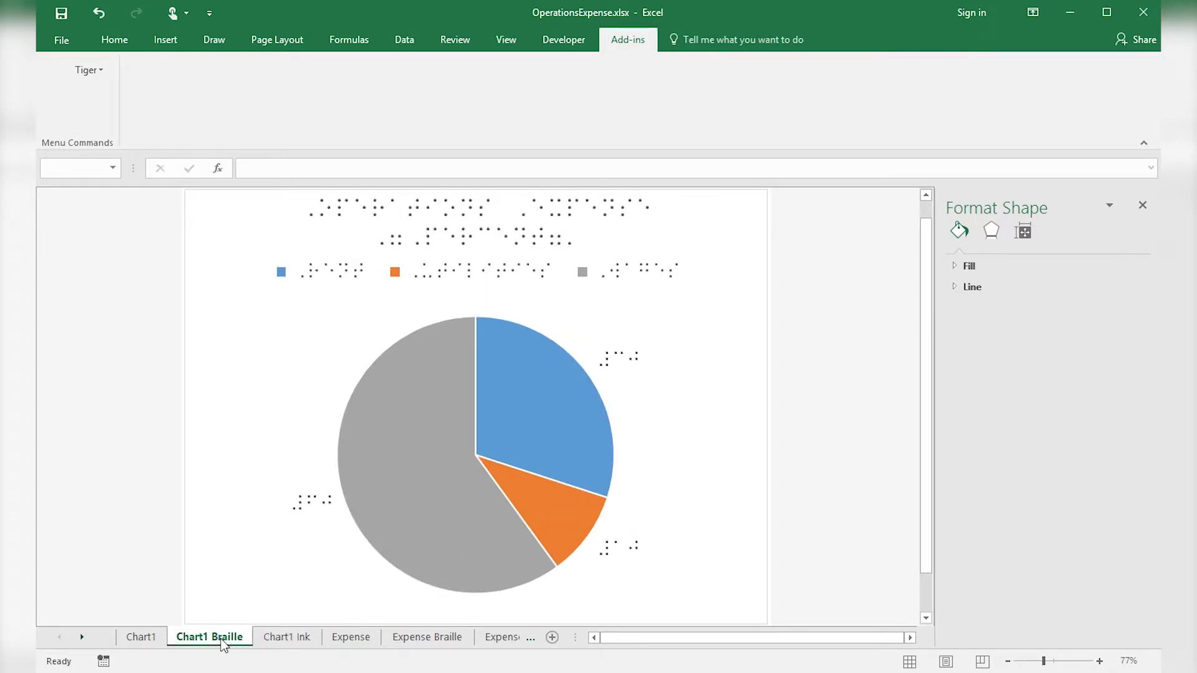
pyautogui.click(269, 639)
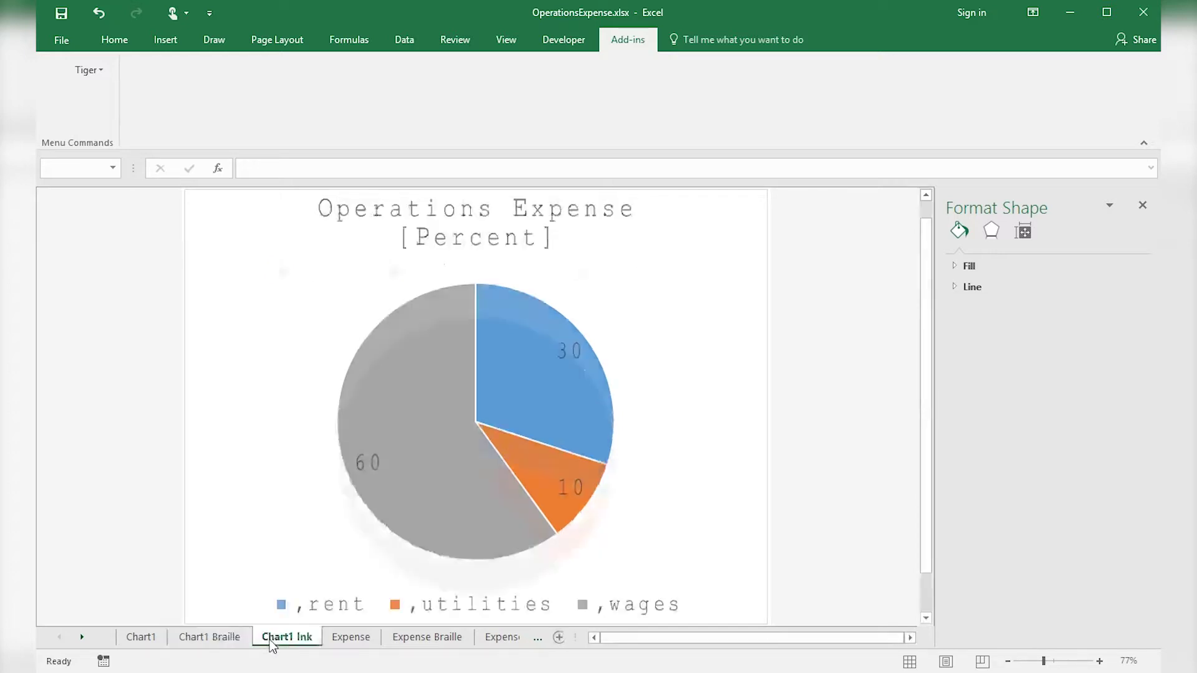
pyautogui.click(210, 639)
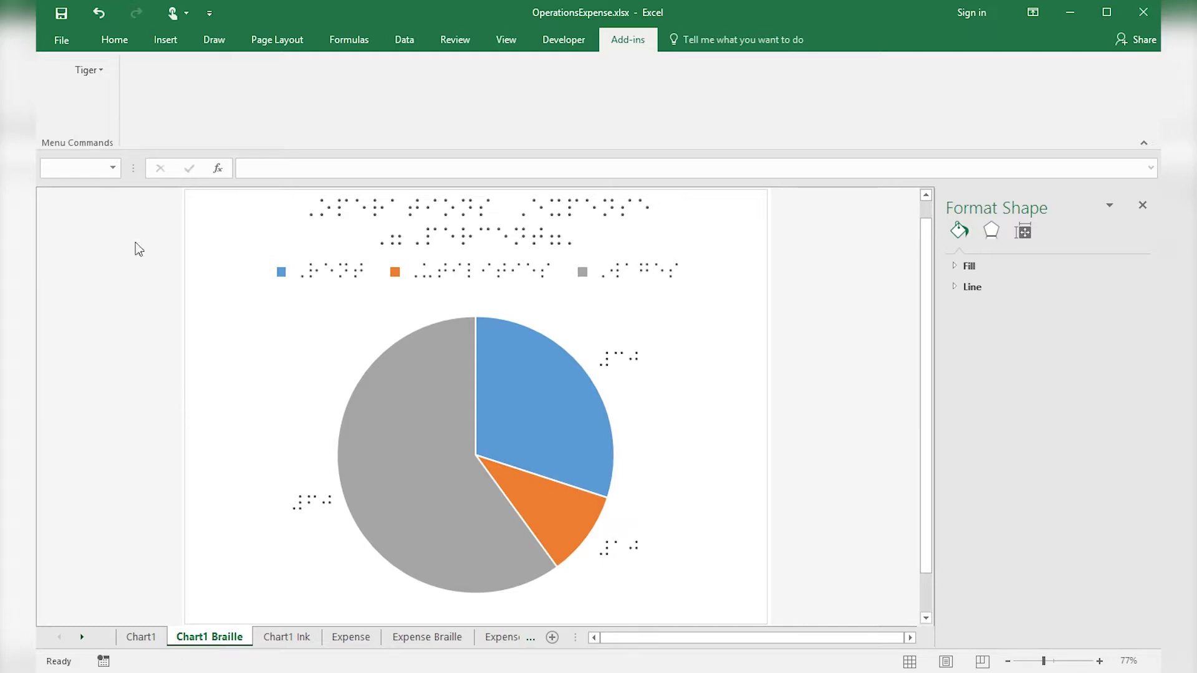
# - Run Tiger's Refresh Ink Sheet and check the Chart1 Braille and Chart1 Ink charts
pyautogui.click(81, 73)
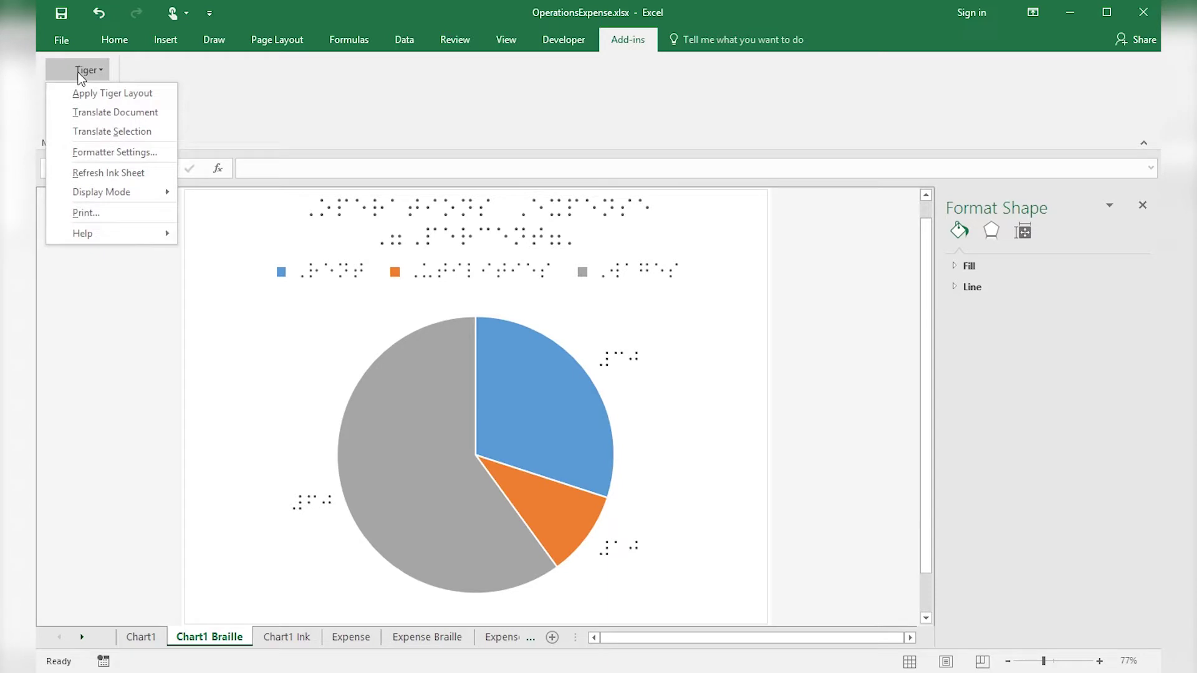
pyautogui.click(98, 175)
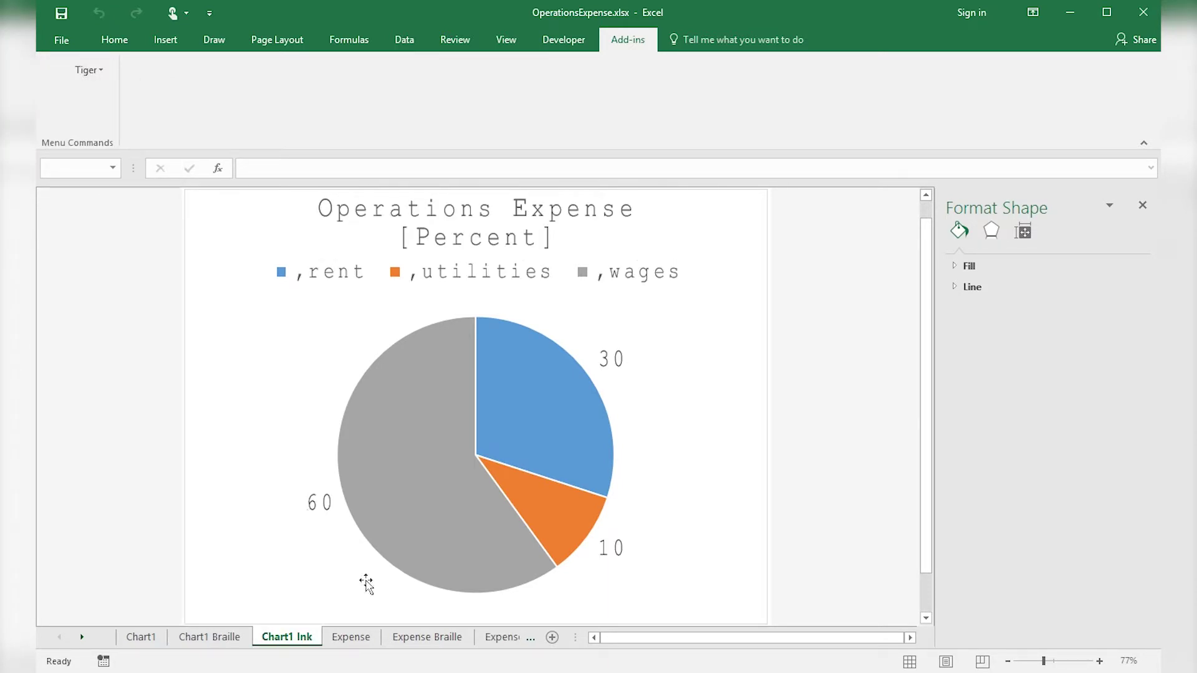
pyautogui.click(241, 640)
pyautogui.click(259, 640)
# - Go back to the Chart1 Braille sheet and look over its wages slice
pyautogui.click(209, 649)
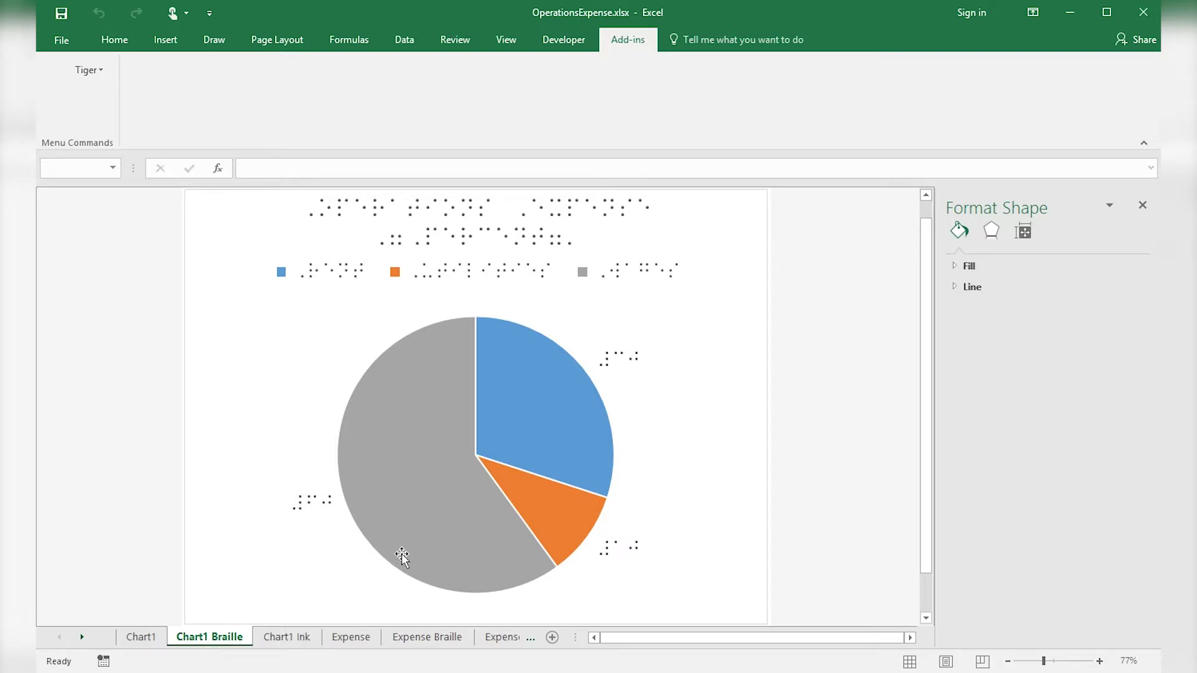
pyautogui.moveTo(401, 553)
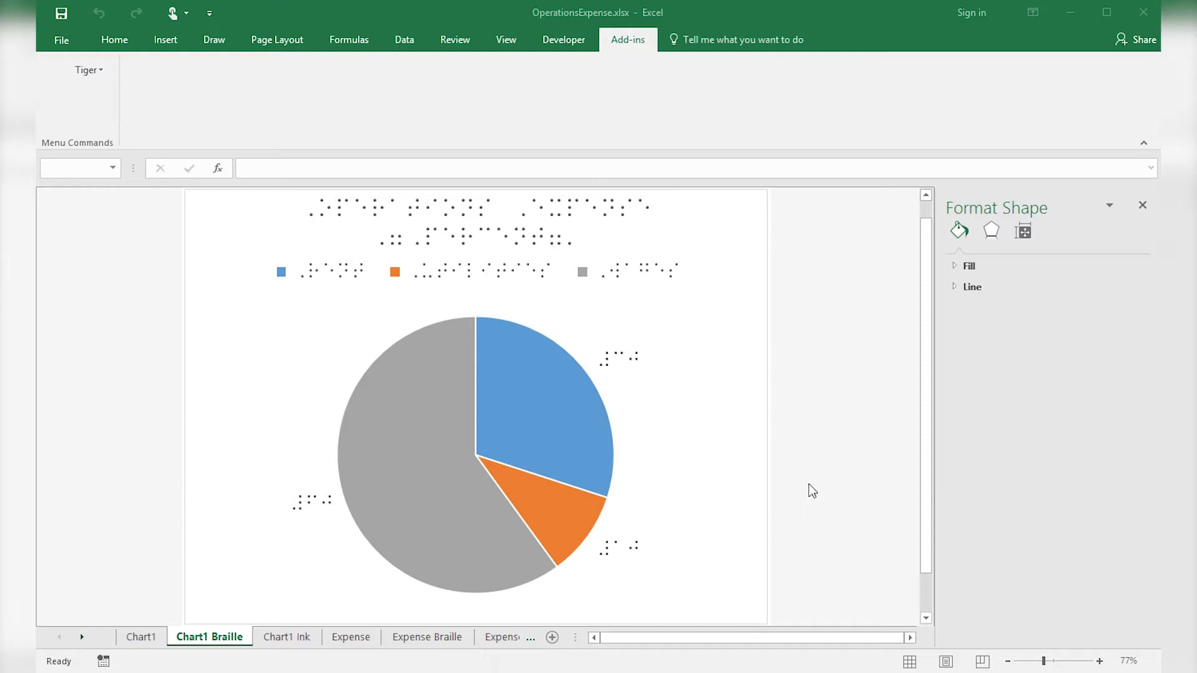
# - Open Tiger print settings and try the Selection, Entire workbook and Active sheets scopes
pyautogui.click(90, 71)
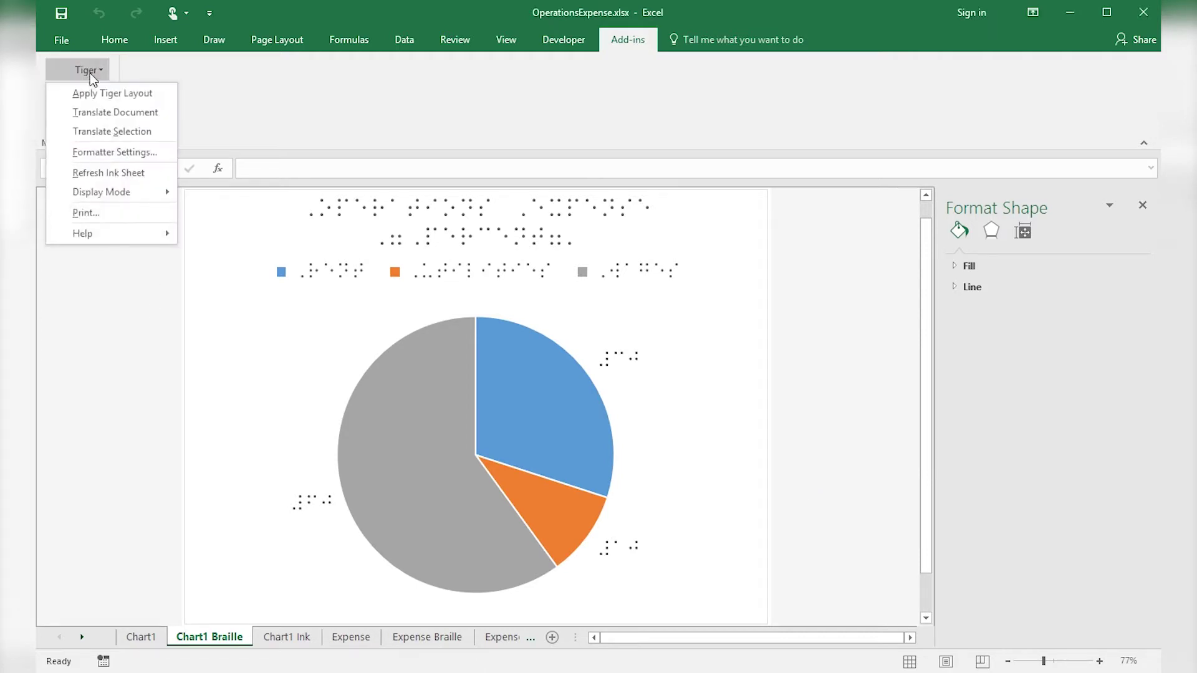
pyautogui.click(97, 213)
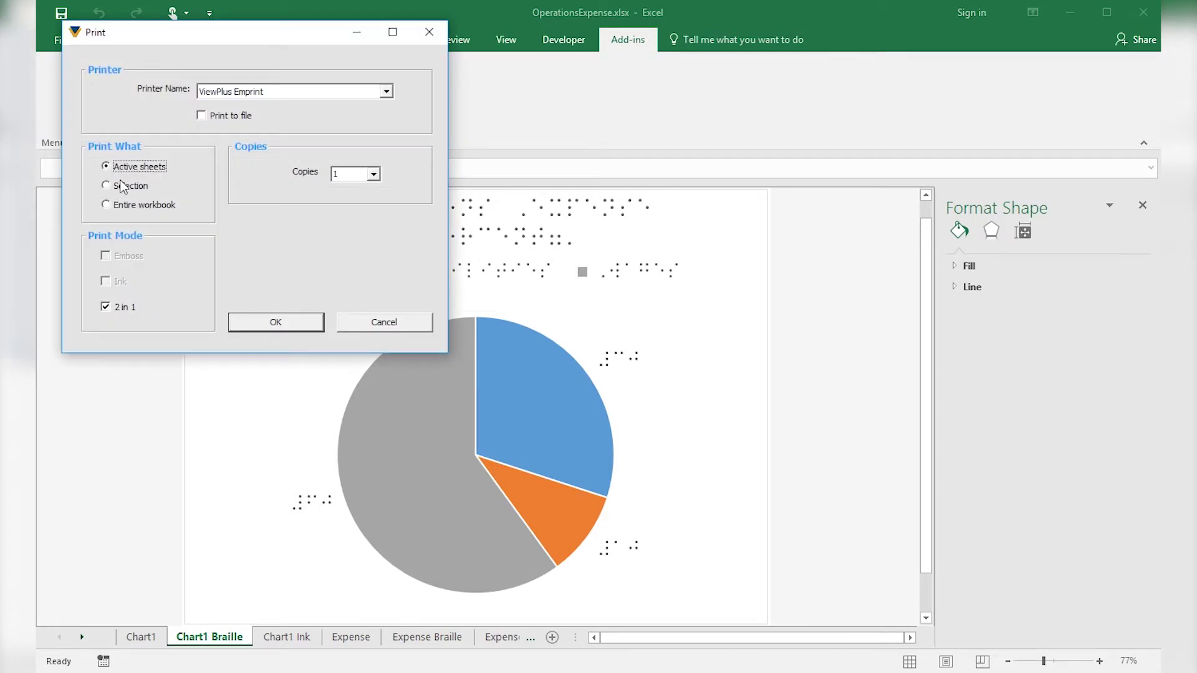
pyautogui.click(123, 188)
pyautogui.click(110, 204)
pyautogui.click(116, 169)
pyautogui.press('Down')
pyautogui.press('Down')
# - Cancel the print settings and review the Expense and Expense Braille sheets
pyautogui.click(353, 323)
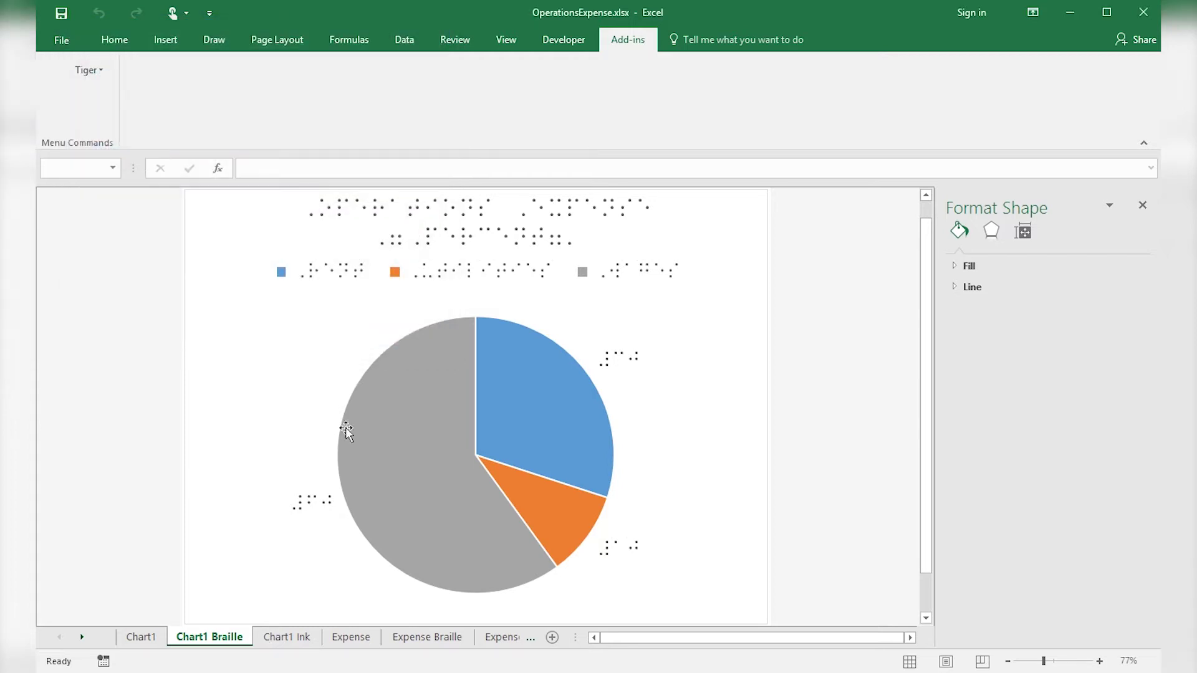
pyautogui.click(346, 640)
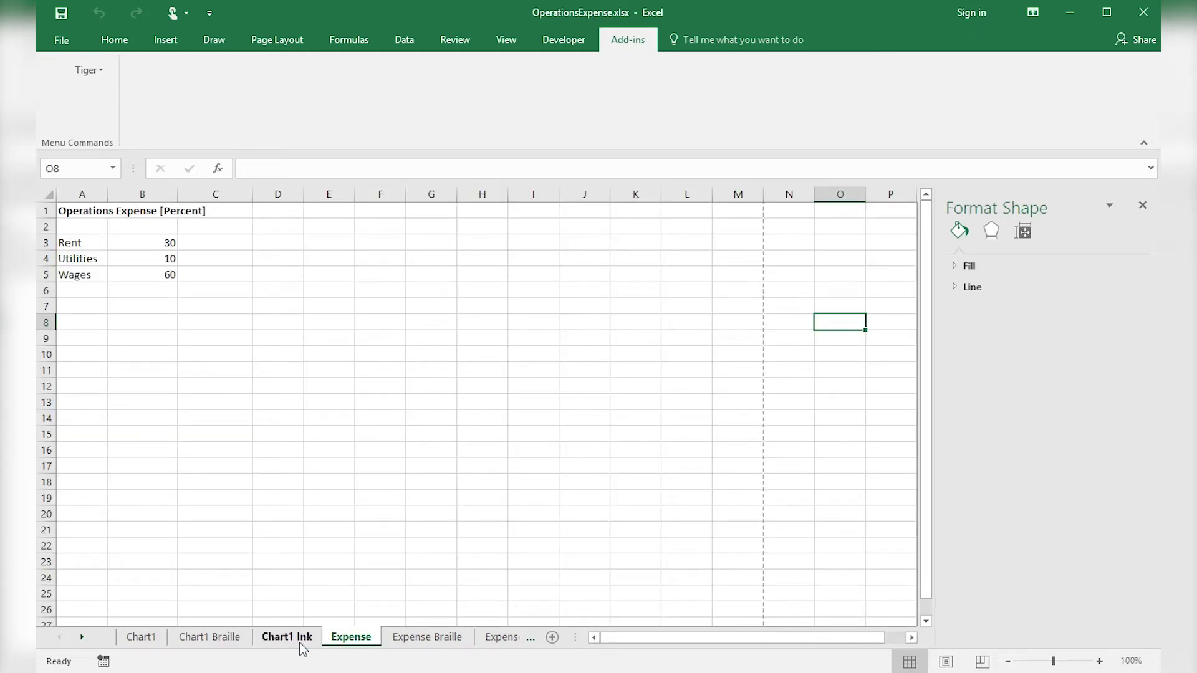
pyautogui.click(418, 643)
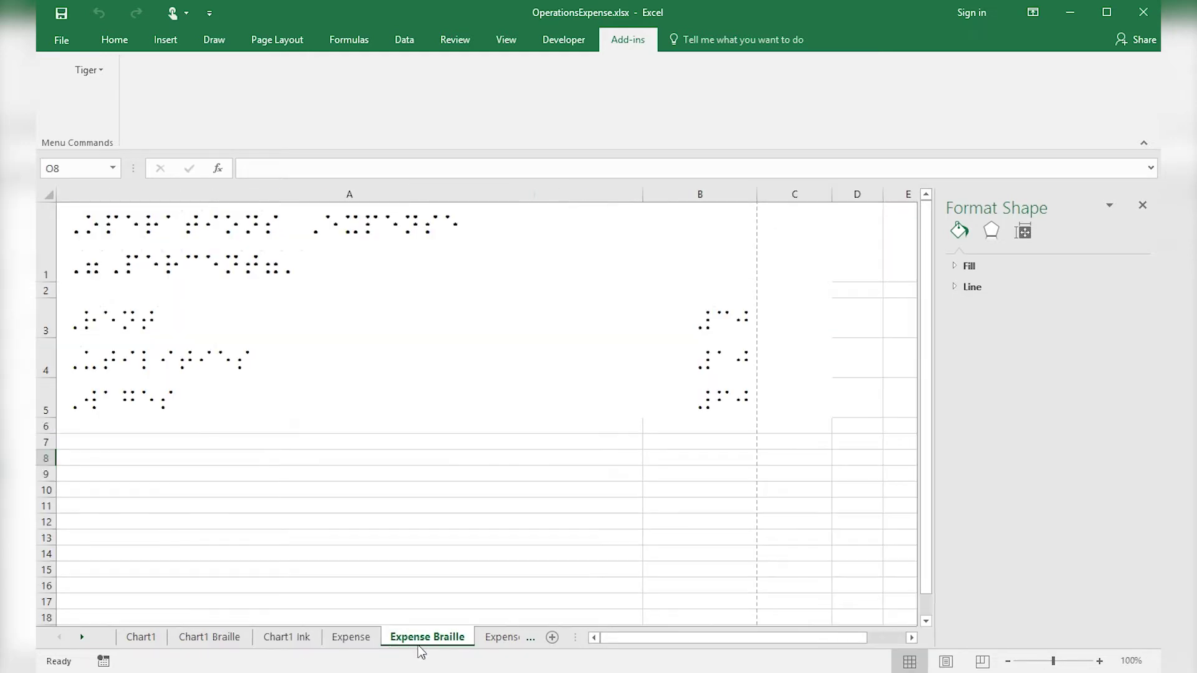
# - Group the Chart1 Braille and Chart1 Ink sheets together
pyautogui.click(222, 641)
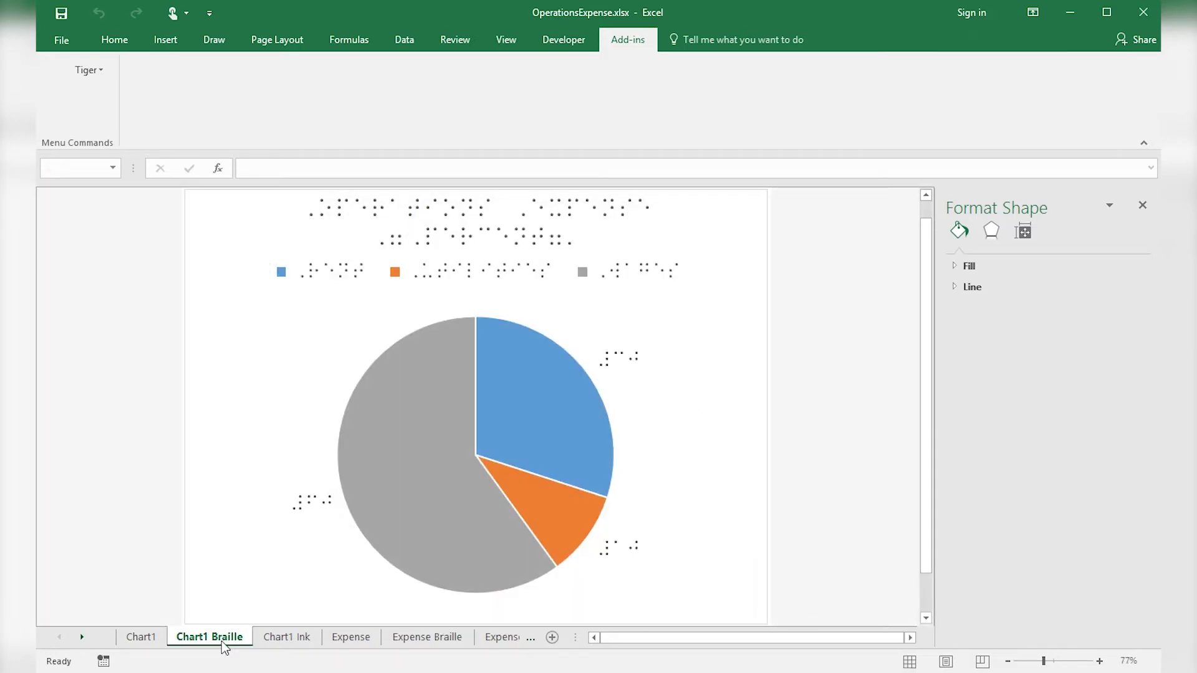
pyautogui.keyDown('ctrl'); pyautogui.click(276, 642); pyautogui.keyUp('ctrl')
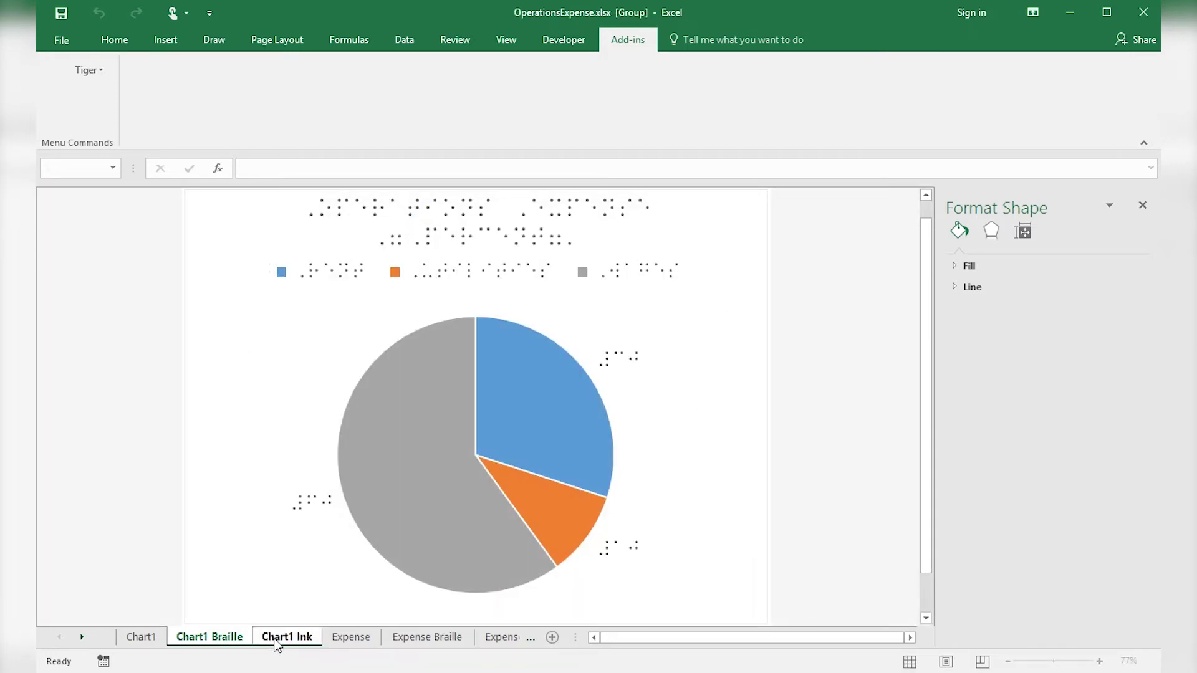
pyautogui.moveTo(276, 642)
pyautogui.mouseDown()
pyautogui.moveTo(330, 531)
pyautogui.moveTo(515, 502)
pyautogui.moveTo(404, 443)
pyautogui.moveTo(377, 572)
pyautogui.moveTo(355, 559)
pyautogui.moveTo(105, 99)
pyautogui.mouseUp()
pyautogui.click(88, 70)
# - Print the grouped chart sheets to the ViewPlus Emprint from Tiger's print settings
pyautogui.click(79, 212)
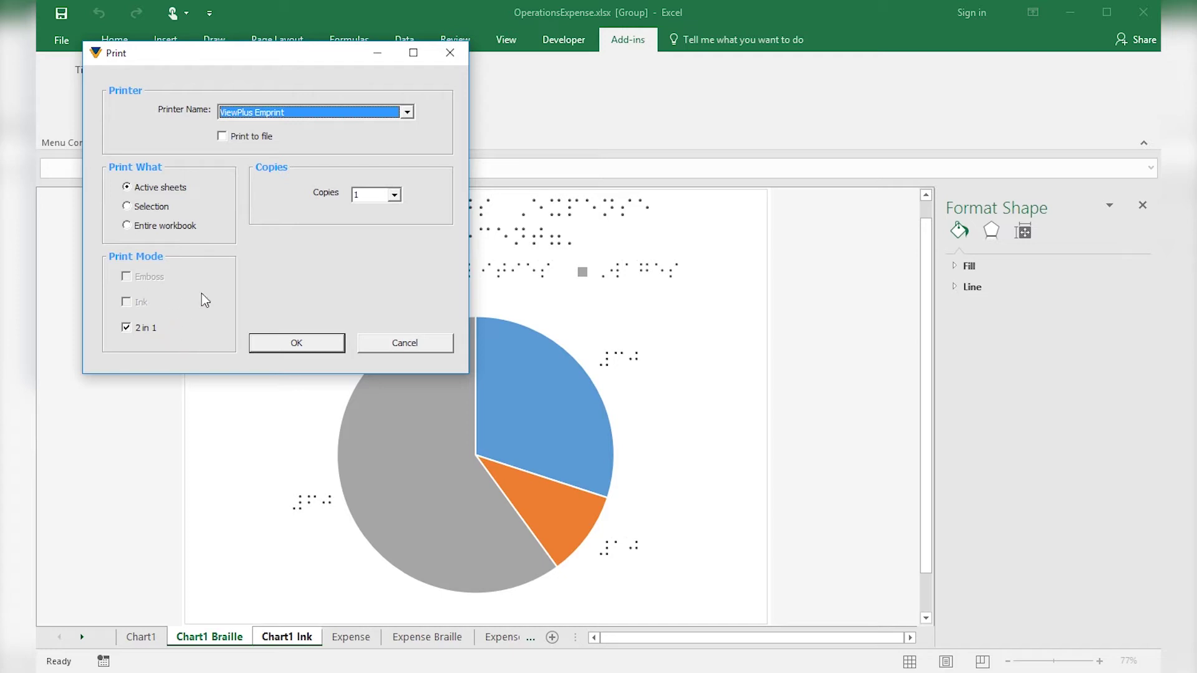
pyautogui.click(294, 343)
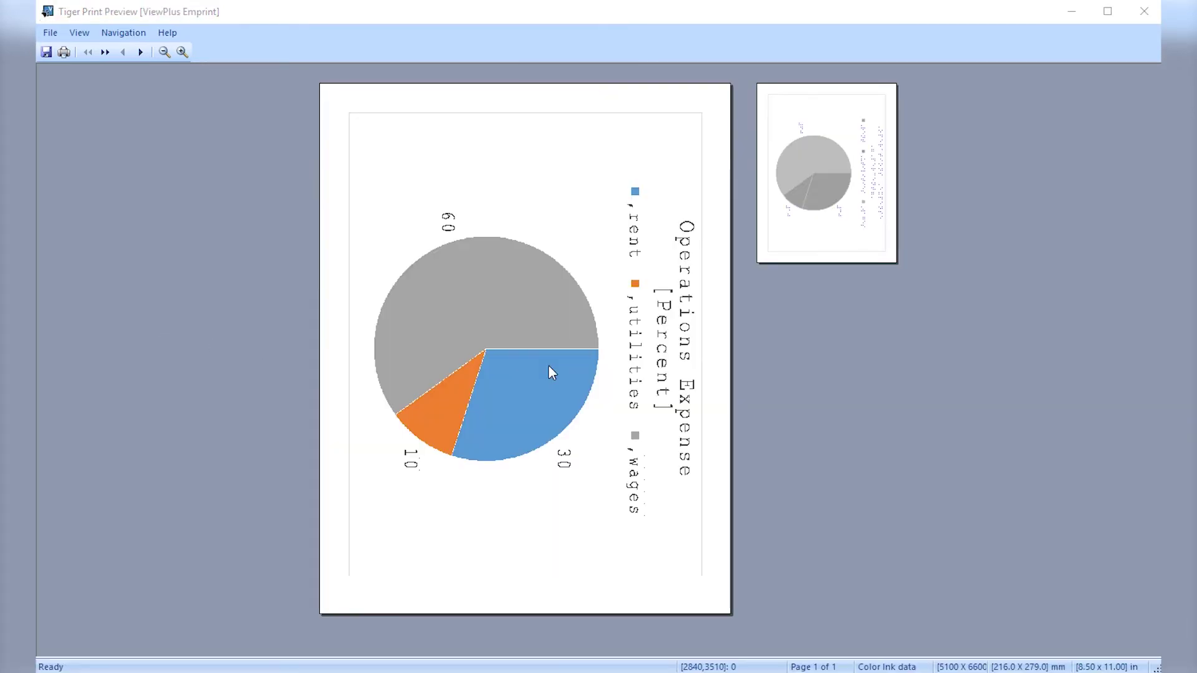
# - Compare the embossed braille and colour ink pages, then overlay them in Combined View
pyautogui.click(820, 234)
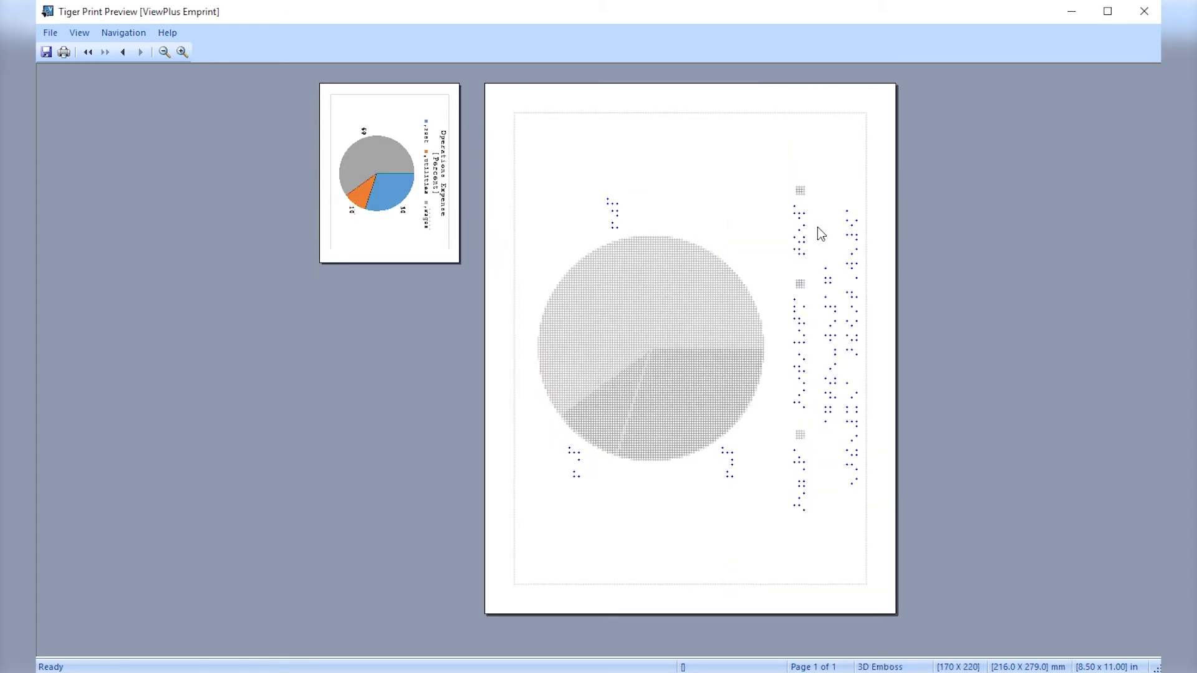
pyautogui.click(385, 212)
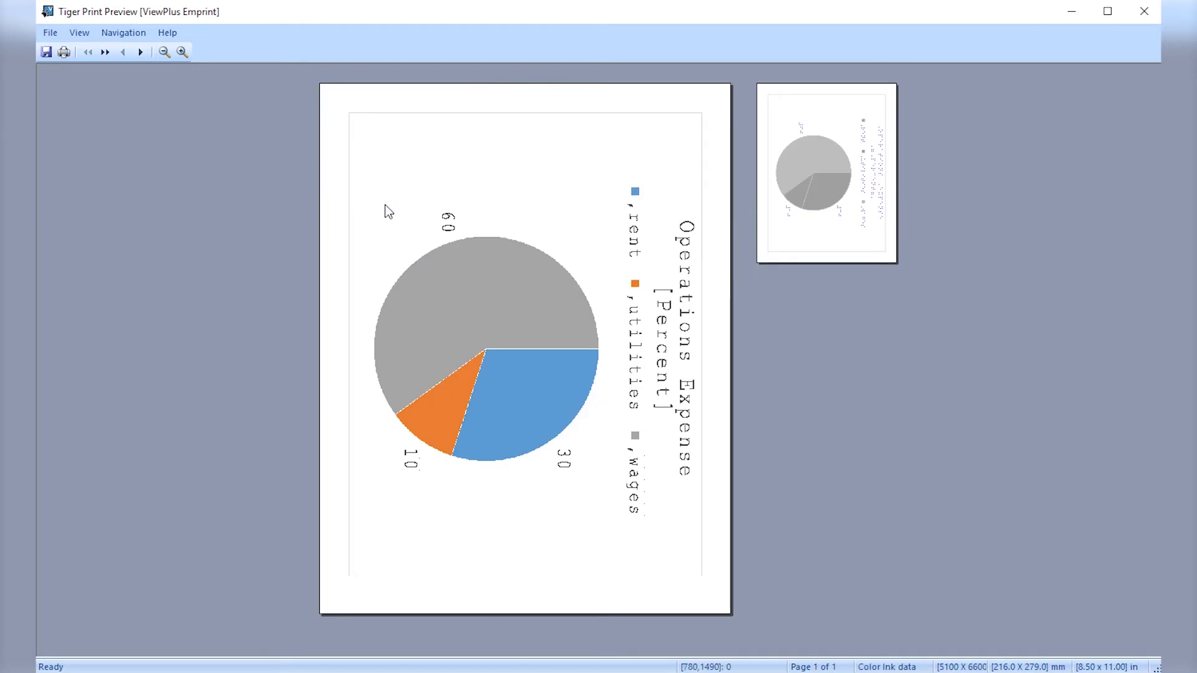
pyautogui.click(79, 32)
pyautogui.click(96, 122)
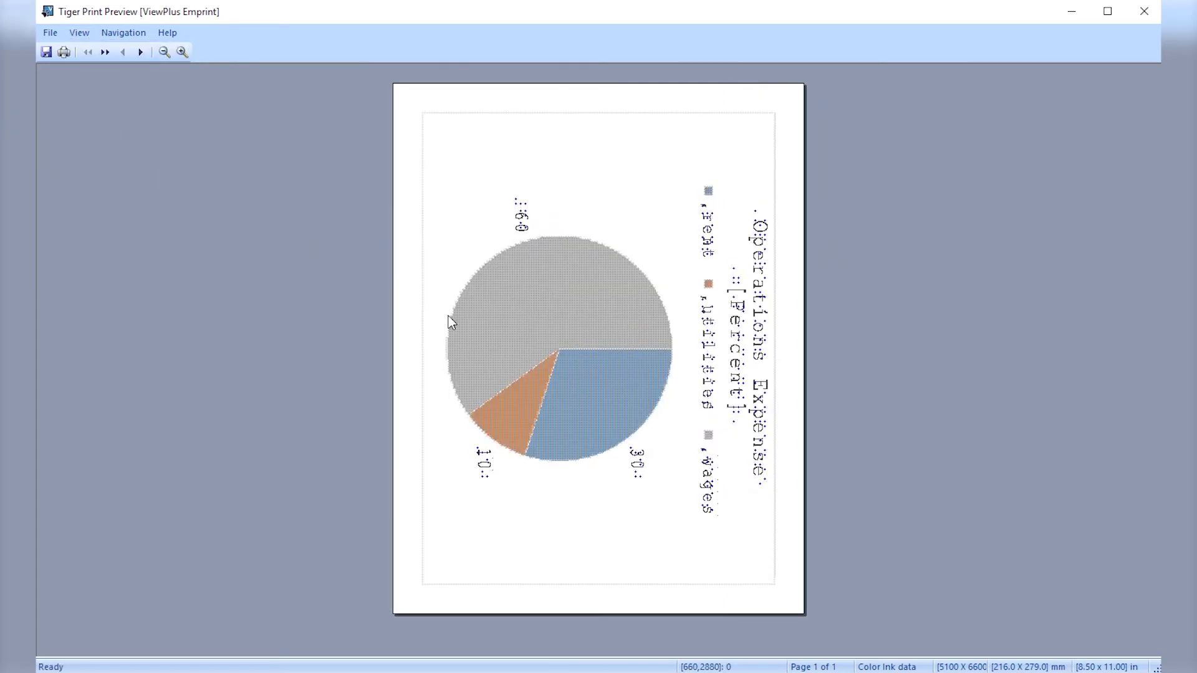
# - Turn Combined View off, make the braille page the main view, and close the preview
pyautogui.click(86, 37)
pyautogui.click(108, 121)
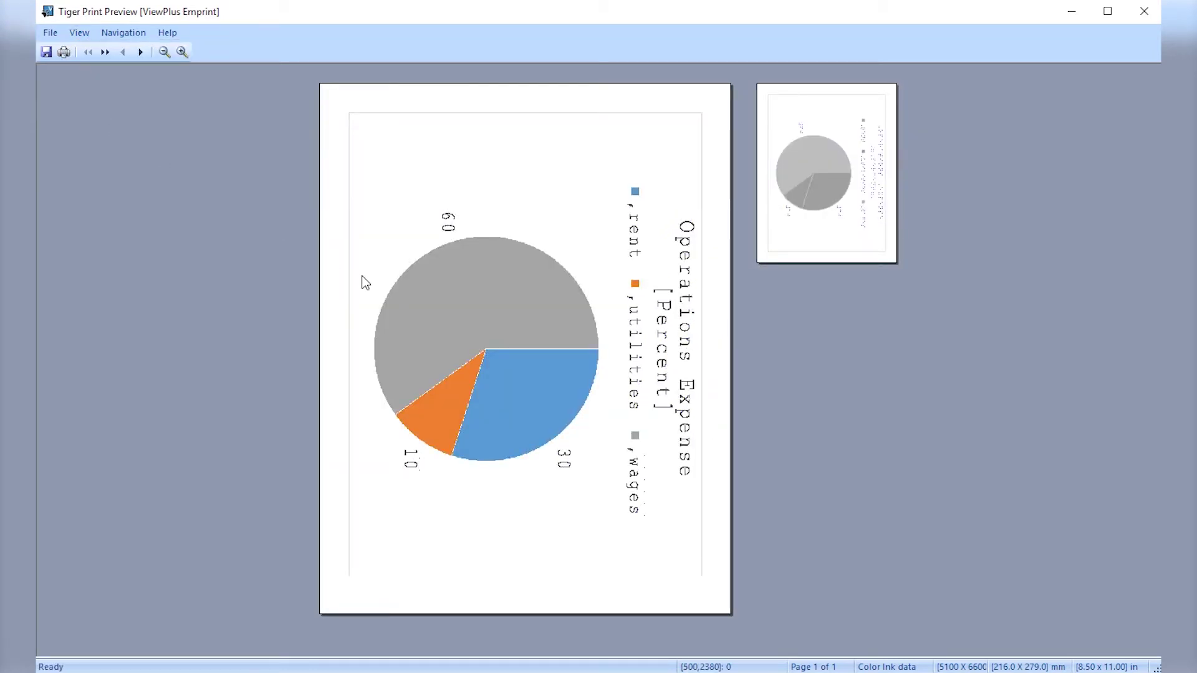
pyautogui.click(783, 215)
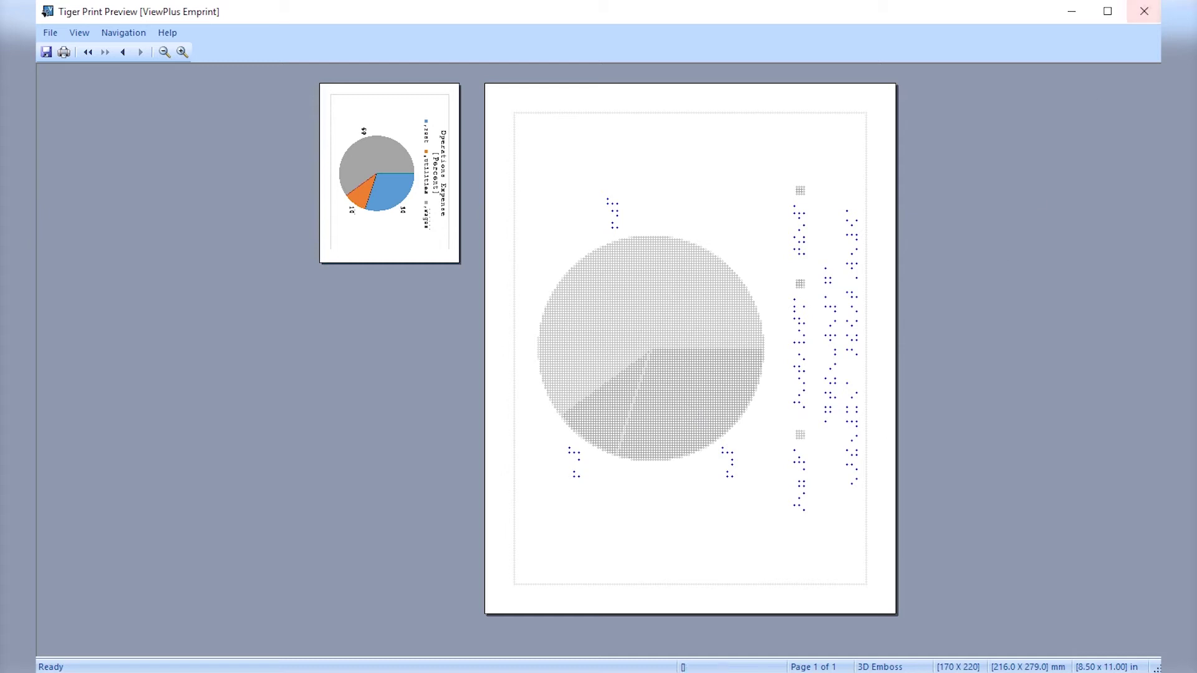
pyautogui.click(1146, 11)
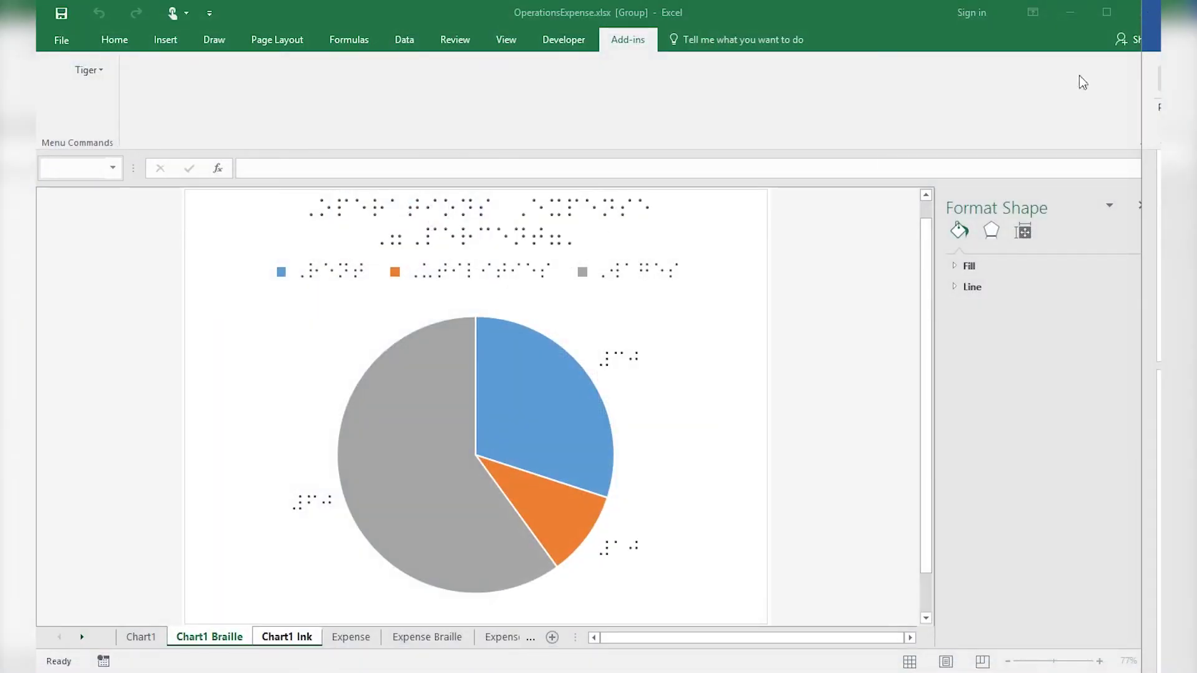
# - Apply the grey monochromatic colour scheme to the pie chart series
pyautogui.click(525, 384)
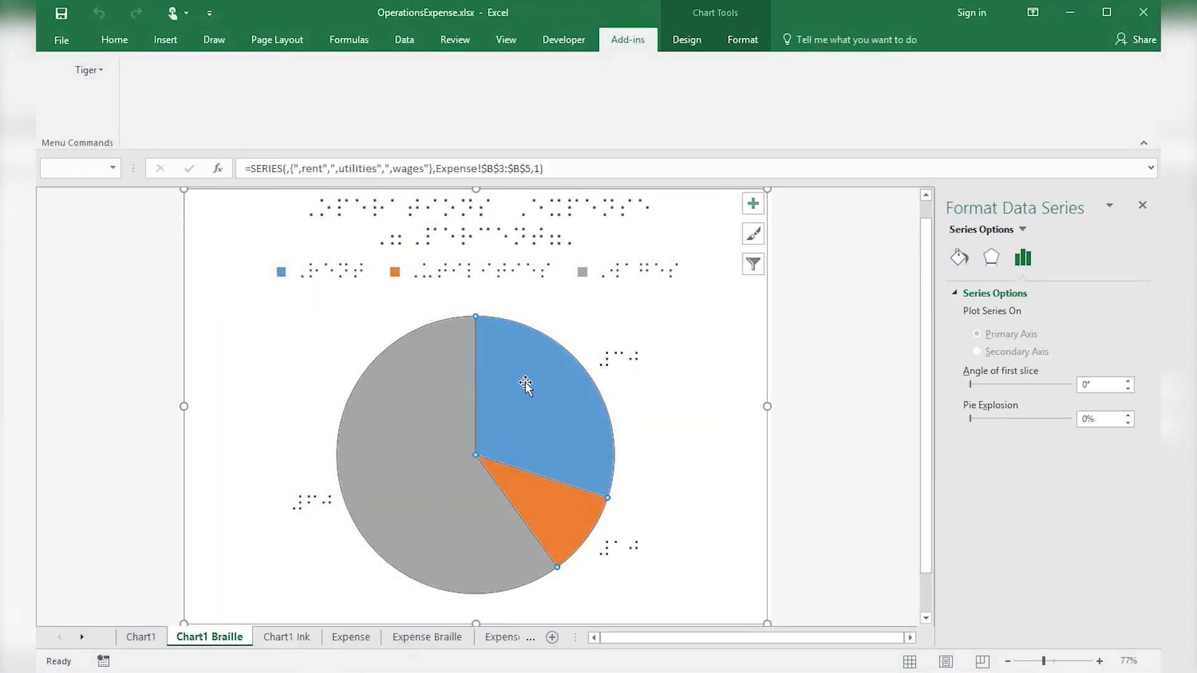
pyautogui.click(698, 50)
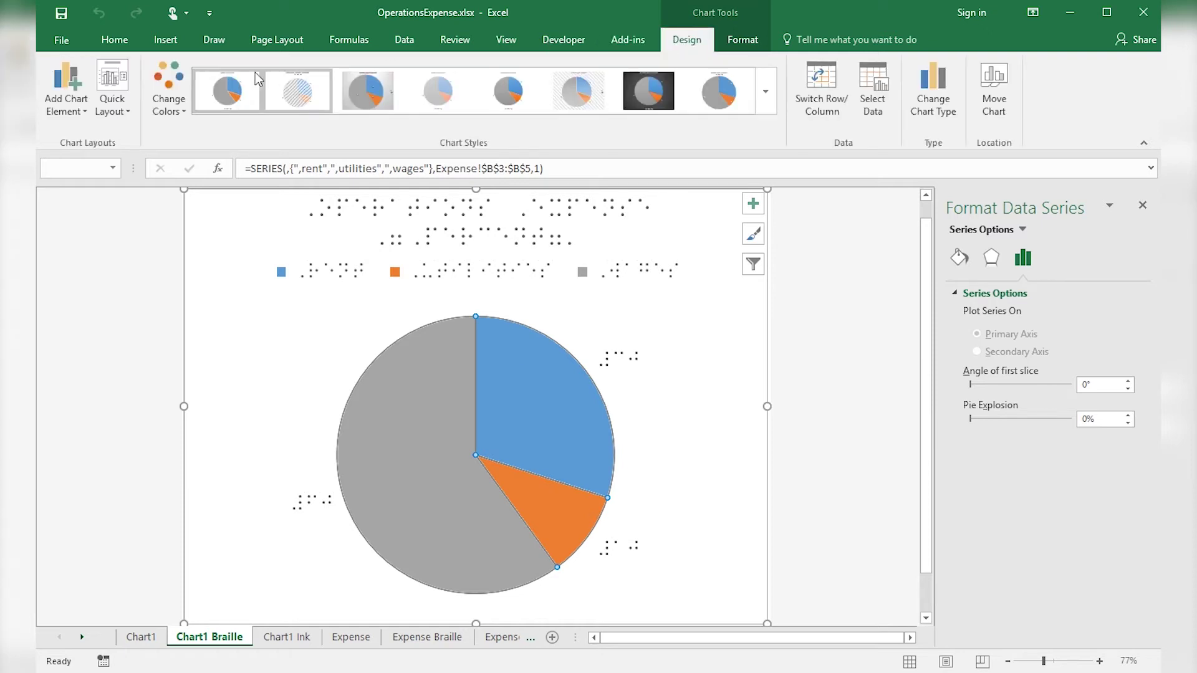
pyautogui.click(184, 111)
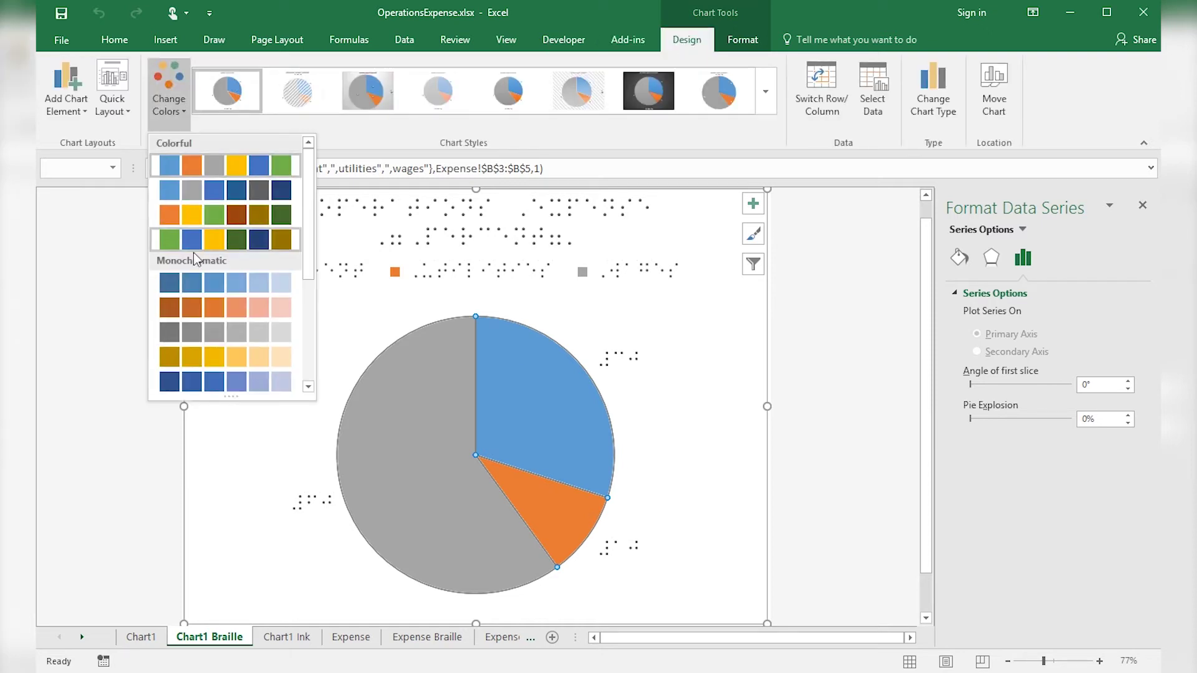
pyautogui.click(209, 337)
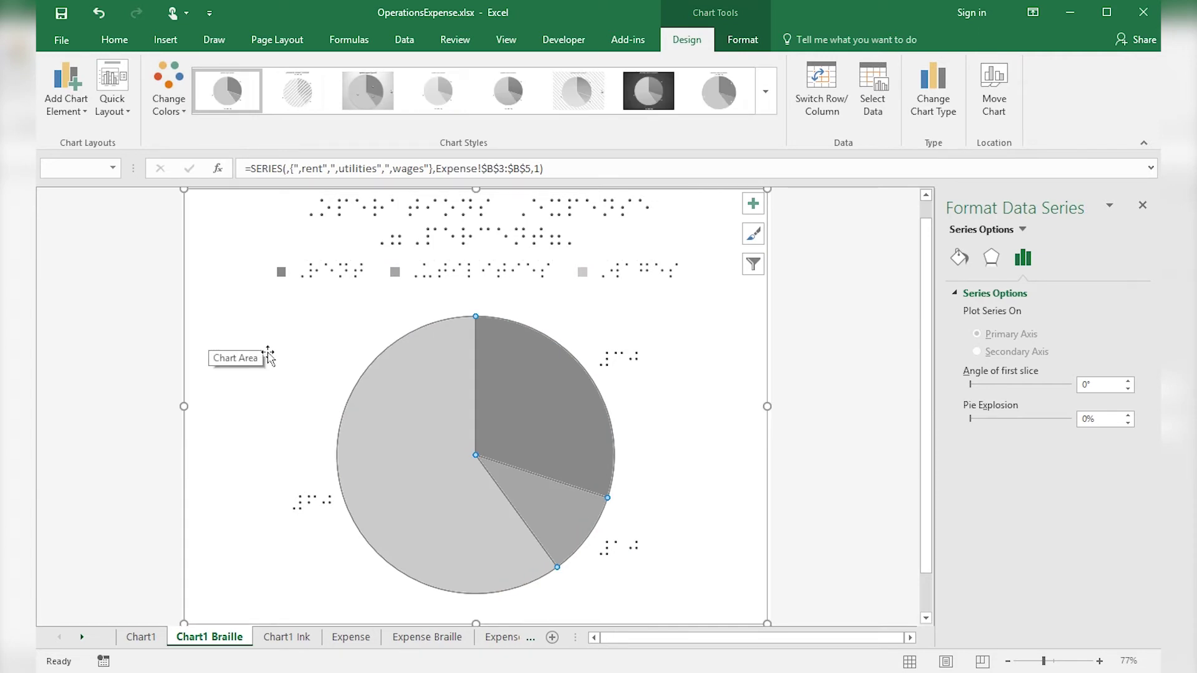
# - Fill the rent slice dark grey and the wages slice light grey
pyautogui.moveTo(404, 416)
pyautogui.rightClick(527, 405)
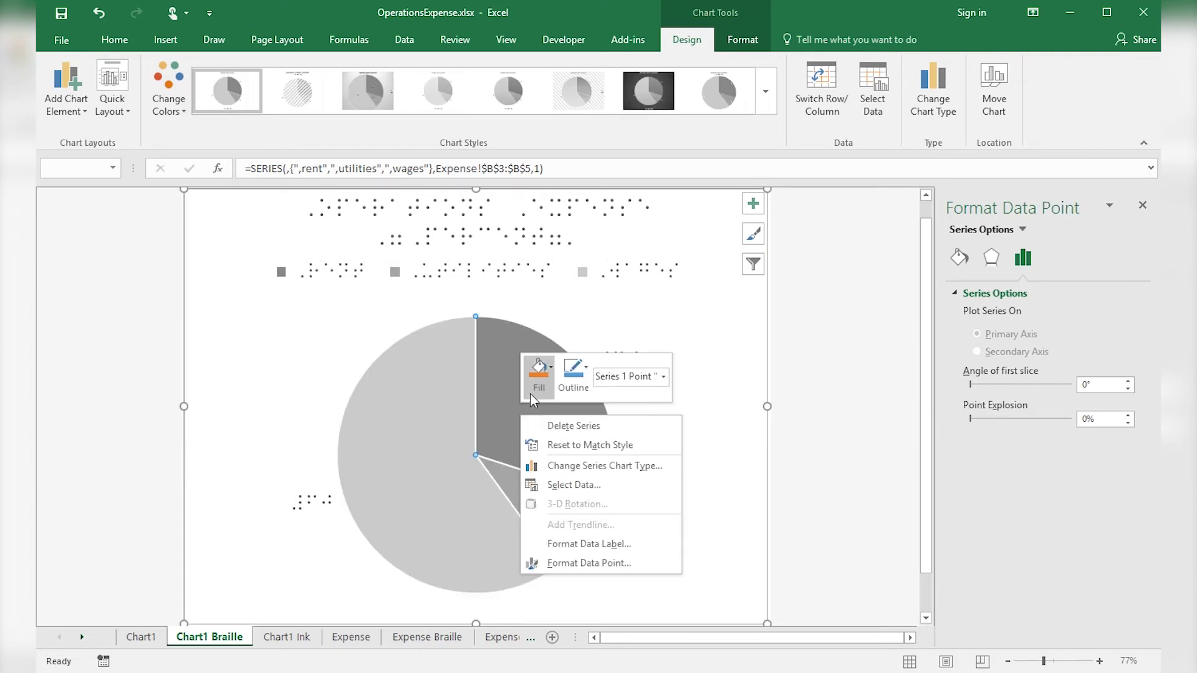
pyautogui.click(539, 380)
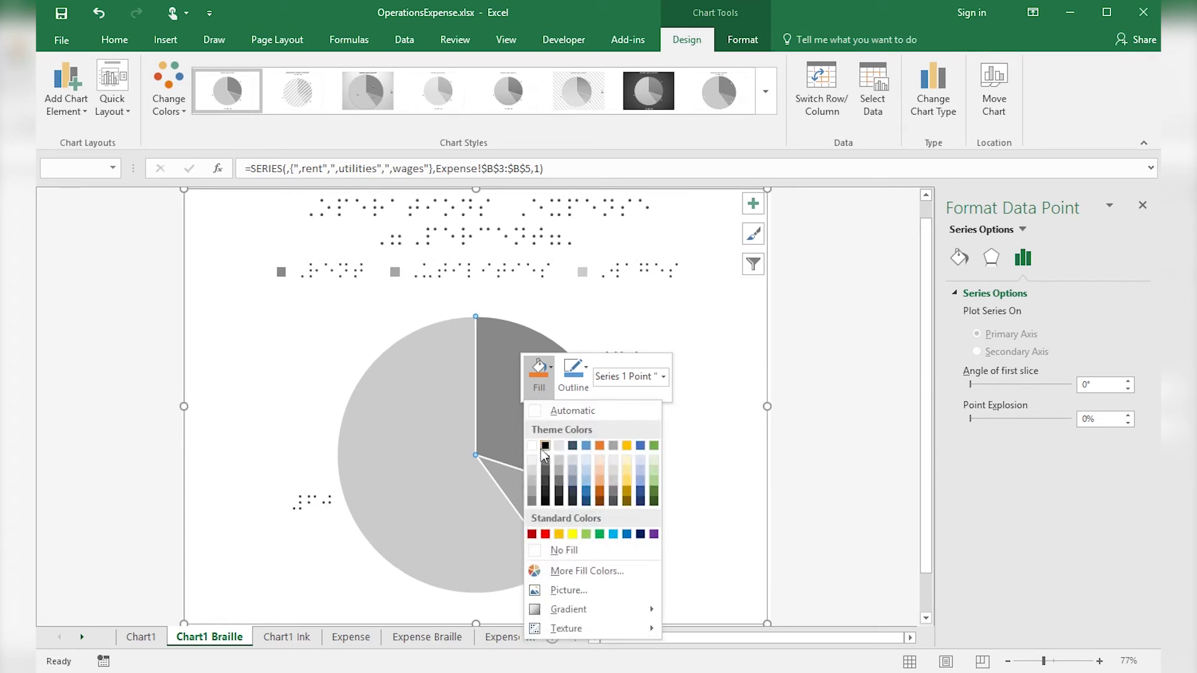
pyautogui.click(545, 485)
pyautogui.rightClick(466, 477)
pyautogui.click(465, 462)
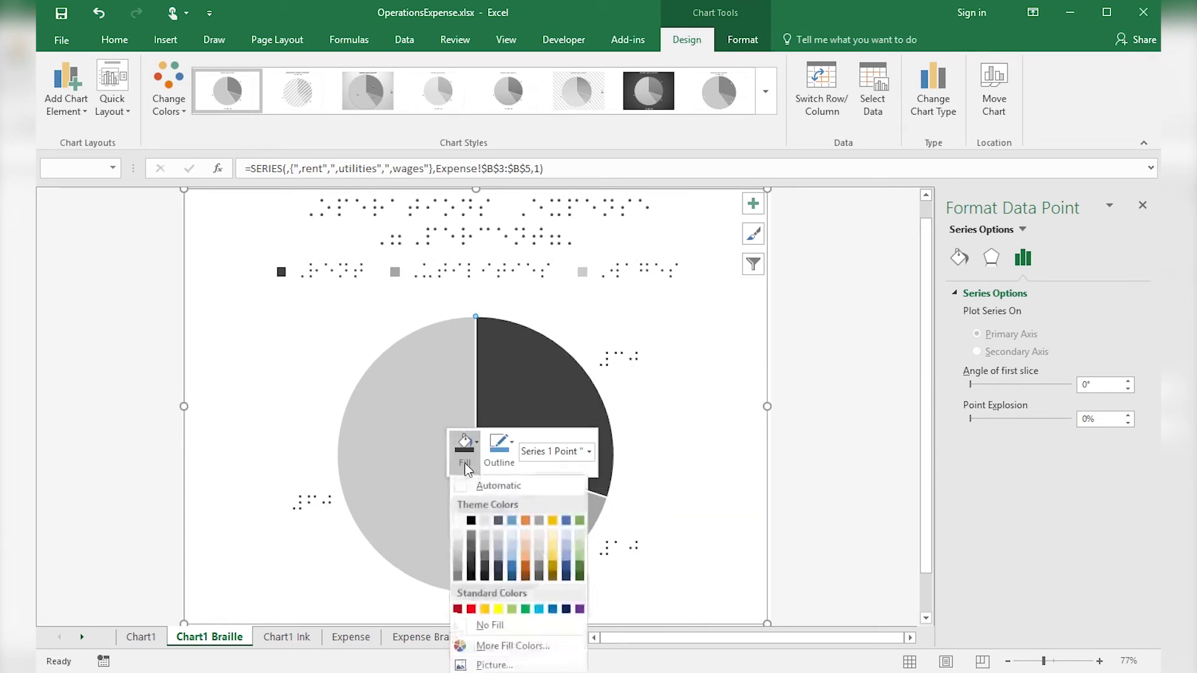
pyautogui.click(455, 545)
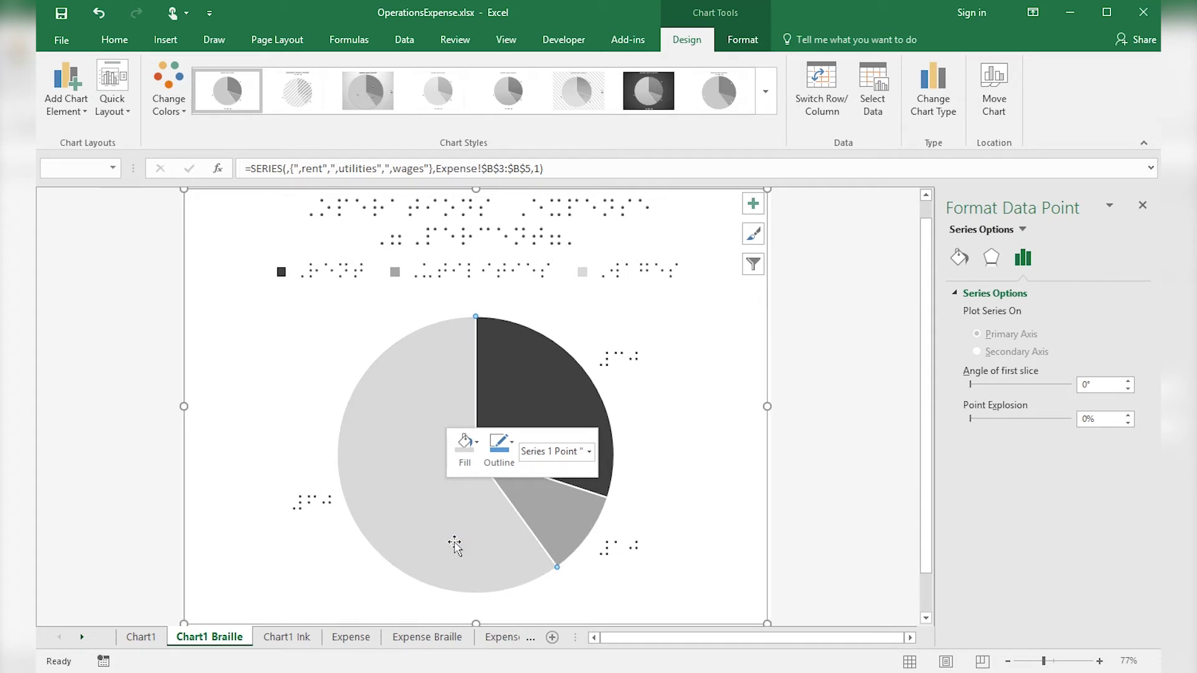
pyautogui.click(835, 450)
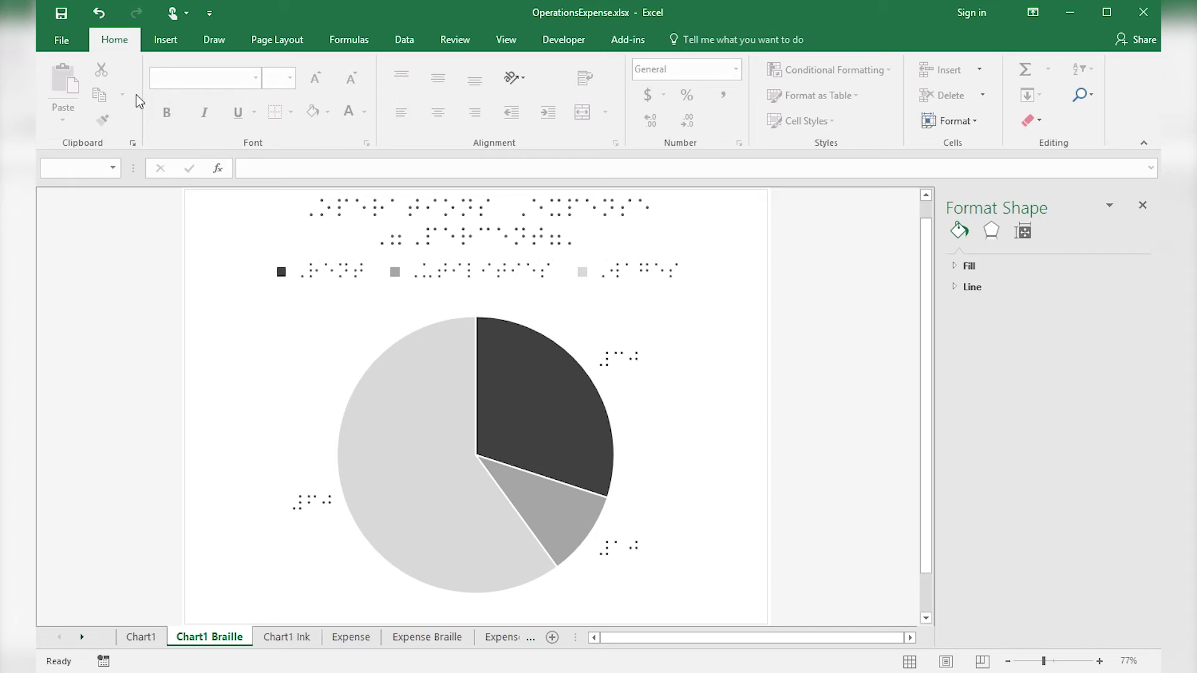
# - Print the entire OperationsExpense workbook through Tiger to open its print preview
pyautogui.click(625, 40)
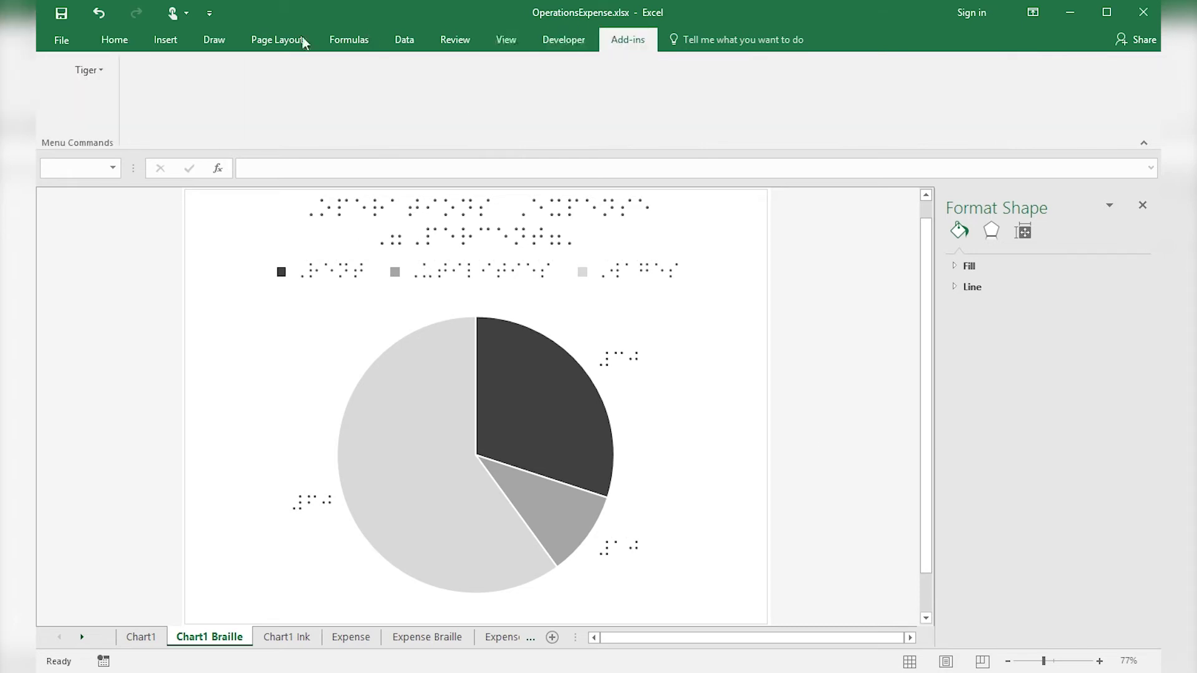
pyautogui.click(95, 70)
pyautogui.click(85, 212)
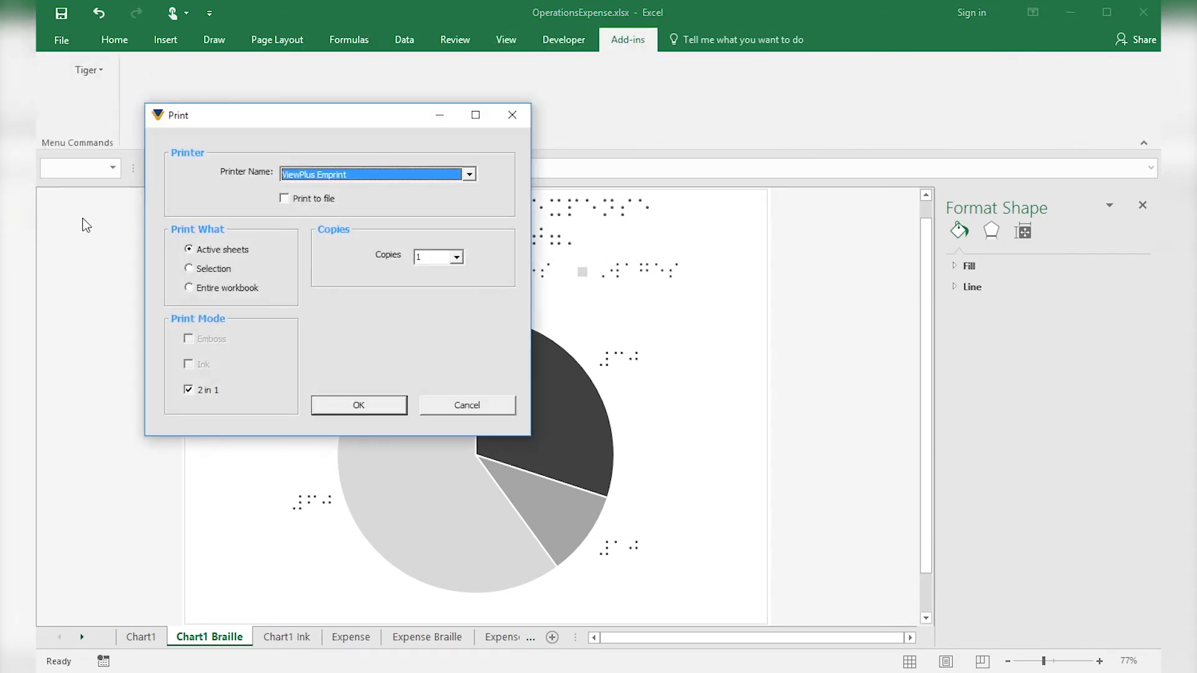
pyautogui.click(188, 289)
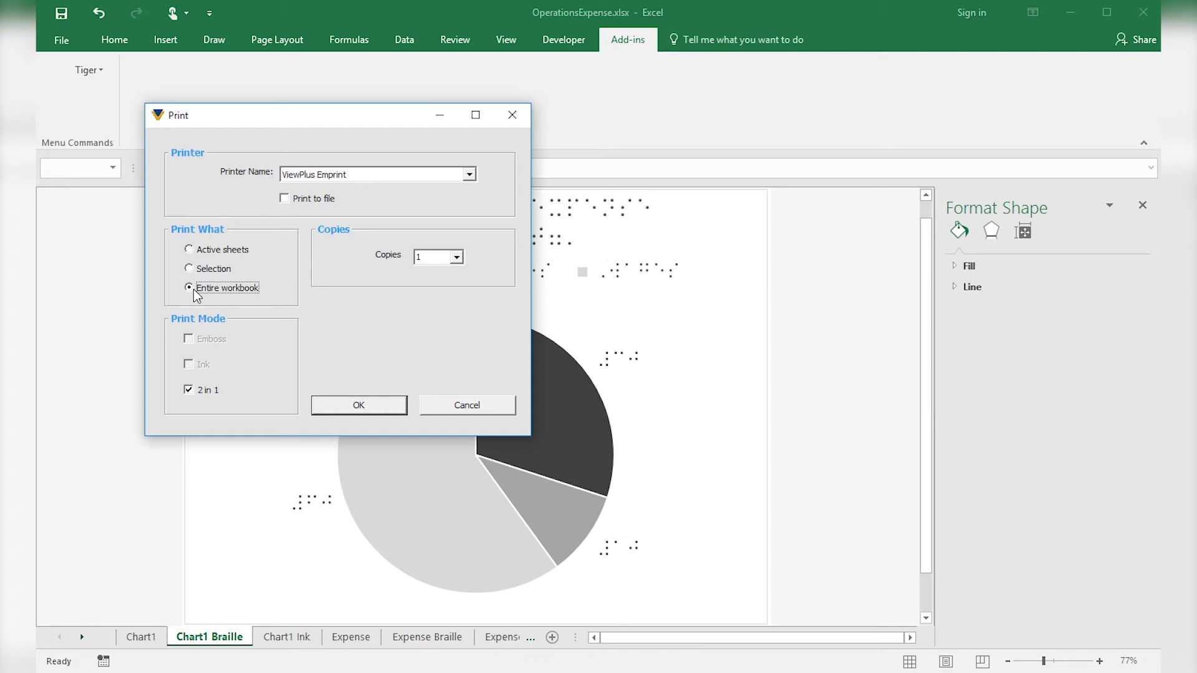
pyautogui.click(359, 405)
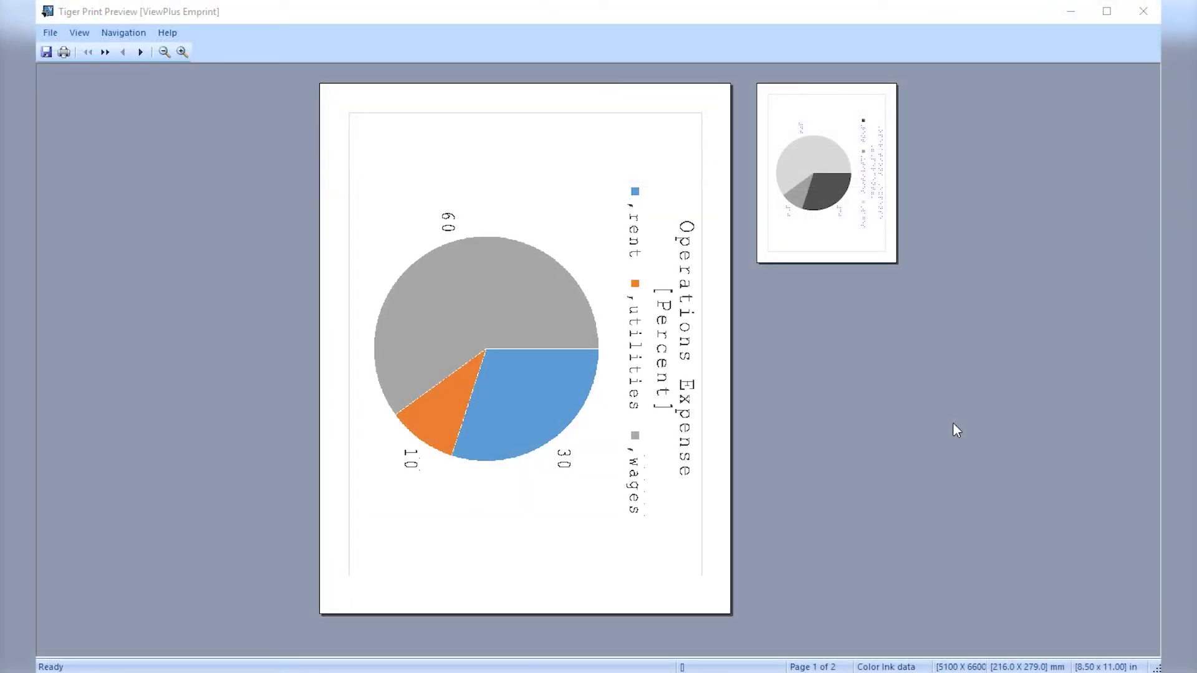
# - Flip between pages 1 and 2 of the pie chart preview in Color Ink and 3D Emboss views
pyautogui.click(140, 52)
pyautogui.click(141, 53)
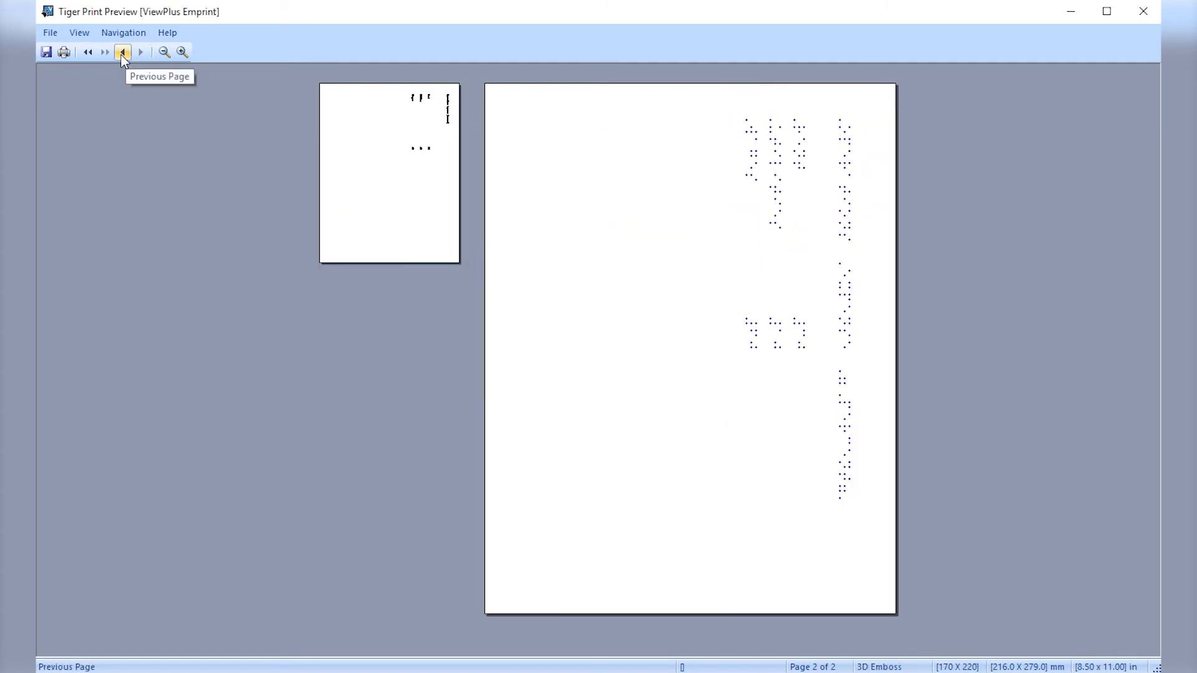
pyautogui.click(123, 52)
pyautogui.click(123, 53)
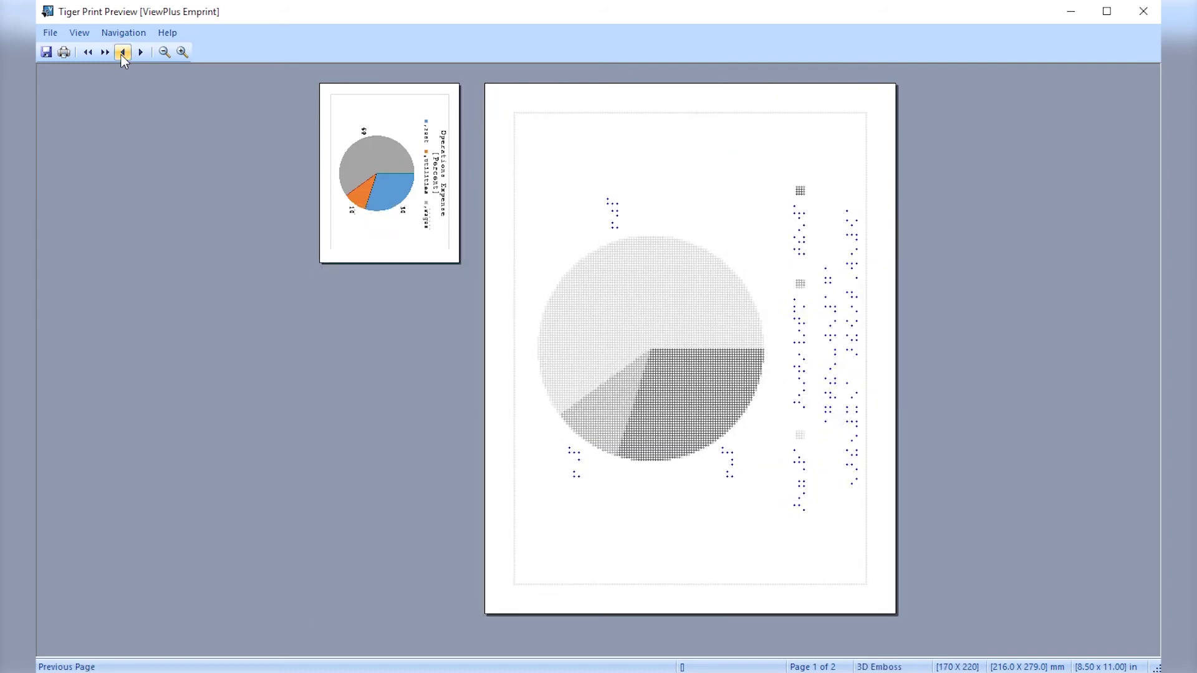
pyautogui.click(123, 53)
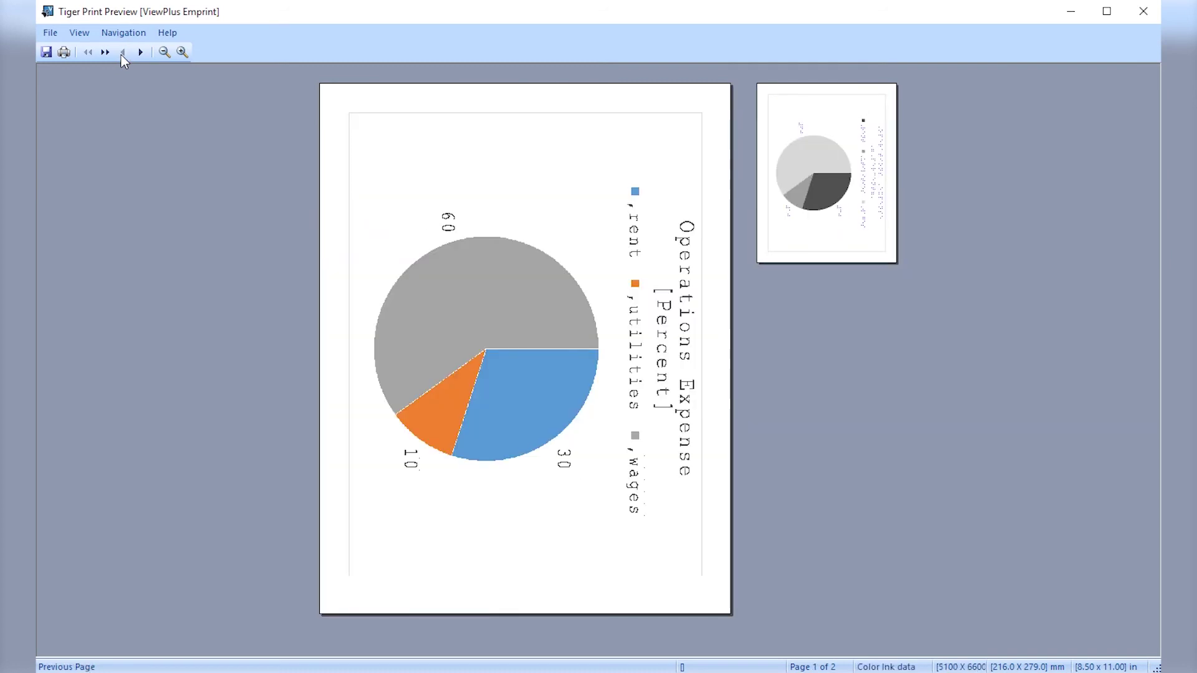
pyautogui.click(140, 53)
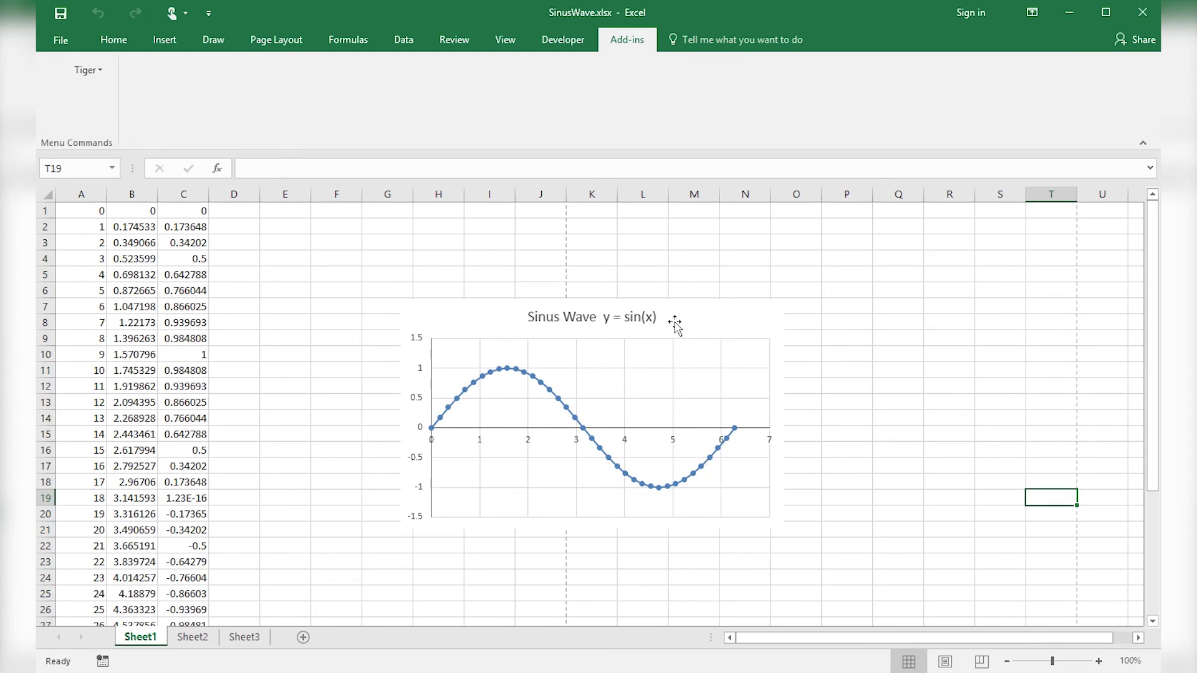
# - Reposition the sine-wave chart, then move it onto a new chart sheet named Chart1
pyautogui.moveTo(686, 317); pyautogui.dragTo(645, 289)
pyautogui.moveTo(722, 327); pyautogui.dragTo(856, 388)
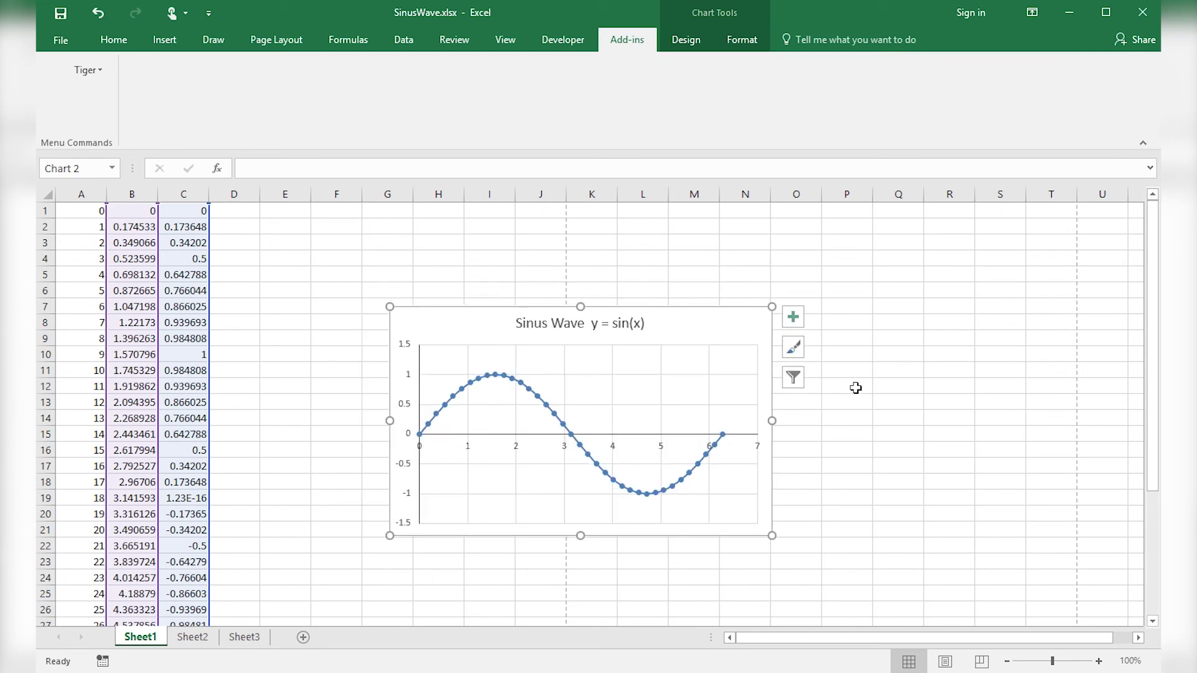
pyautogui.rightClick(754, 318)
pyautogui.click(829, 508)
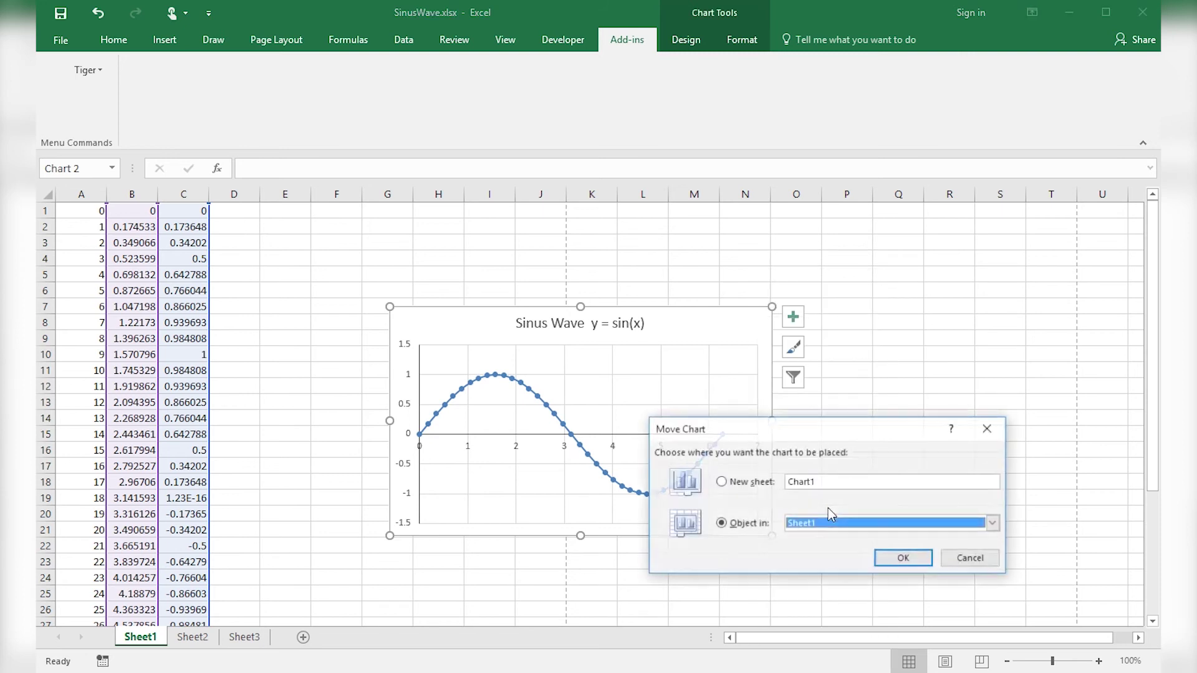
pyautogui.click(723, 483)
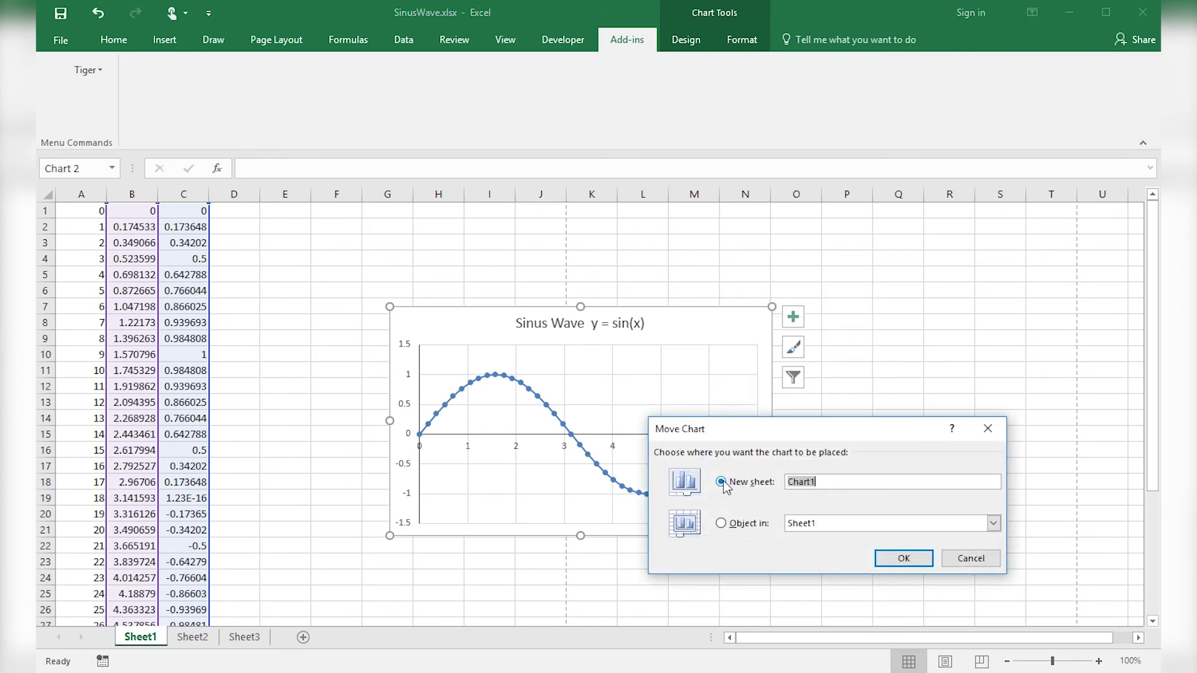
pyautogui.click(904, 559)
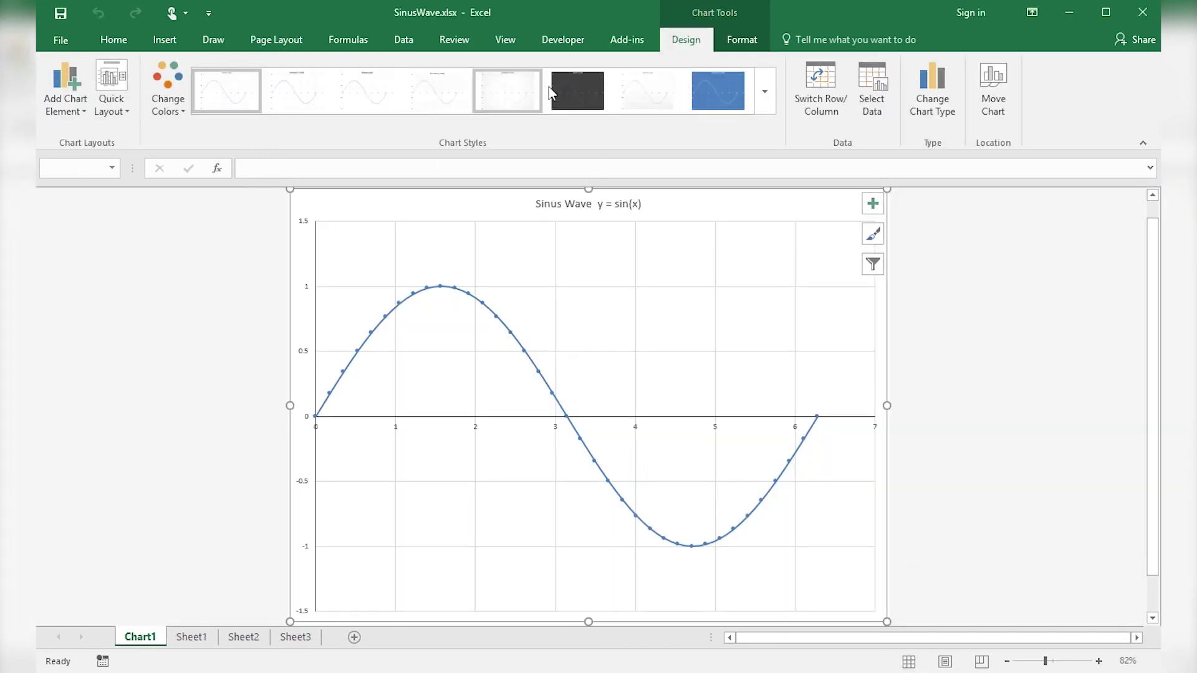
# - Run Tiger Translate Document on the chart sheet only, not all sheets, and select the braille chart
pyautogui.click(621, 38)
pyautogui.click(87, 70)
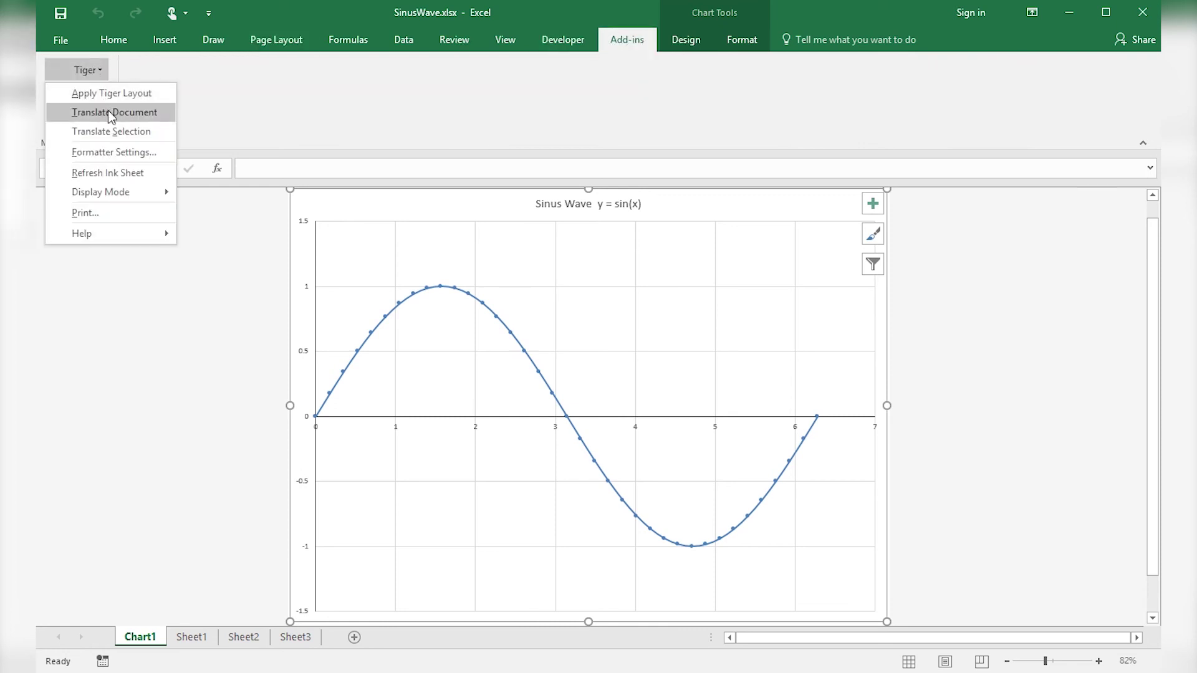
pyautogui.click(111, 116)
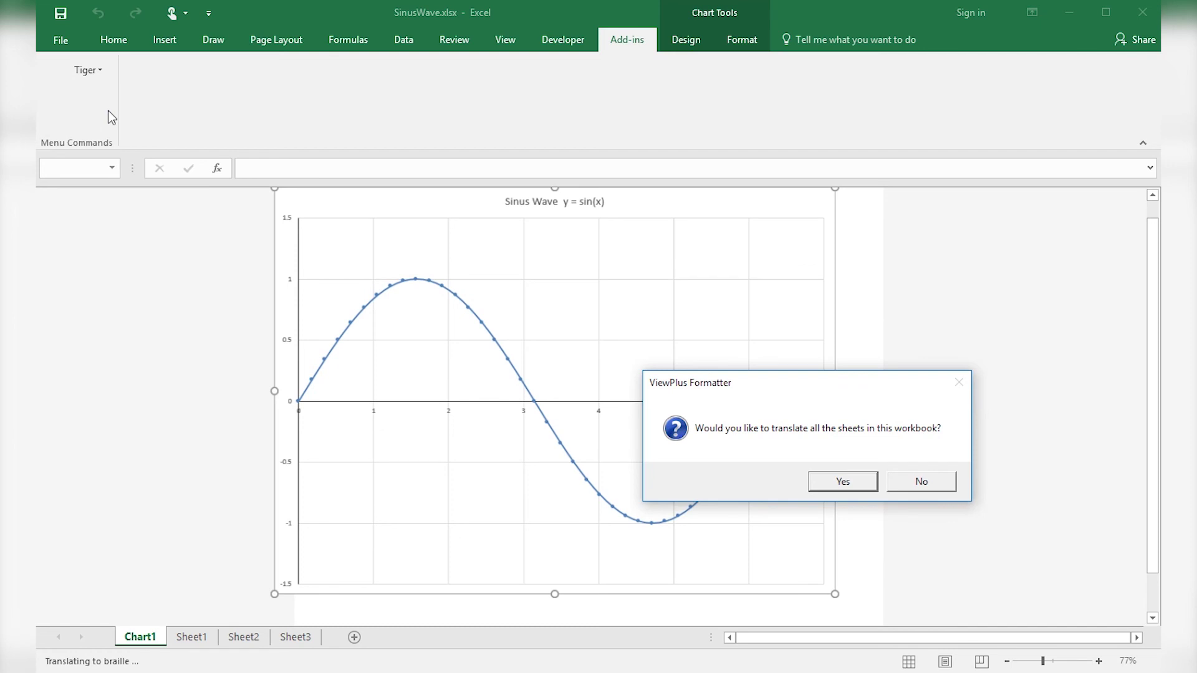
pyautogui.click(936, 491)
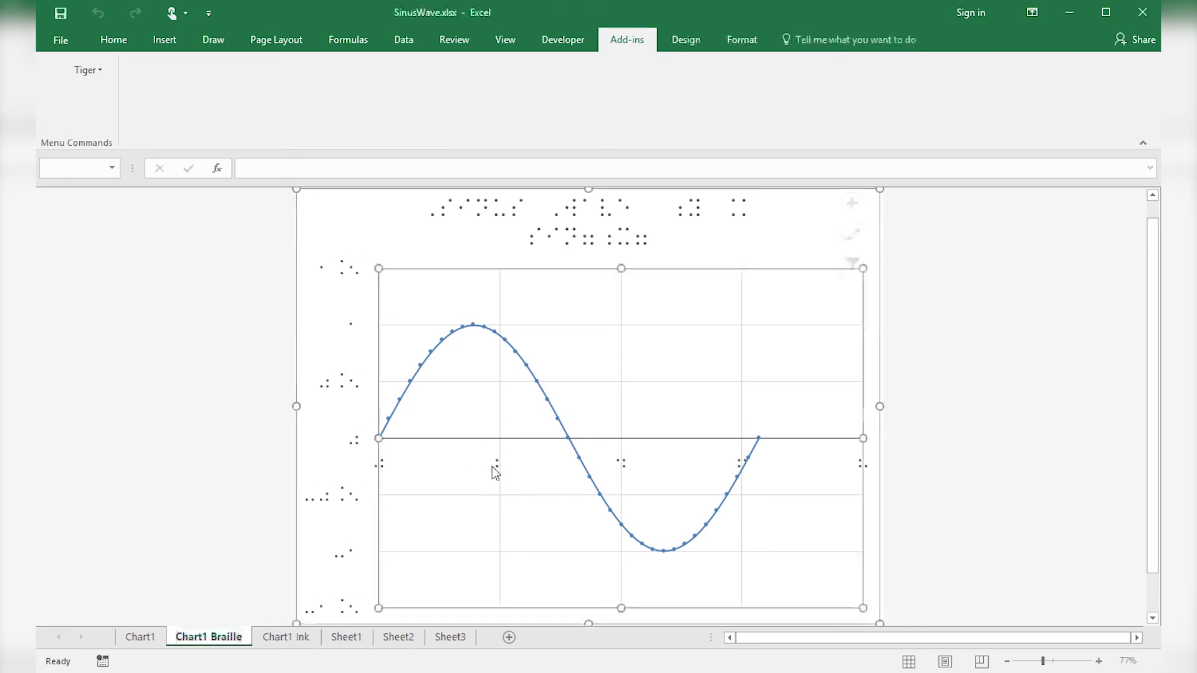
pyautogui.click(492, 466)
# - Set the braille chart's horizontal axis Label Position to Low in Format Axis
pyautogui.click(497, 465)
pyautogui.rightClick(498, 465)
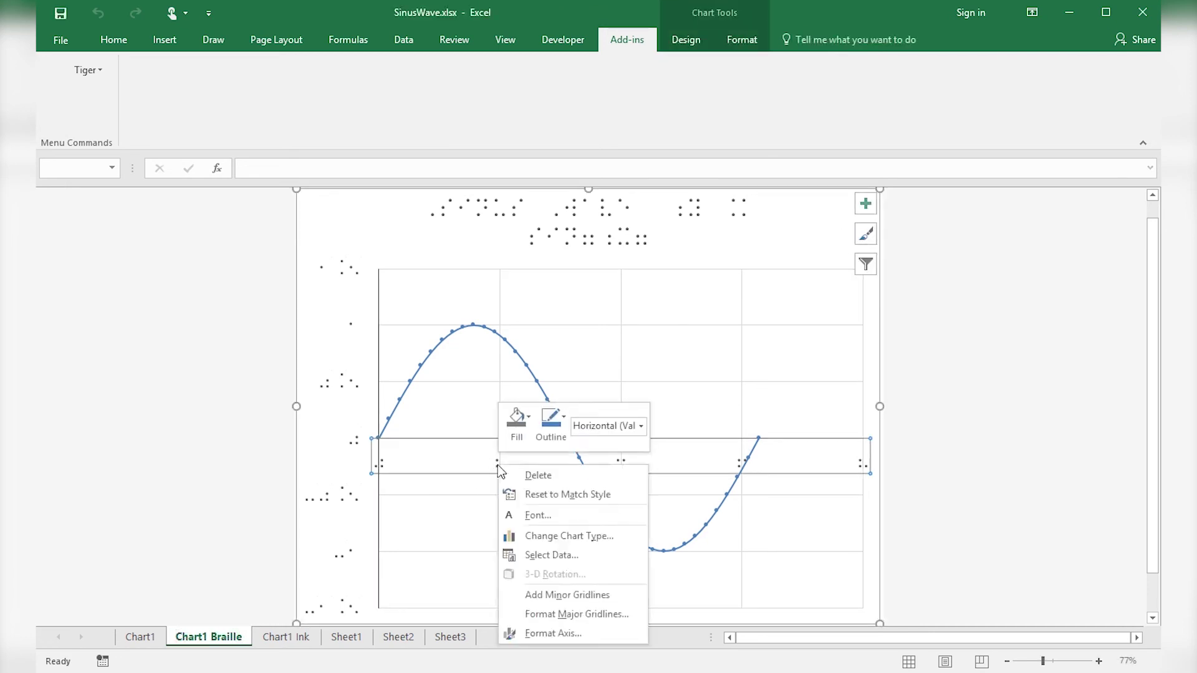
pyautogui.click(552, 631)
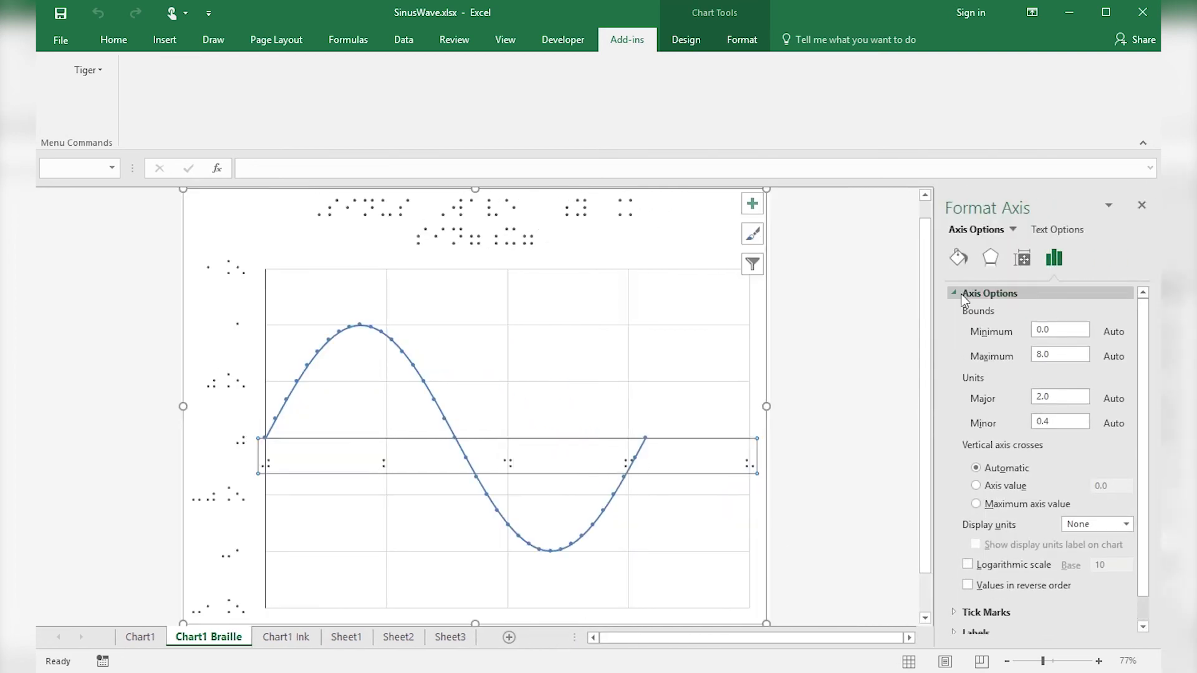
pyautogui.click(954, 293)
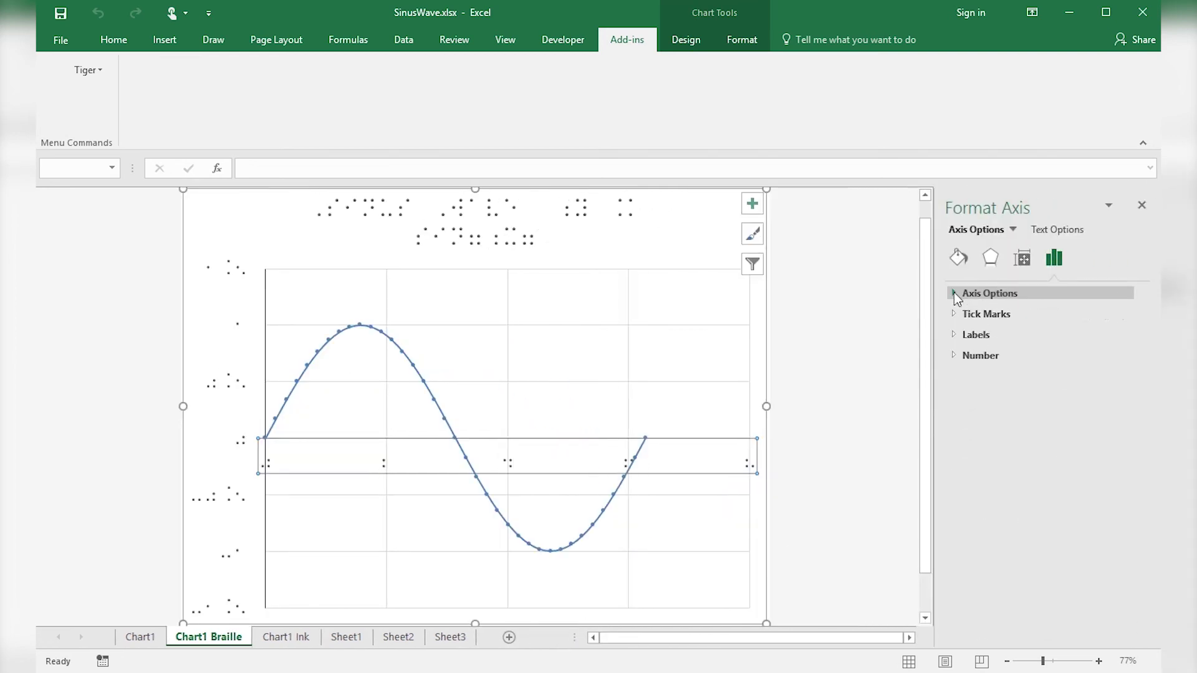
pyautogui.click(955, 335)
pyautogui.click(1127, 353)
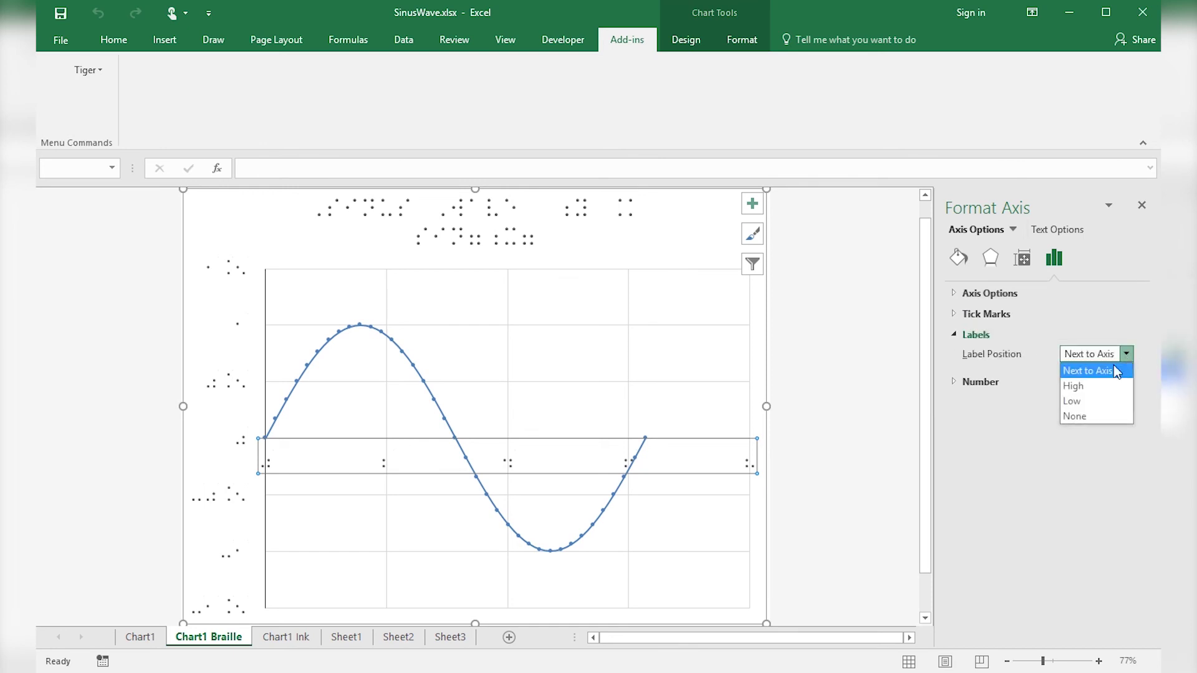
pyautogui.click(1085, 404)
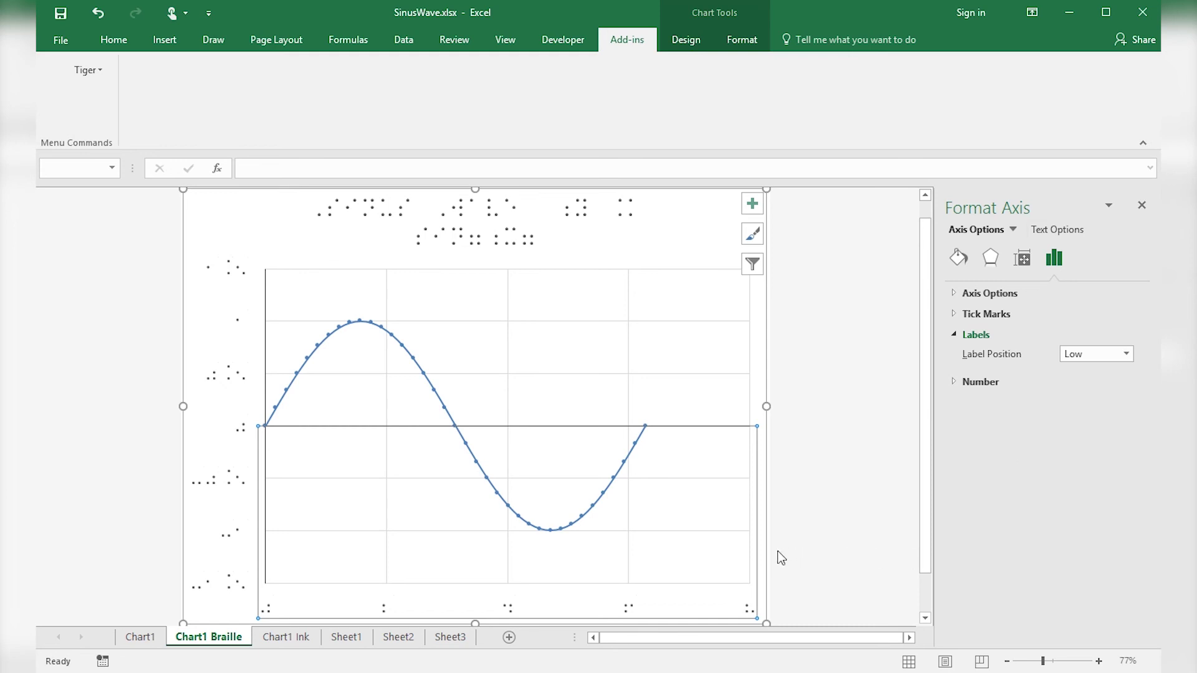
# - Colour the major gridlines a solid very light grey, White Darker 5%
pyautogui.click(628, 346)
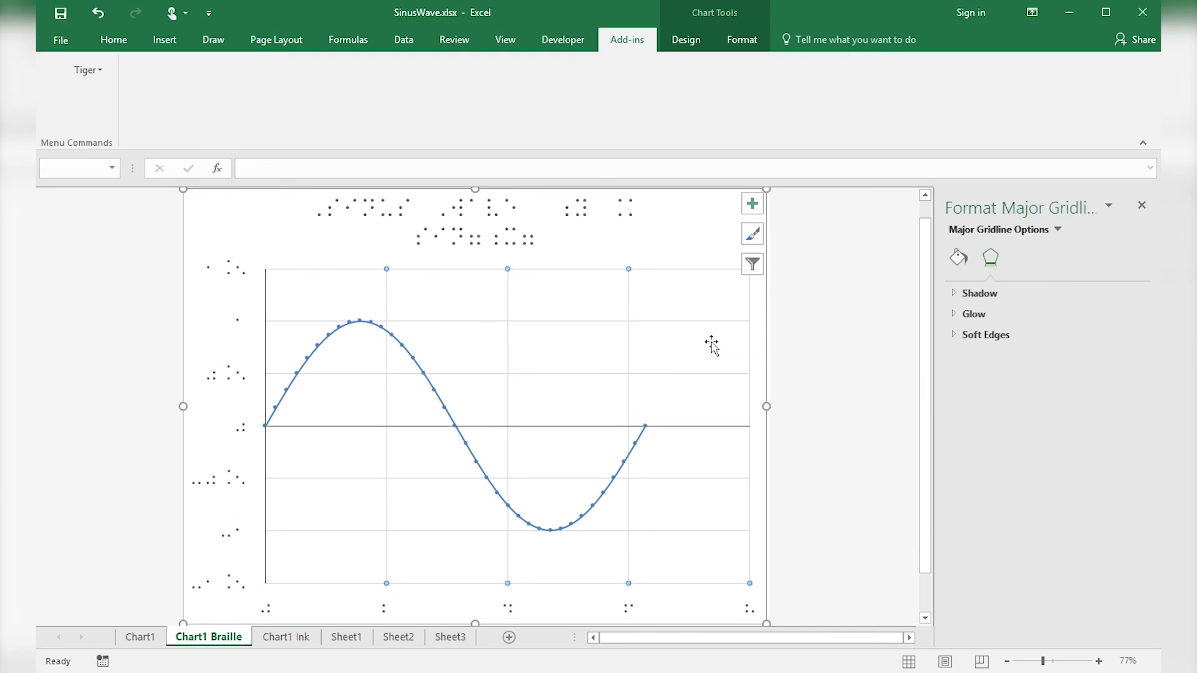
pyautogui.click(960, 261)
pyautogui.click(1128, 398)
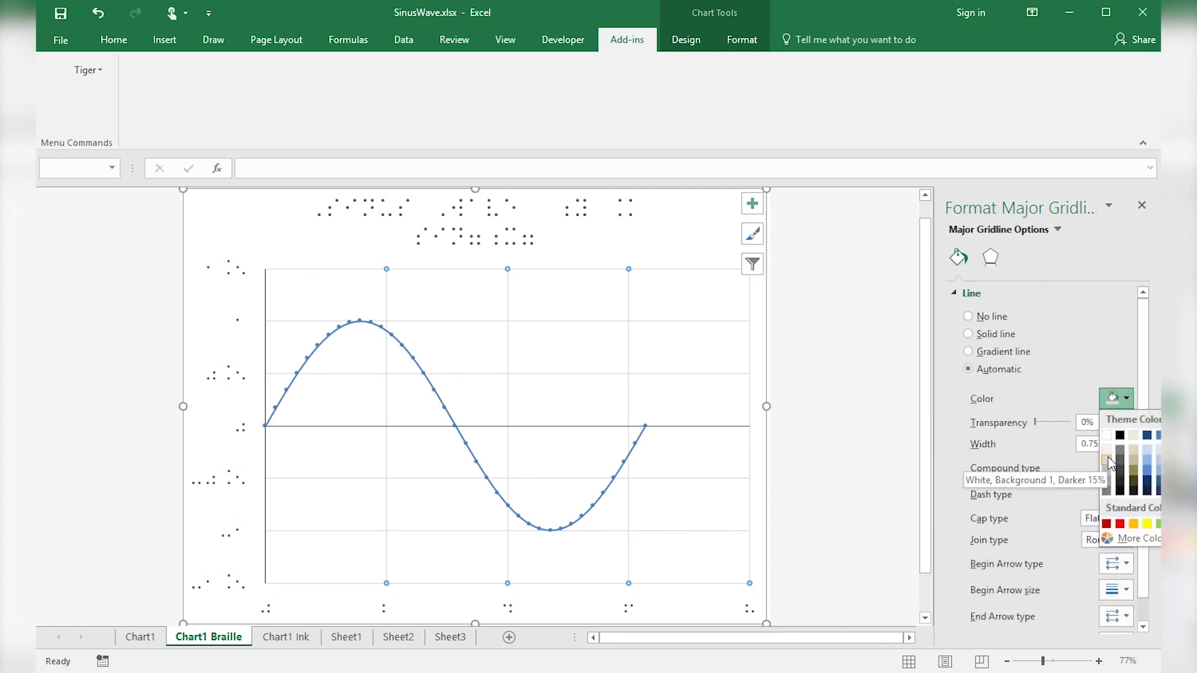
pyautogui.click(1106, 452)
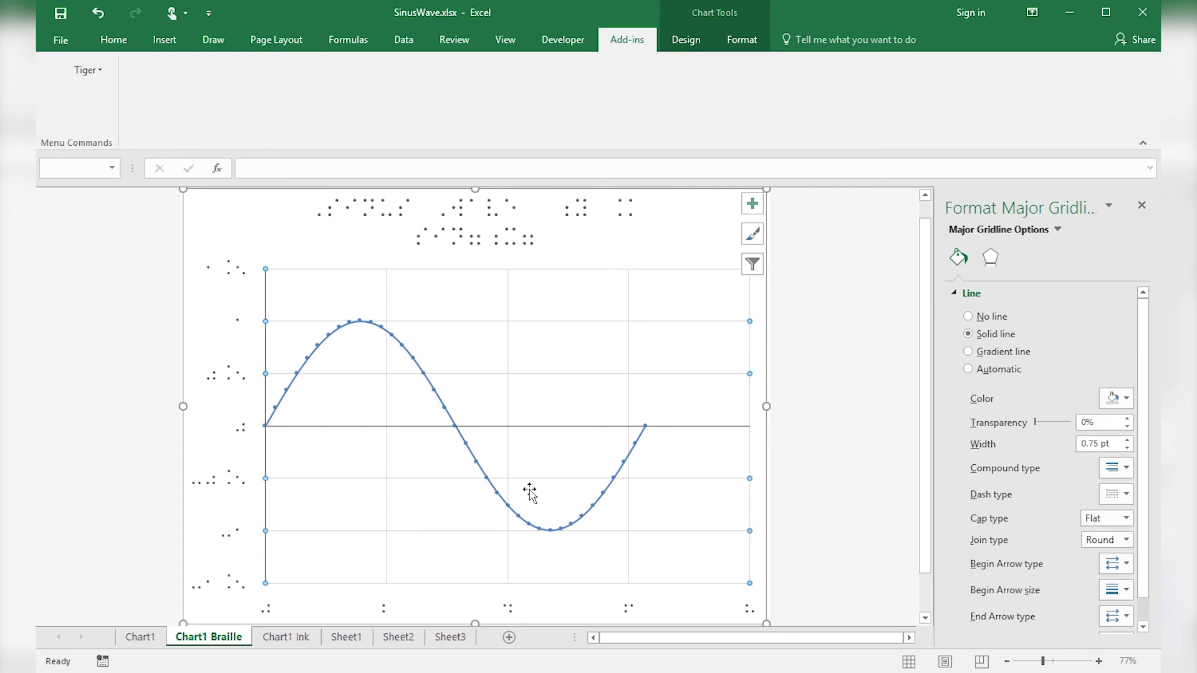
# - Give the sine curve a solid dark line colour and widen it to 4 pt
pyautogui.click(508, 507)
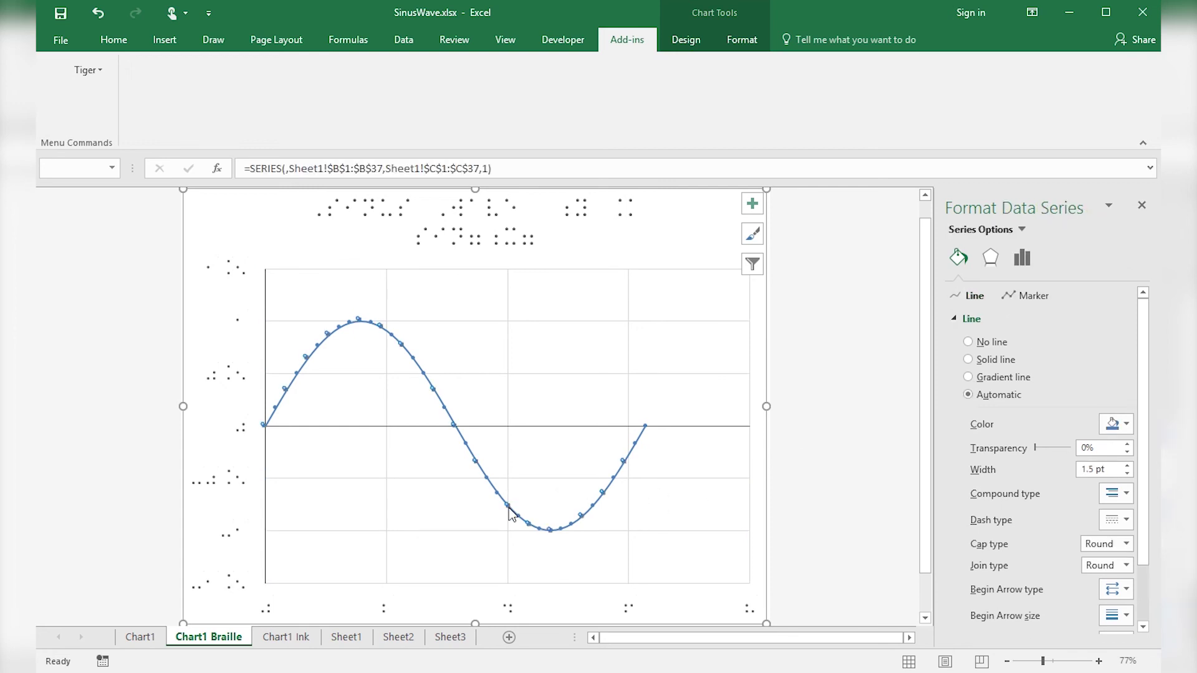
pyautogui.click(1129, 427)
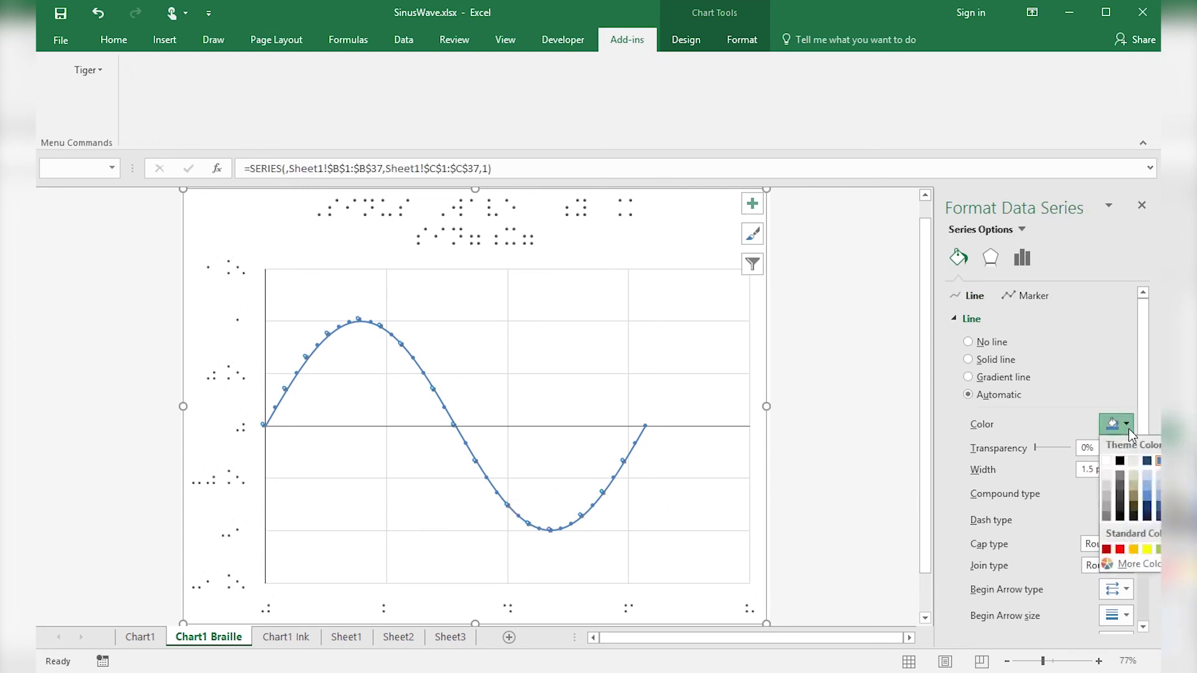
pyautogui.click(1120, 497)
pyautogui.click(1127, 466)
pyautogui.moveTo(1127, 466); pyautogui.dragTo(1127, 466)
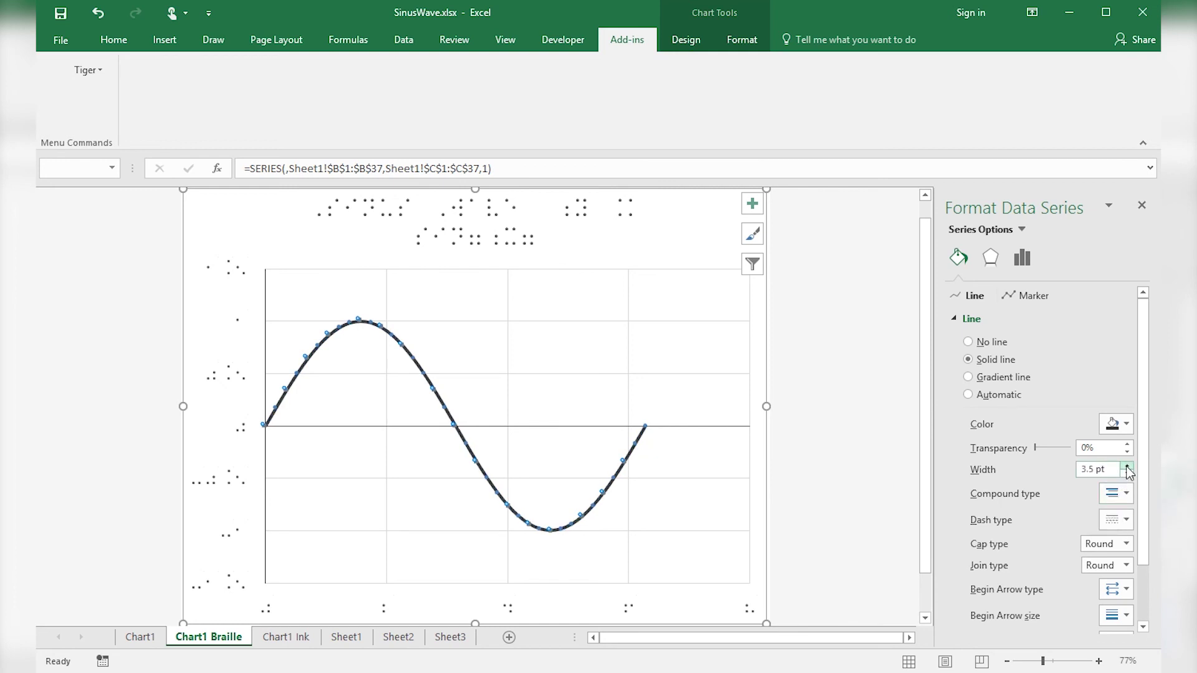
pyautogui.click(1127, 466)
pyautogui.click(1126, 466)
pyautogui.click(843, 388)
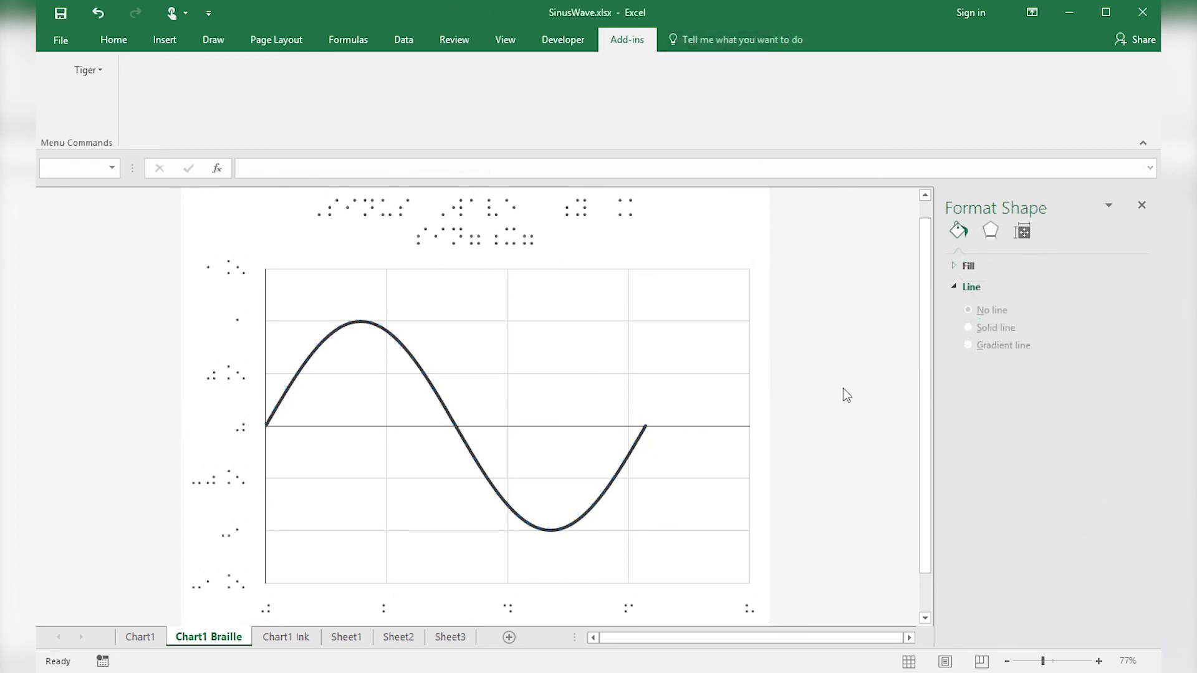
# - Group the Chart1 Braille and Chart1 Ink sheets and open Tiger's Print settings
pyautogui.keyDown('ctrl'); pyautogui.click(293, 639); pyautogui.keyUp('ctrl')
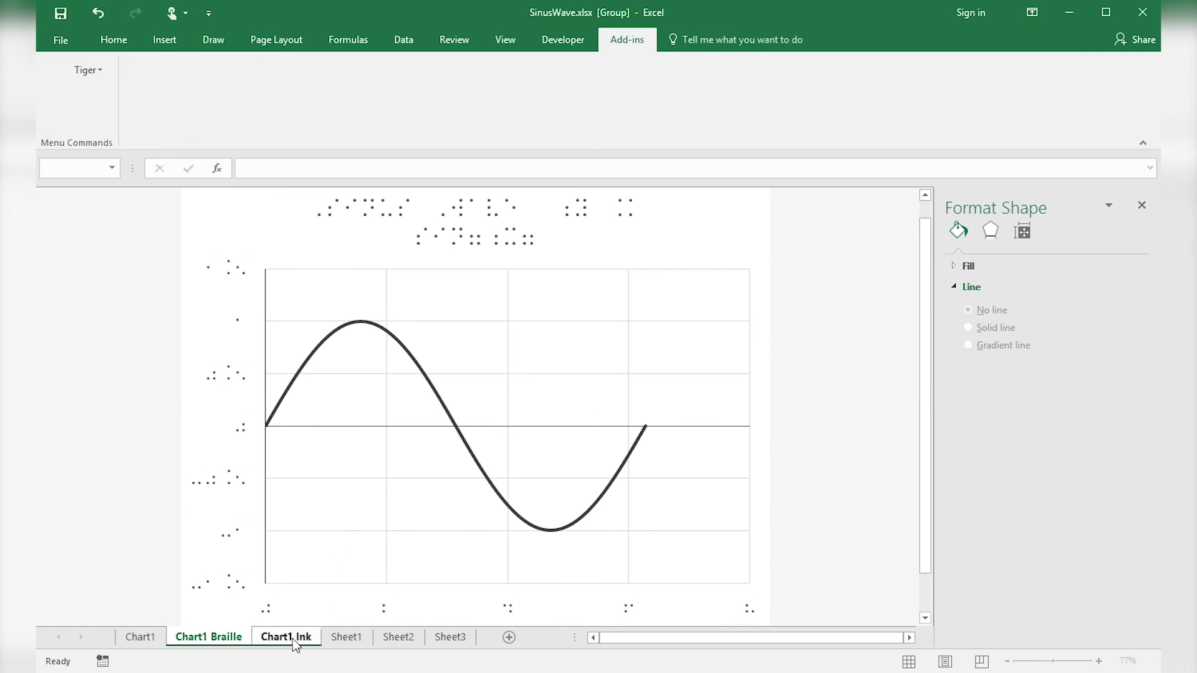
pyautogui.click(91, 71)
pyautogui.click(94, 218)
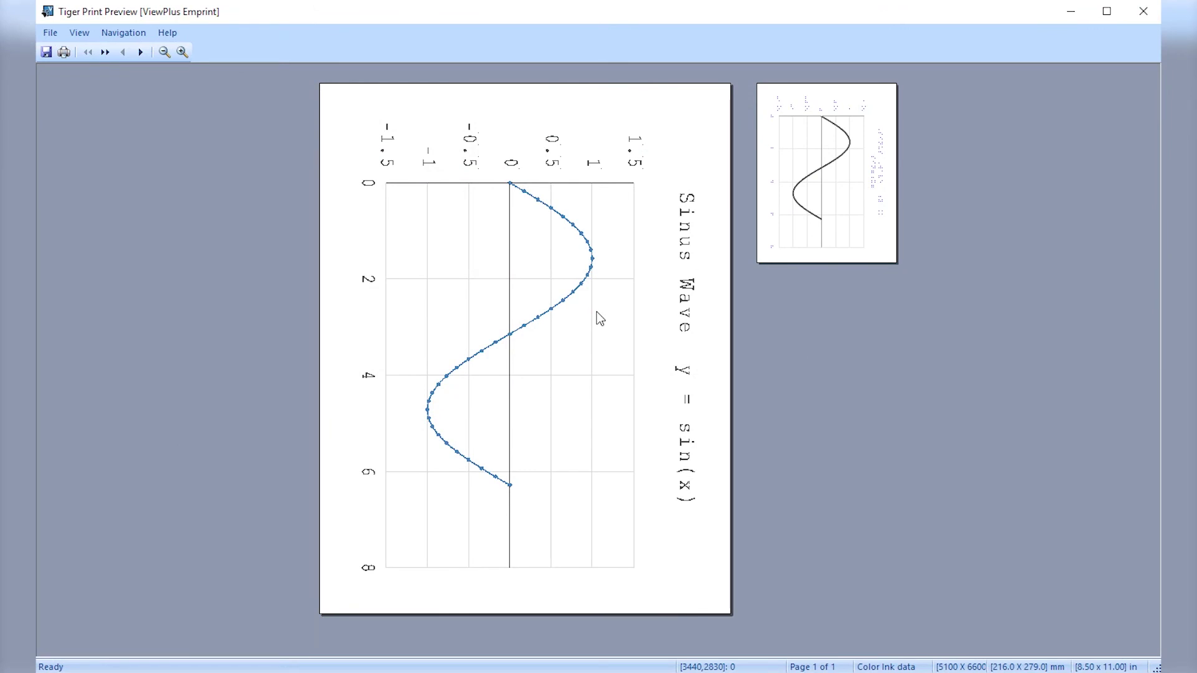
# - Show the sine-wave page in the 3D Emboss view of Tiger Print Preview
pyautogui.click(821, 229)
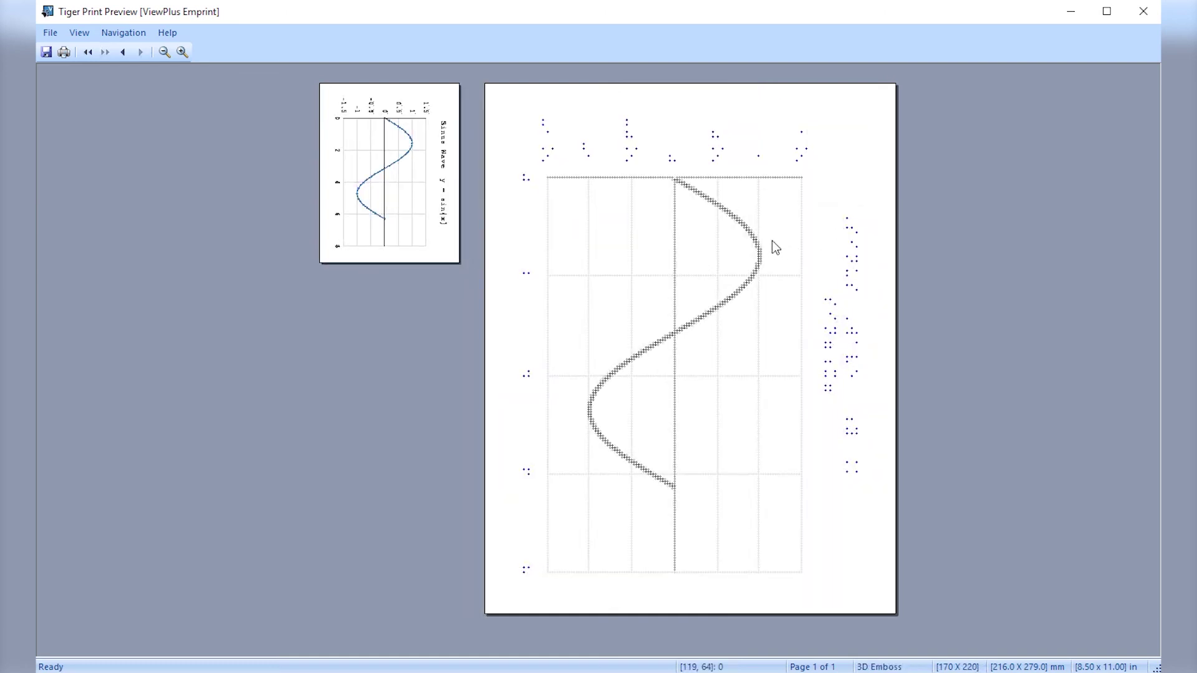